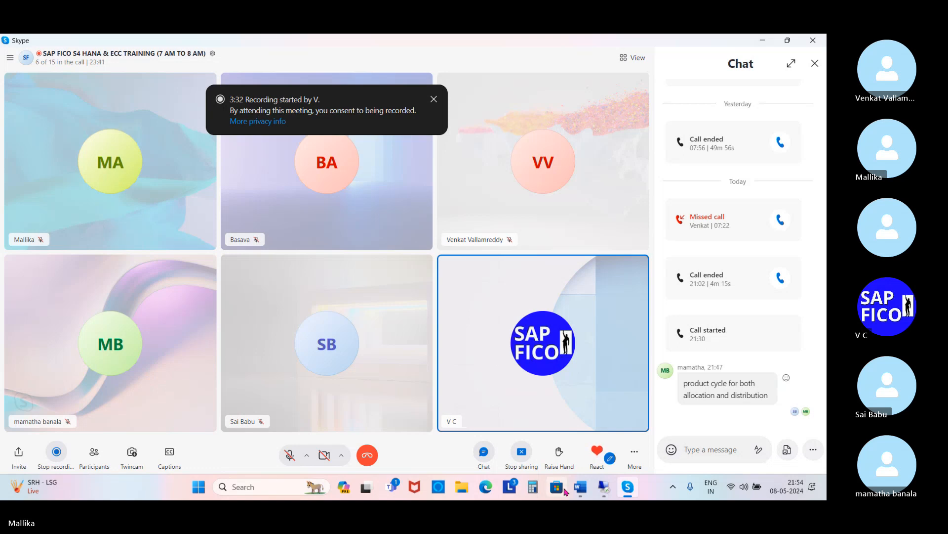
Switch to the Word notes and replace the empty item 6 with the line "COSTING SHEET:" below item 5
click(580, 486)
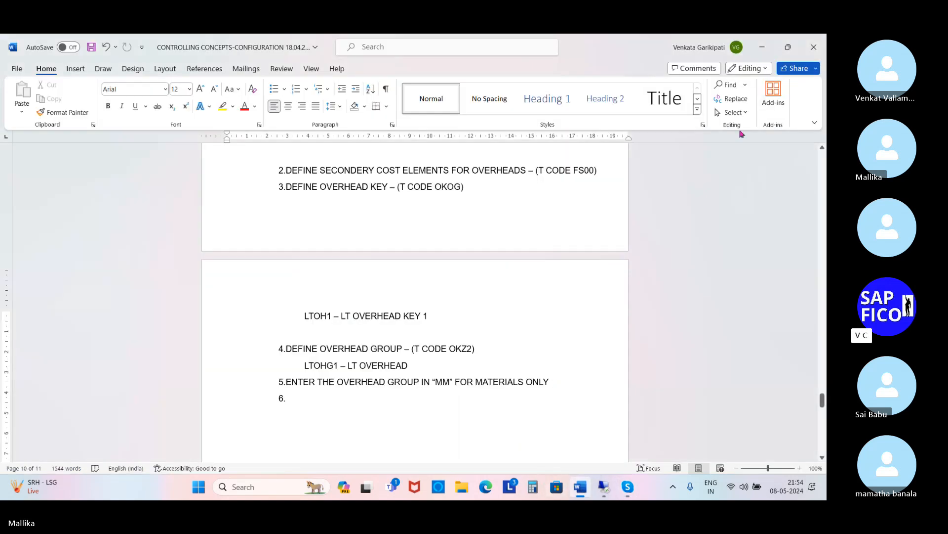
click(744, 113)
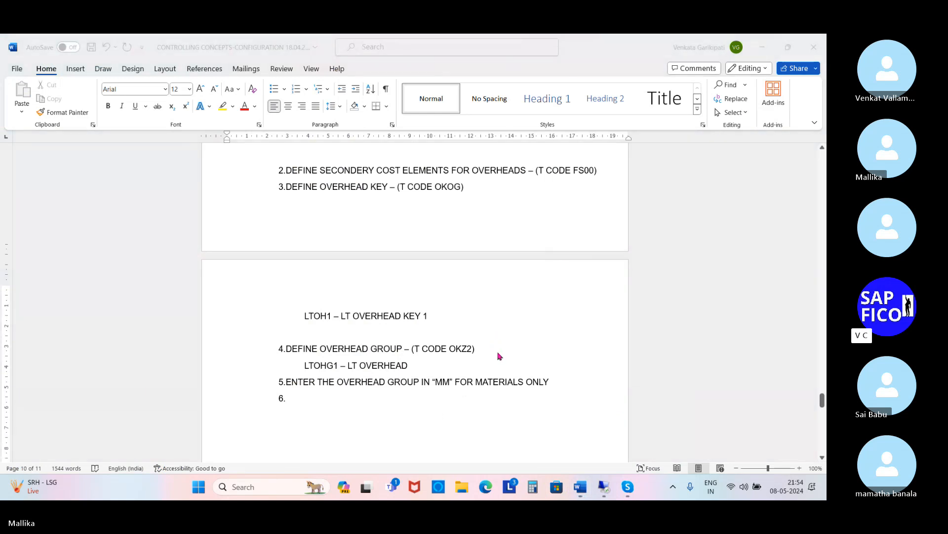
scroll(494, 356, down, 1)
click(306, 348)
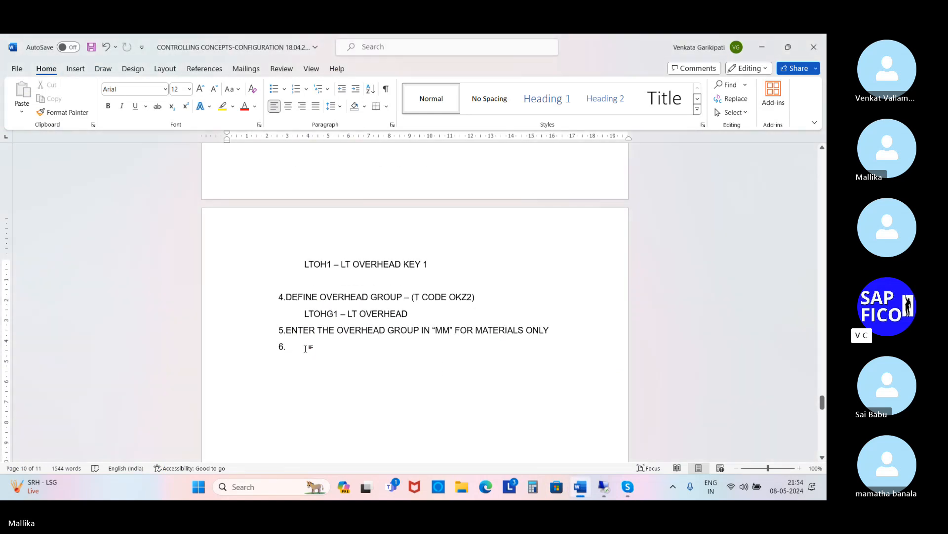
key(BackSpace)
key(BackSpace)
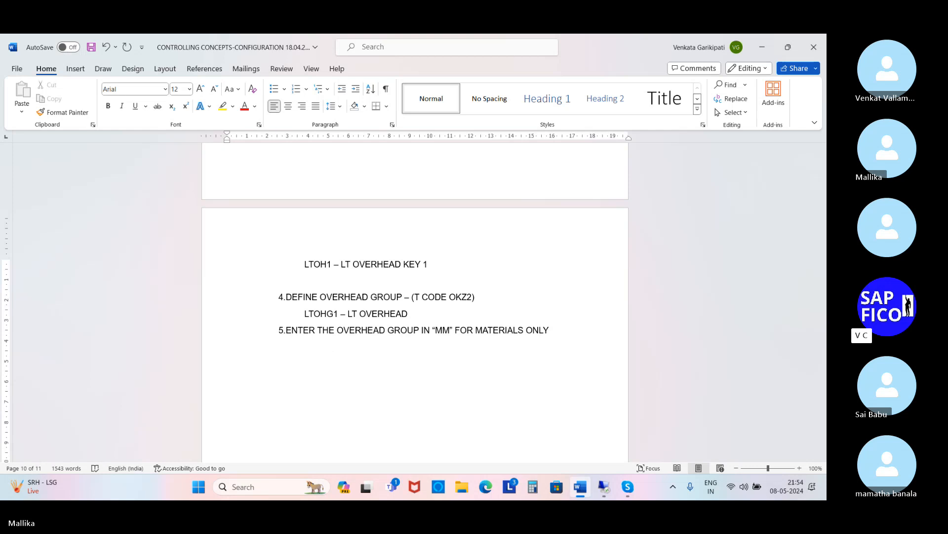
text(COSTING SHEET)
key(BackSpace)
text(:)
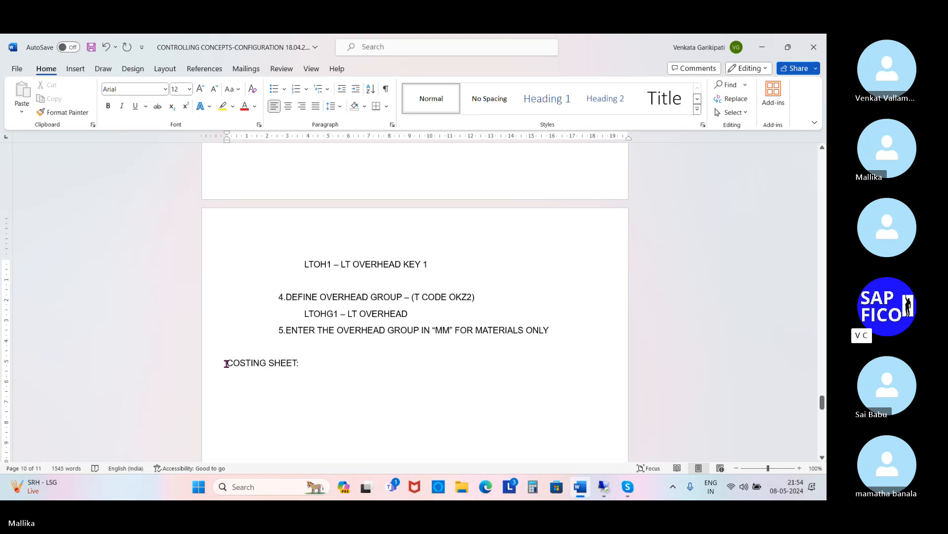
Format the "COSTING SHEET:" heading as bold at font size 14
drag(226, 362, 315, 366)
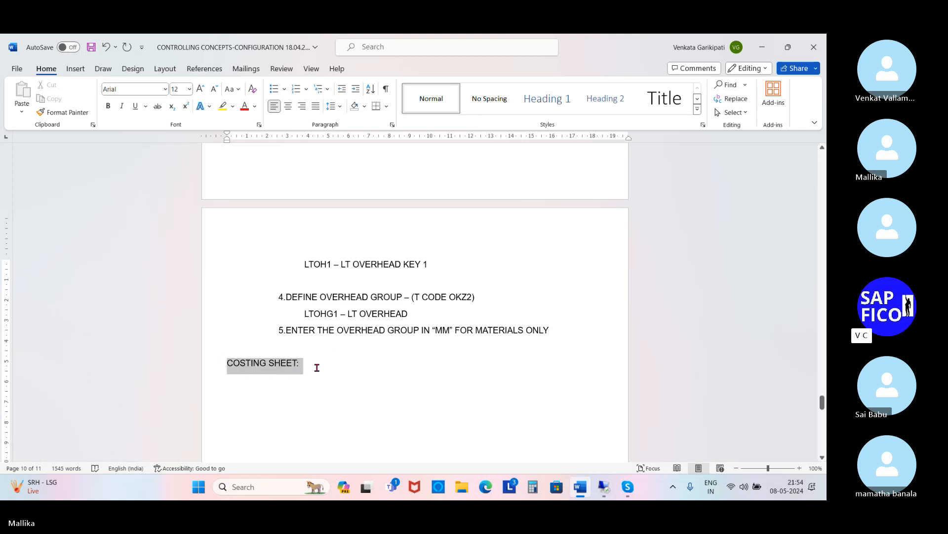
click(108, 105)
click(190, 89)
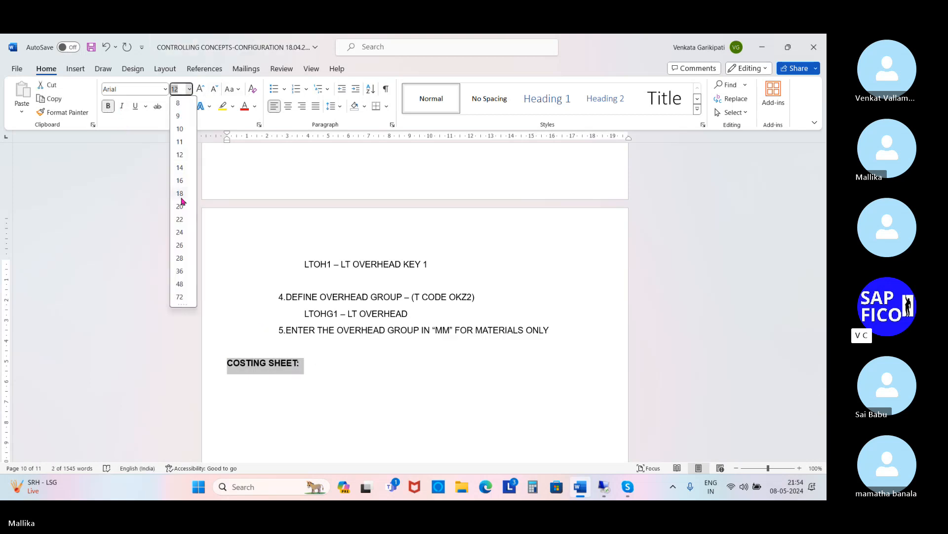
click(180, 167)
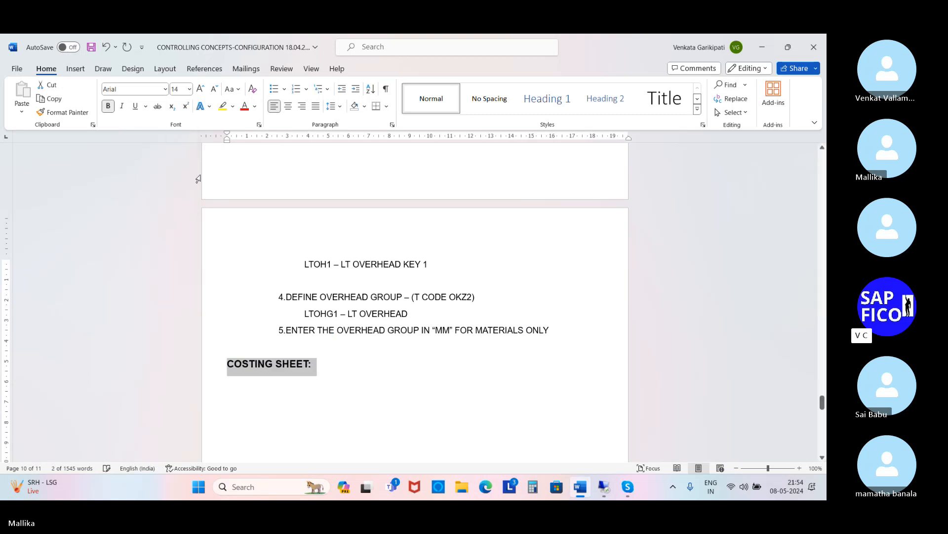
click(343, 387)
click(324, 368)
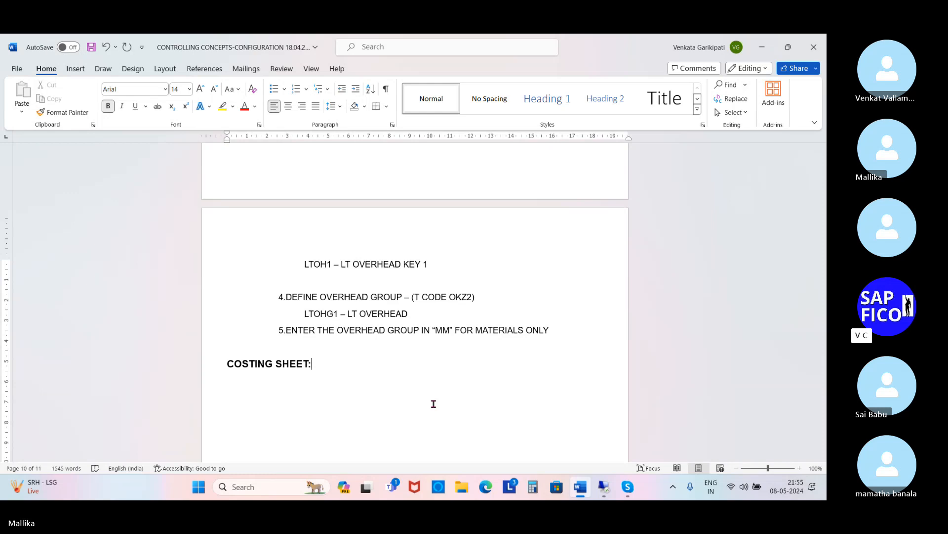
Add the indented sentence "COSTING SHEET IS USED FOR APPLING THE OVERHEADS TO A COST OBJECT" below the heading
key(Return)
text(COSTING SHEET U)
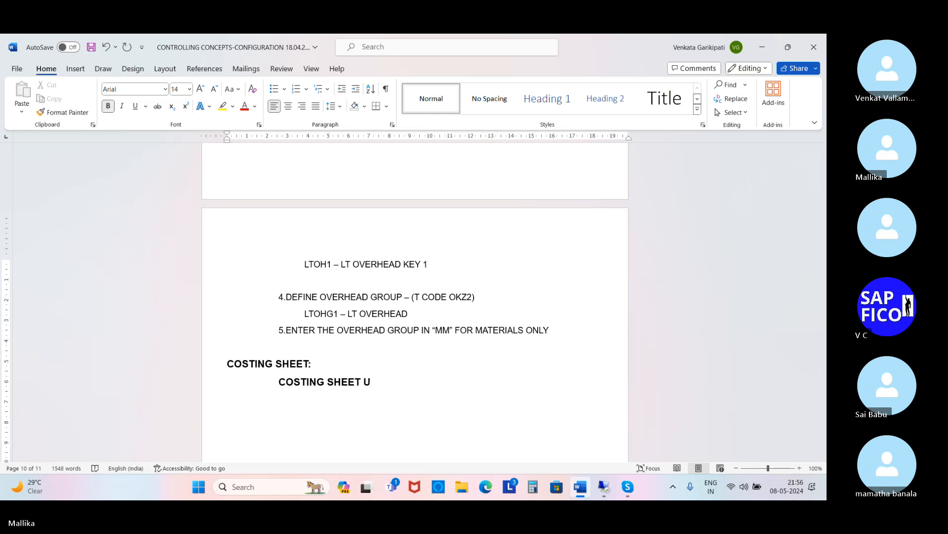
key(BackSpace)
text(IS USEC)
key(BackSpace)
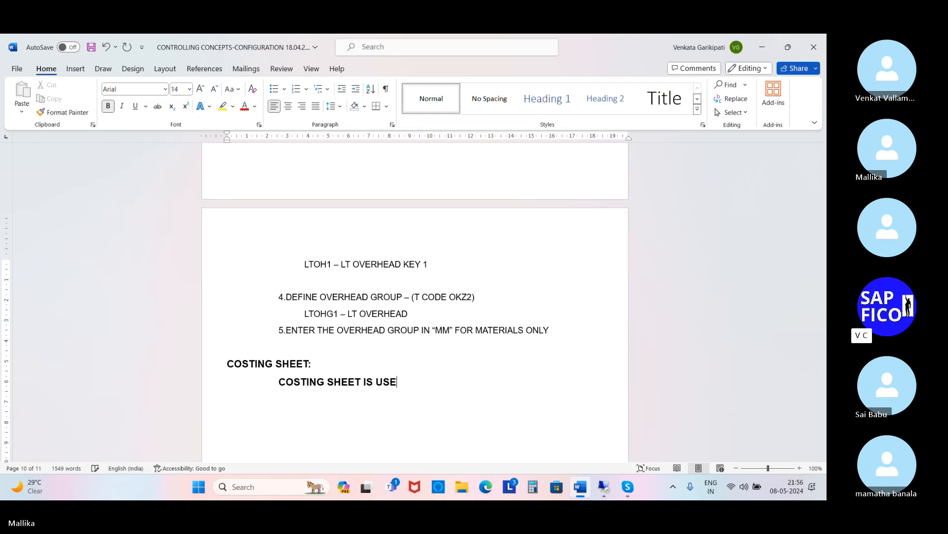
text(D FOR APPLING THE OB)
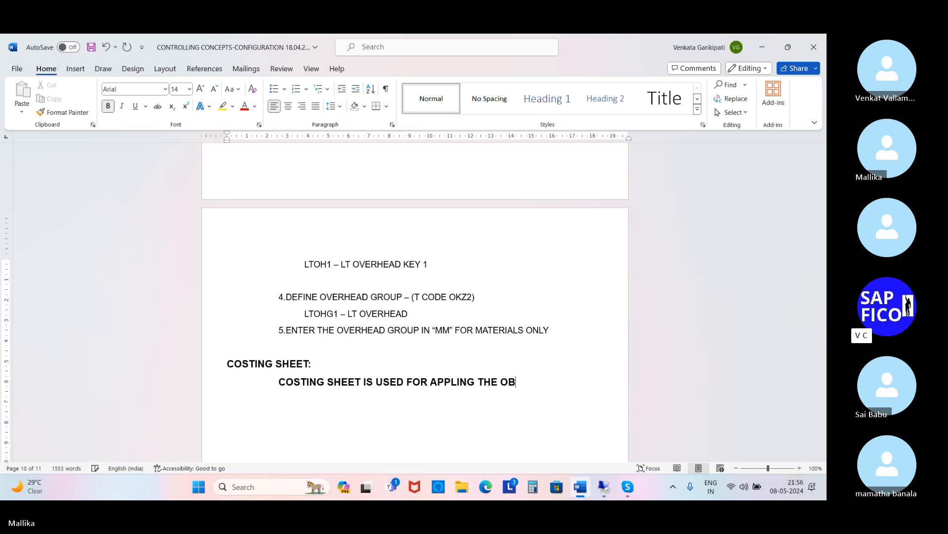
key(BackSpace)
text(VERHAE)
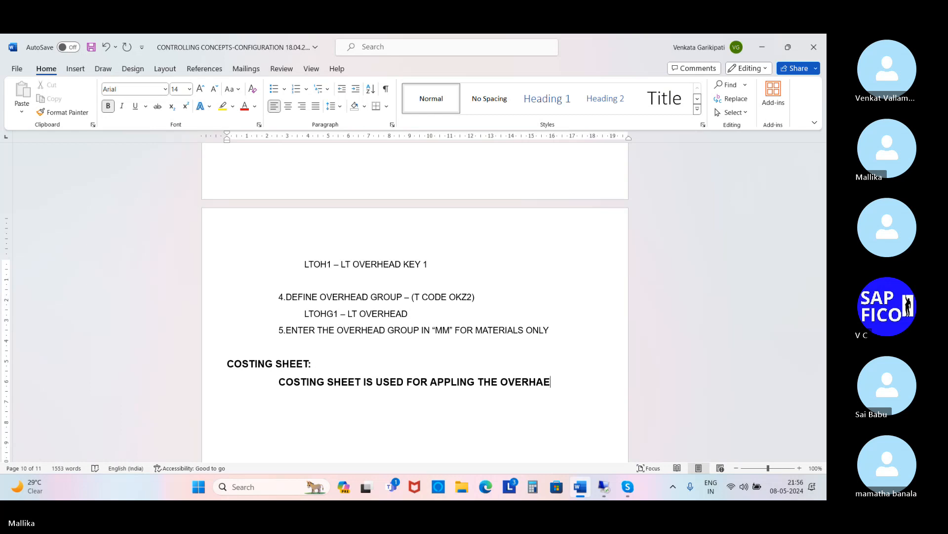
key(BackSpace)
key(BackSpace)
text(EADS)
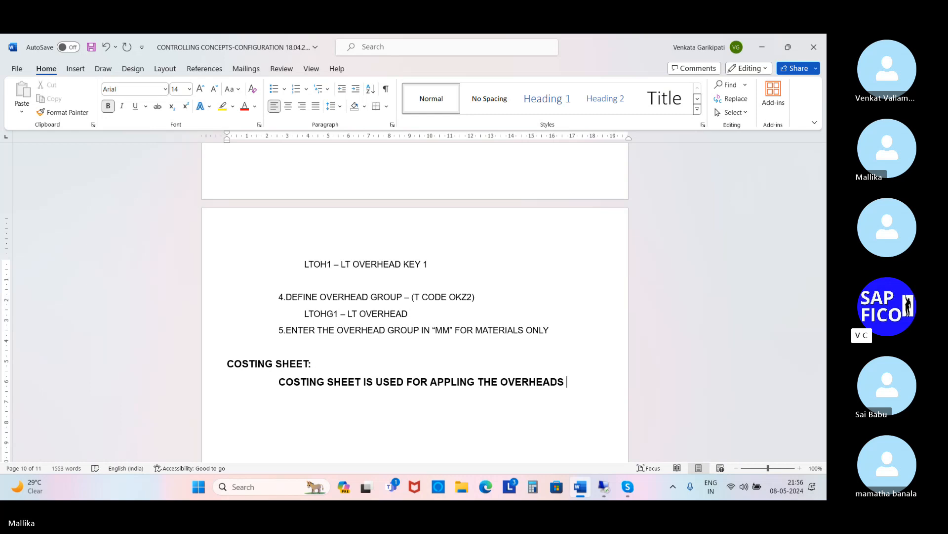
text( TO A)
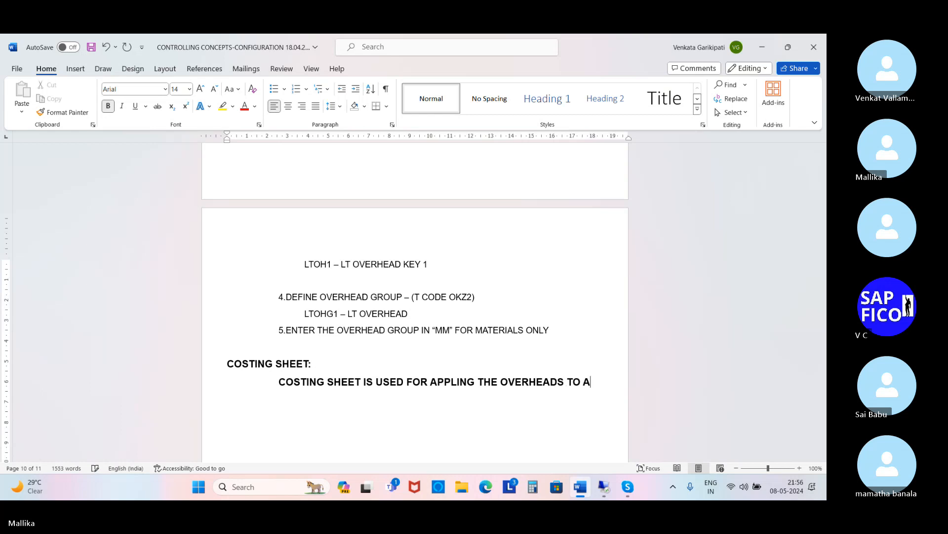
text( COST OBJECT)
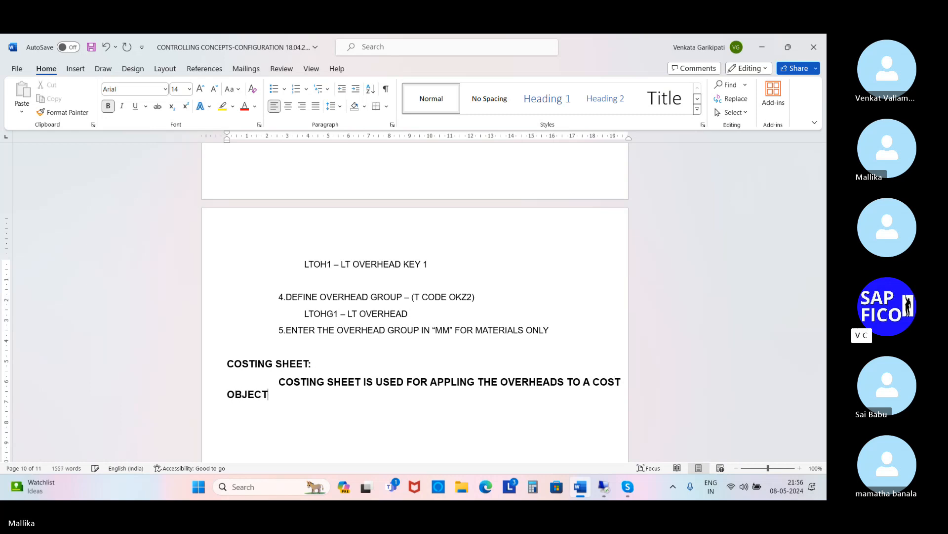
text(S)
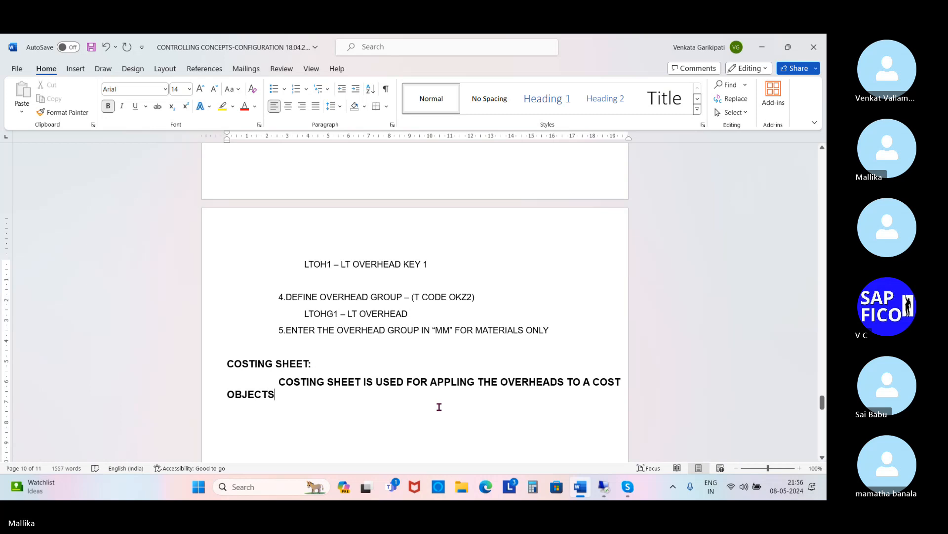
key(BackSpace)
Remove bold from the sentence below the costing sheet heading and set its font size to 12
drag(229, 385, 356, 432)
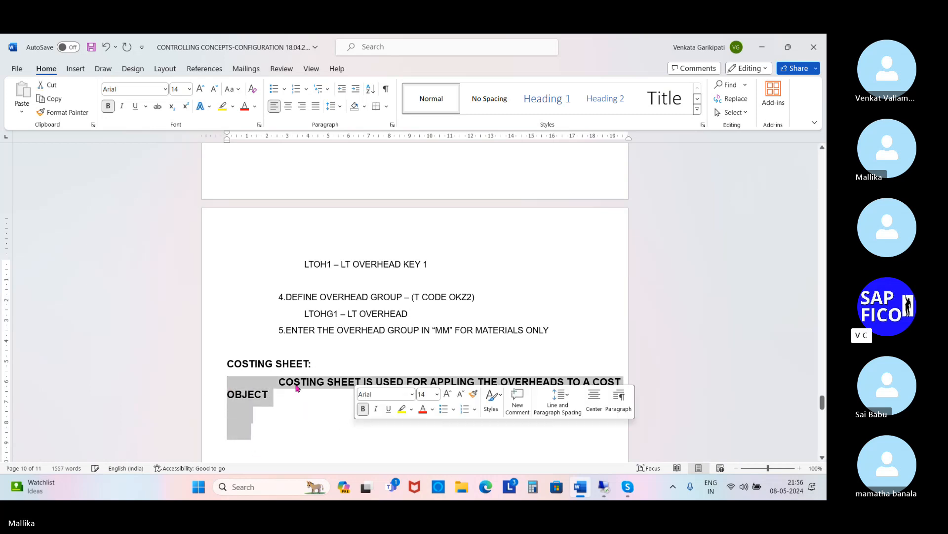
click(108, 106)
click(189, 89)
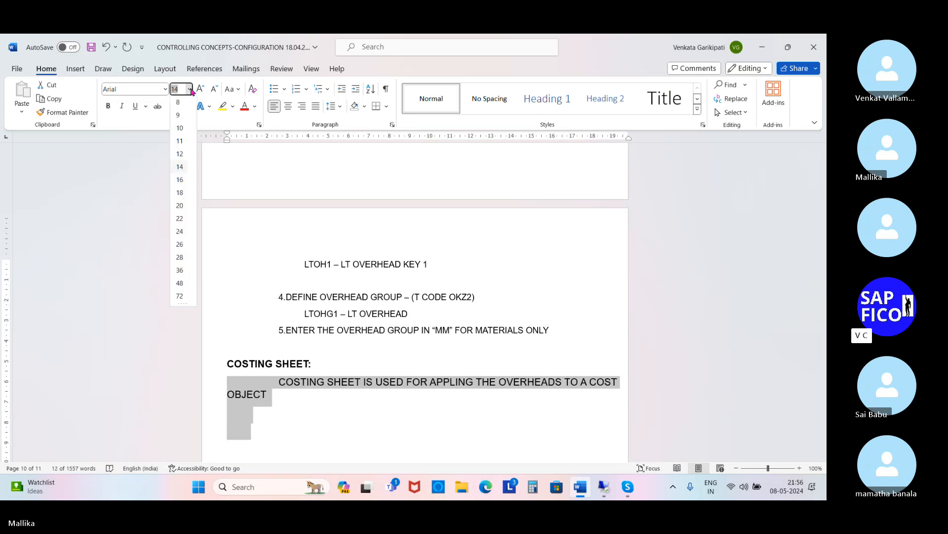
click(177, 166)
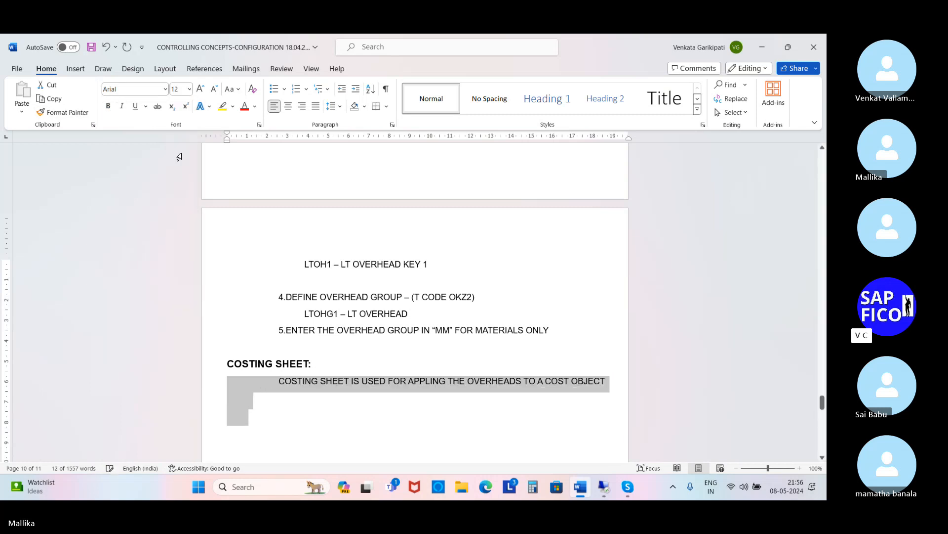
click(301, 416)
click(617, 383)
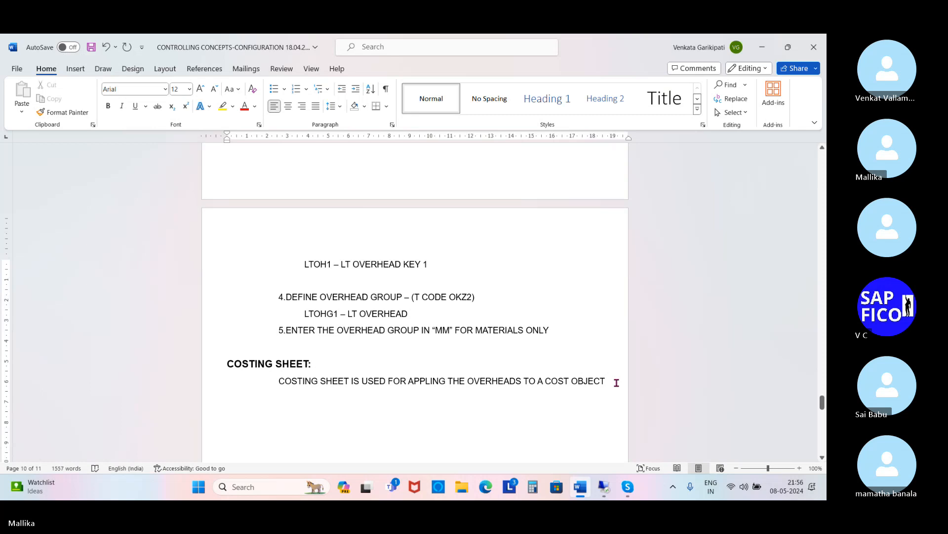
Add the line "VARIOUS COMPONTS OF A COSTING SHEET" below the sentence and begin an indented line under it
key(Return)
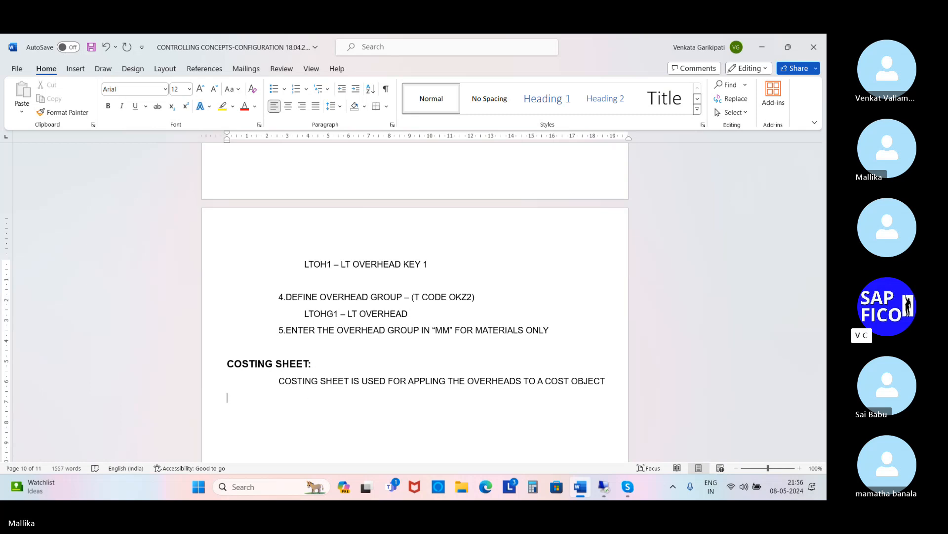
text(VARIOUS )
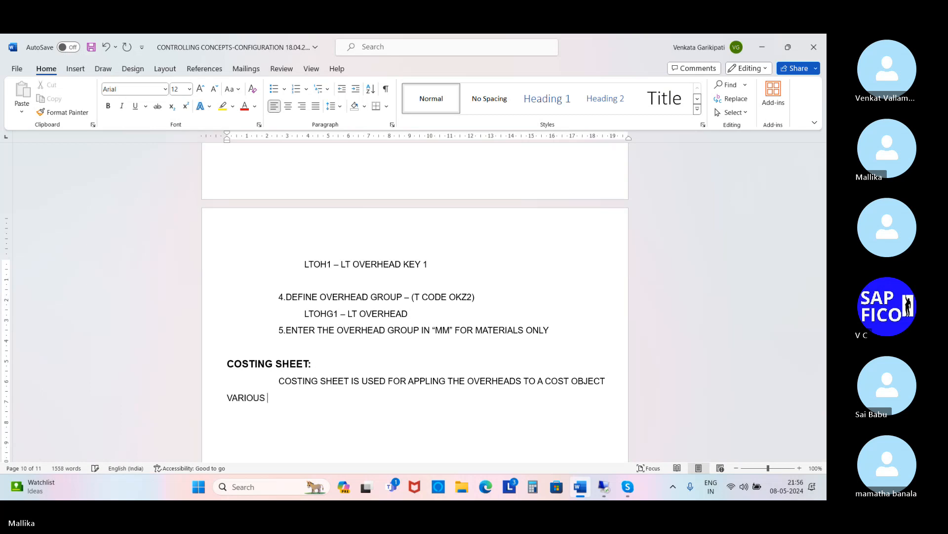
text(COMPONTS OF A CO)
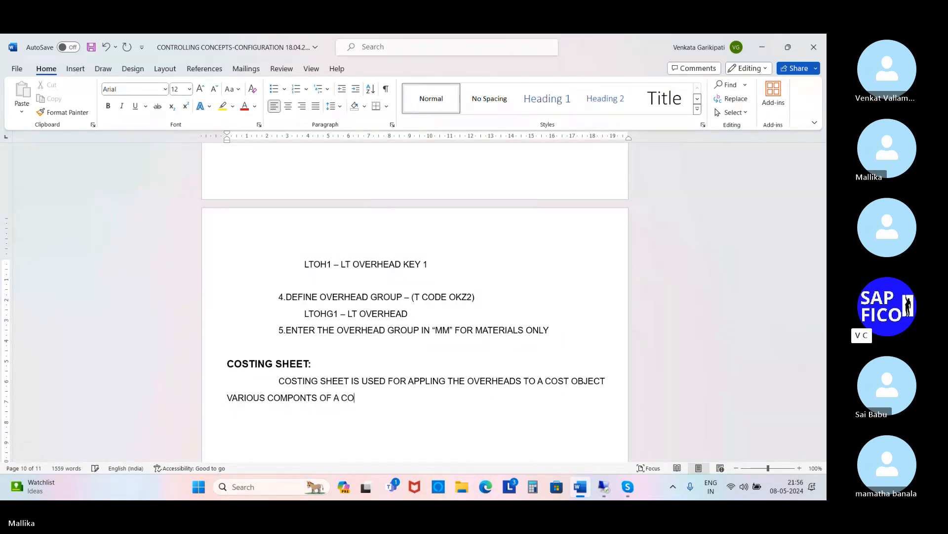
text(STING SHEET)
key(Return)
key(Tab)
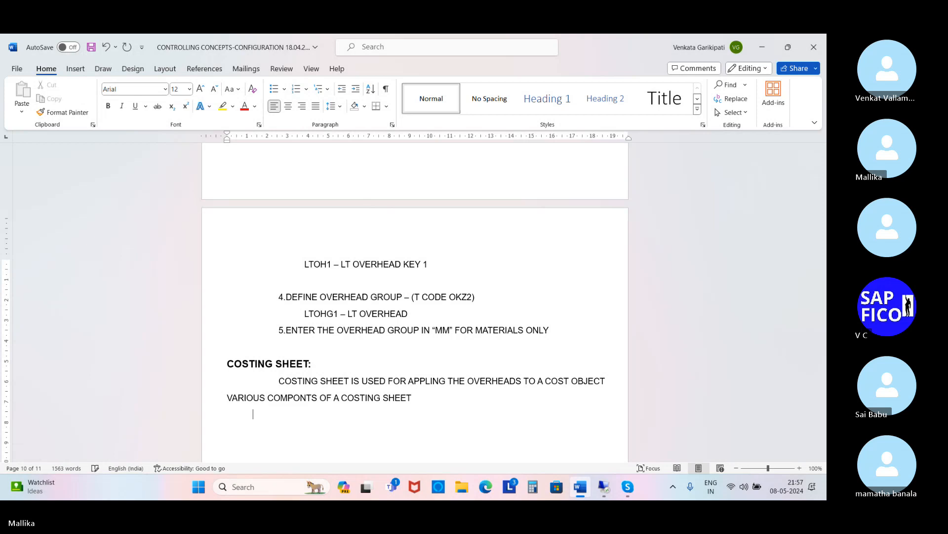
List the costing sheet components as "1.CALCULATION BASE", "2.PERCENTAGE OVERHEAD" and "3.CREDITS" on separate indented lines
text(1.CALCULATION BAS)
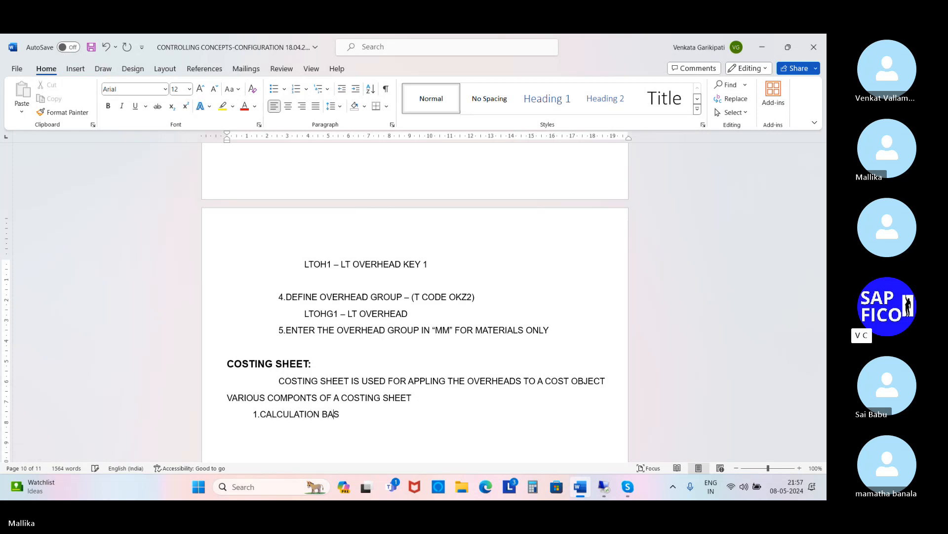
text(E)
key(Return)
text(2.PERCENTAGE )
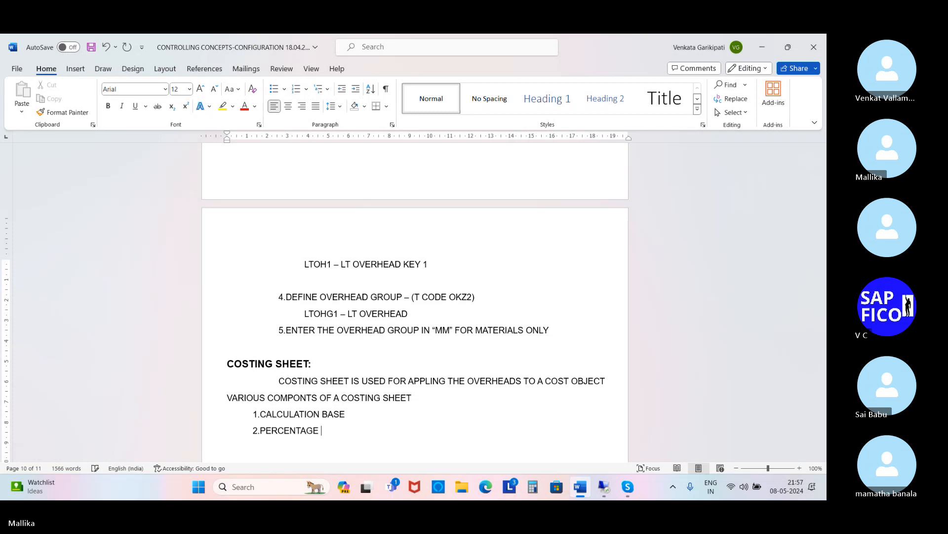
text(OVERHEAD)
text(RAN)
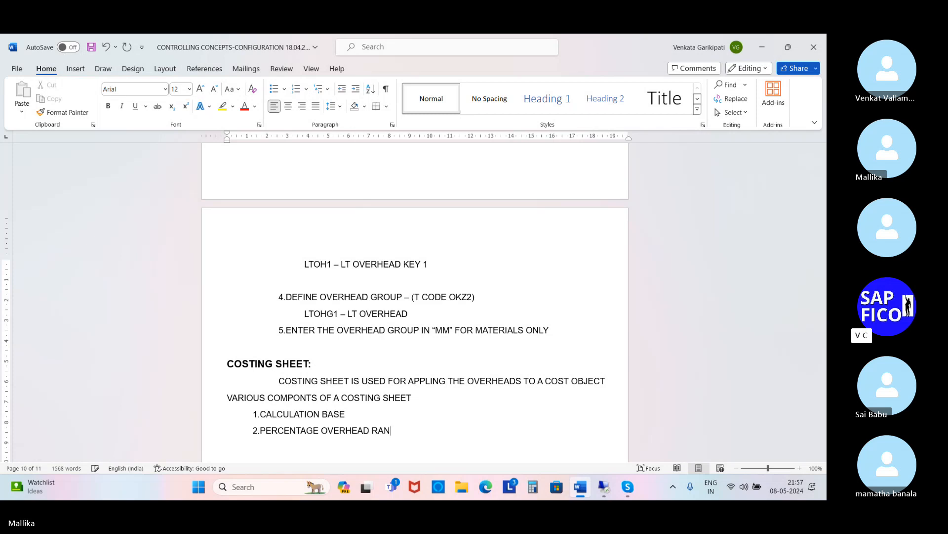
key(BackSpace)
key(BackSpace)
key(BackSpace)
text(3)
scroll(583, 381, down, 3)
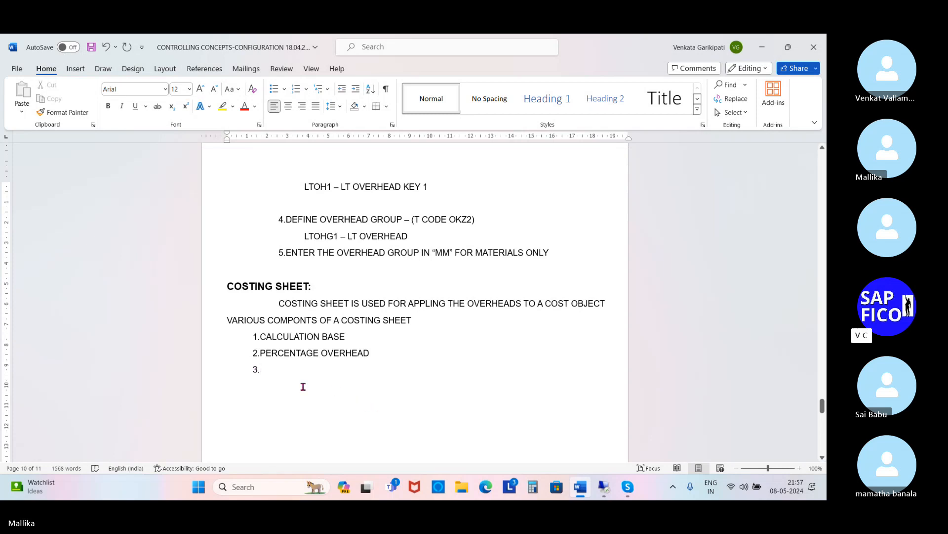
text(CR)
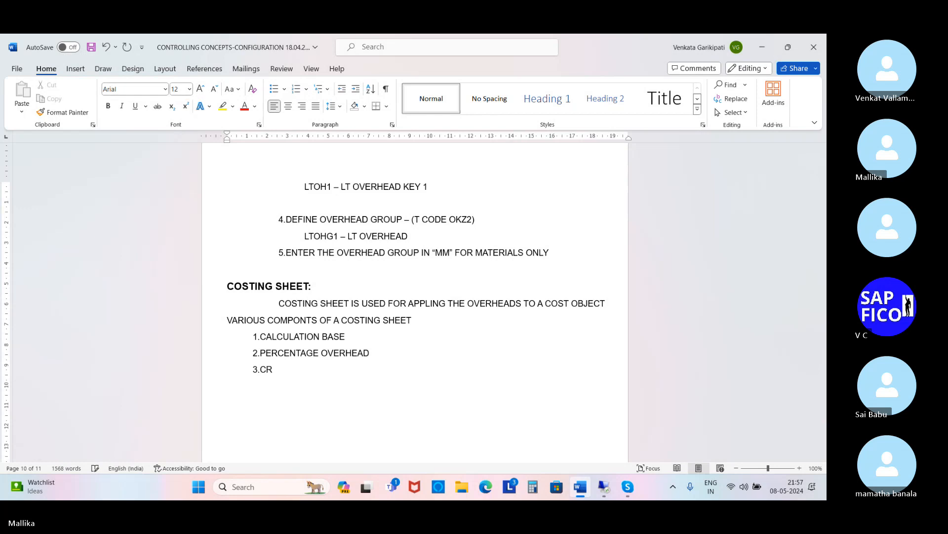
text(EDITS)
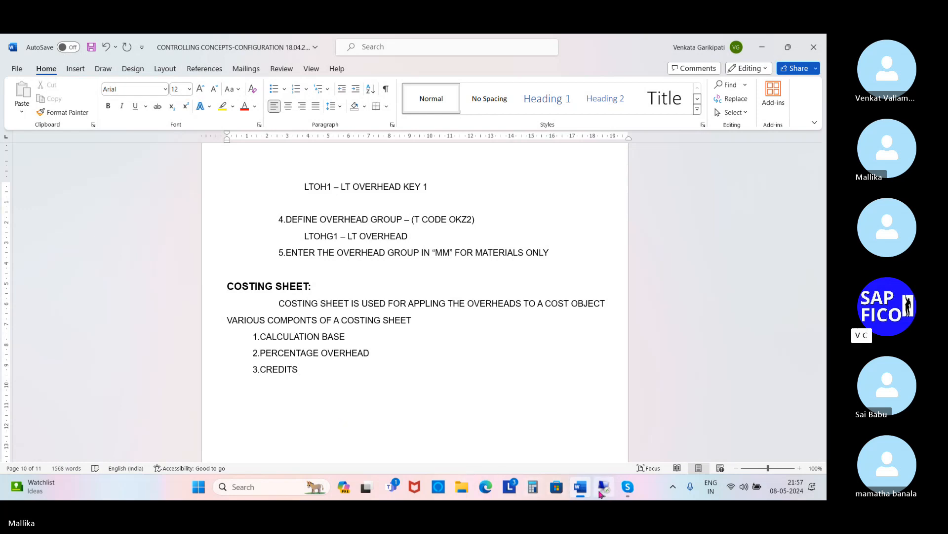
click(601, 493)
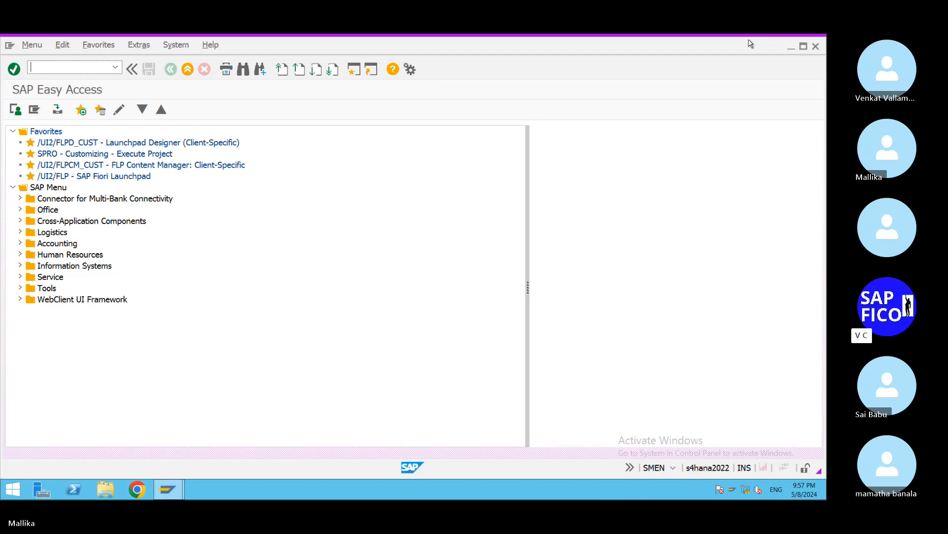
click(724, 41)
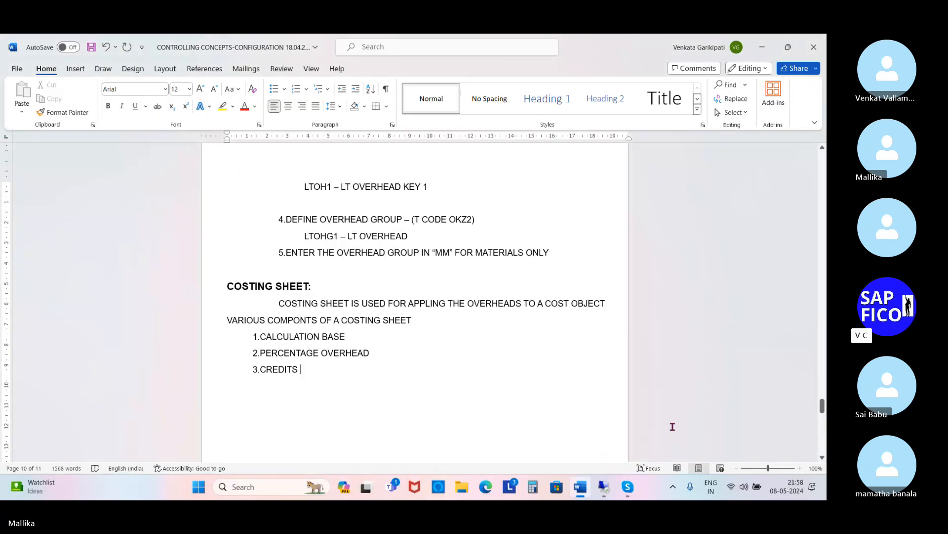
Add the line "COBFIGURATION OF COSTING SHEETS :" below the list of costing sheet components
key(Return)
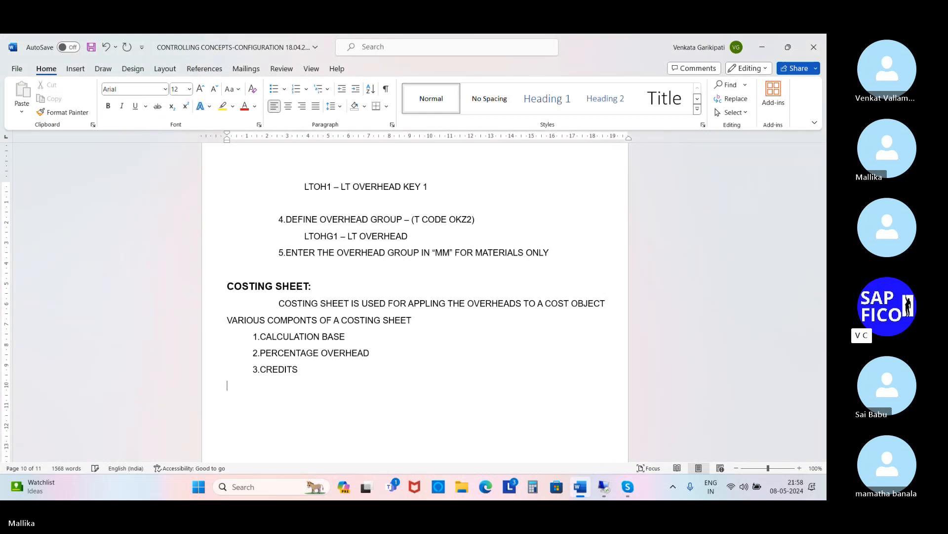
text(COBFIGURATION )
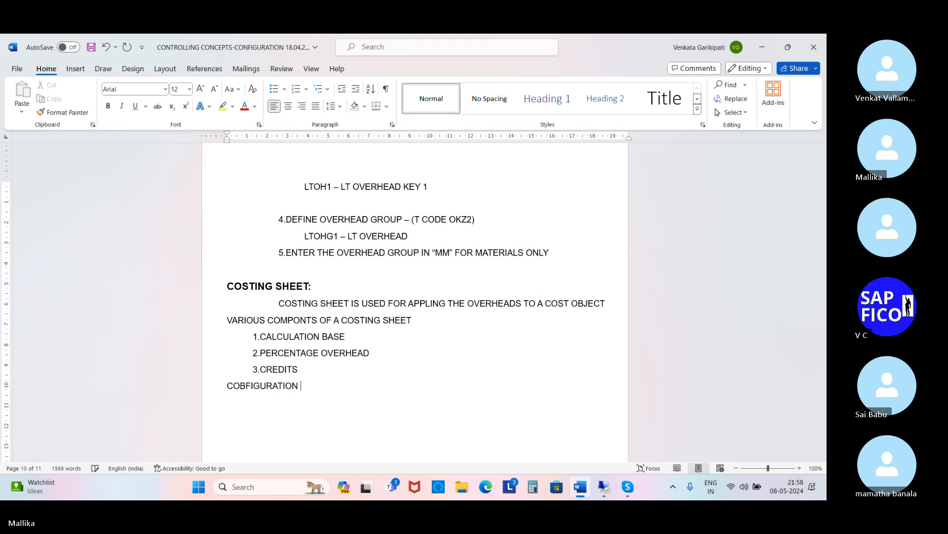
text(OF COSTING SHEETS :)
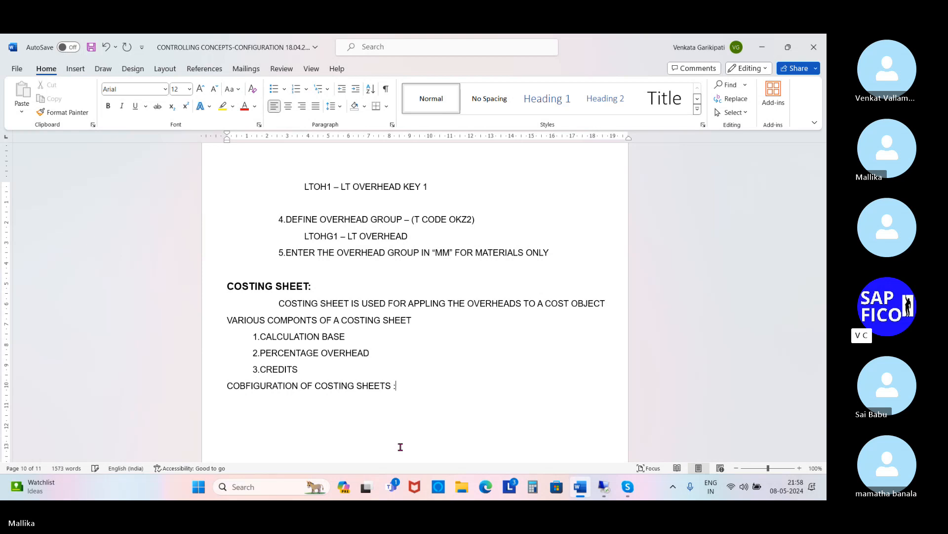
key(Return)
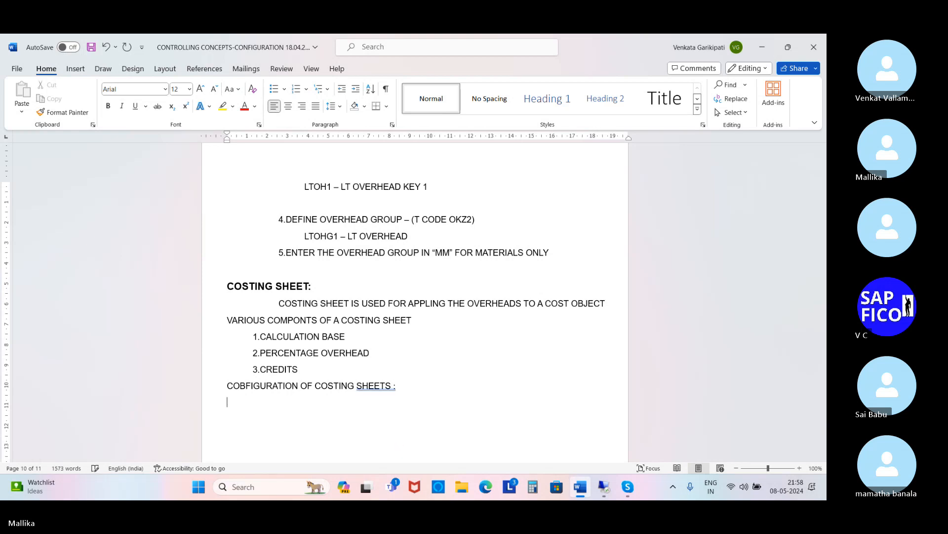
Add the indented item "1.DEFINE CALCULATION" under the costing sheet configuration line
key(Tab)
text(.DEFINE CAL)
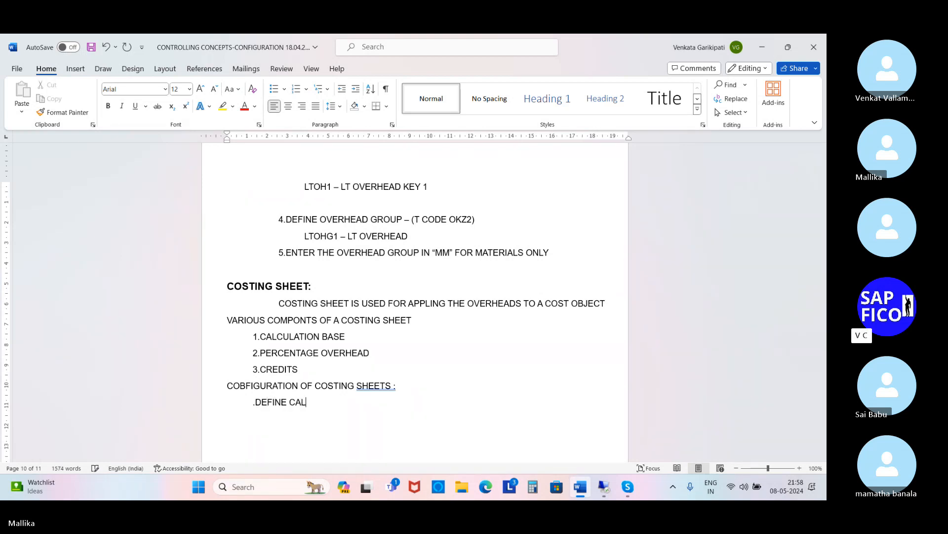
text(CULATION)
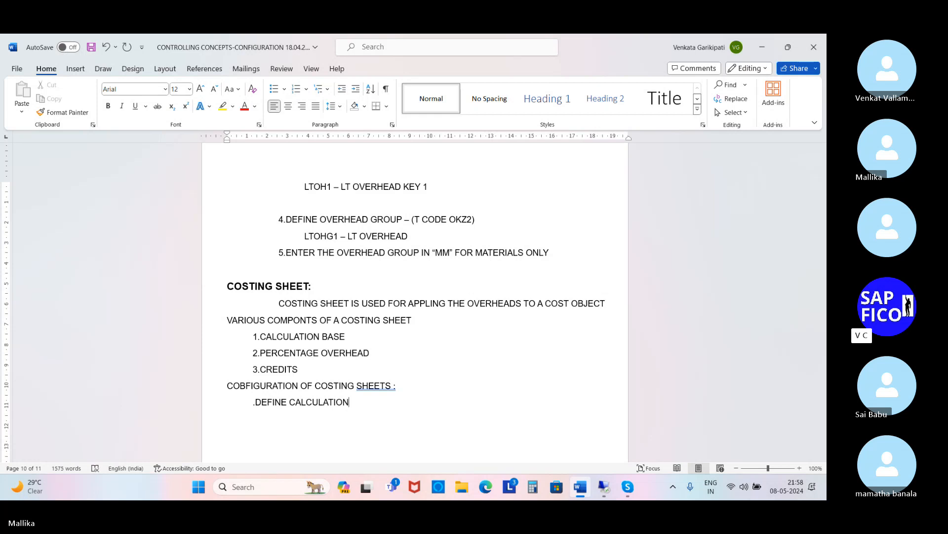
click(253, 402)
text(1)
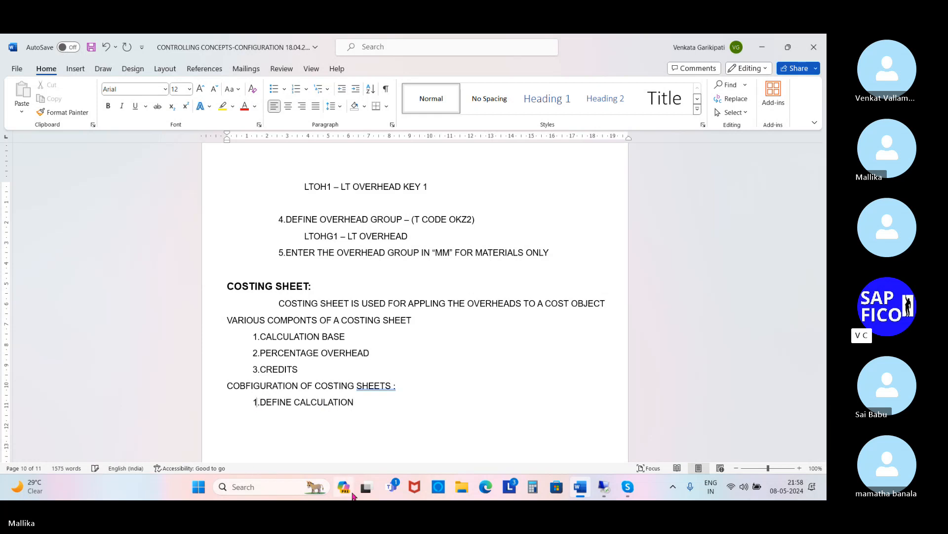
Apply the suggested grammar correction "SHEETS:" in the configuration line and append "S" to the calculation item below it
right_click(381, 387)
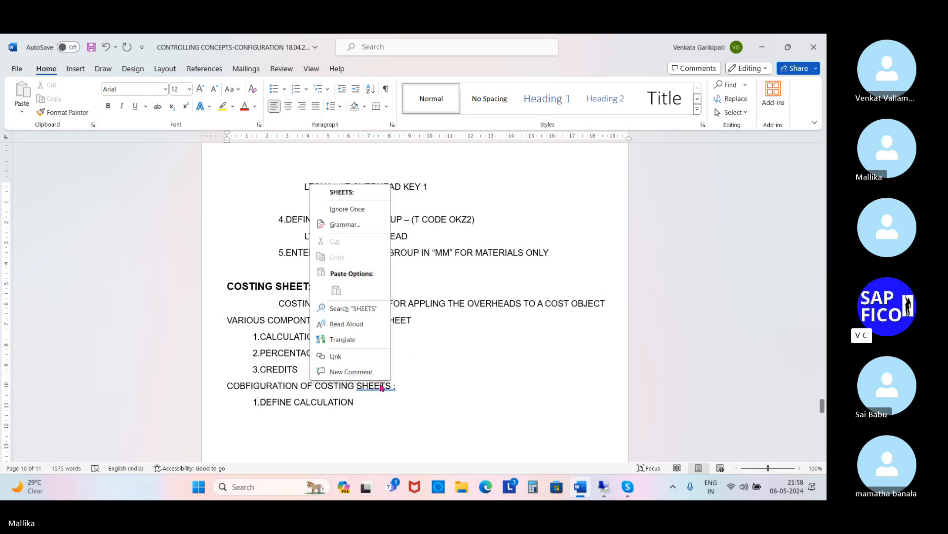
click(363, 194)
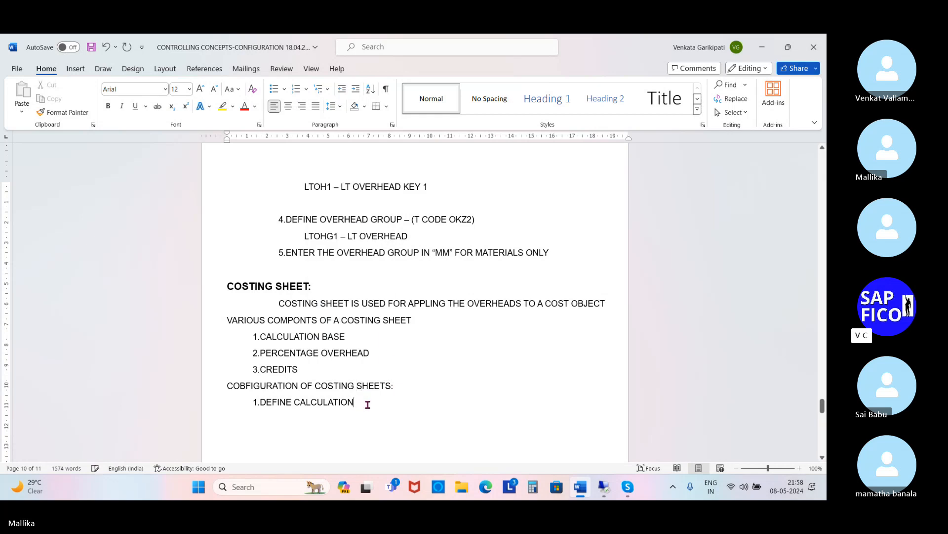
text(S)
scroll(413, 453, down, 2)
Switch to the SAP remote session, run transaction /NSPRO and open the SAP Reference IMG
click(604, 487)
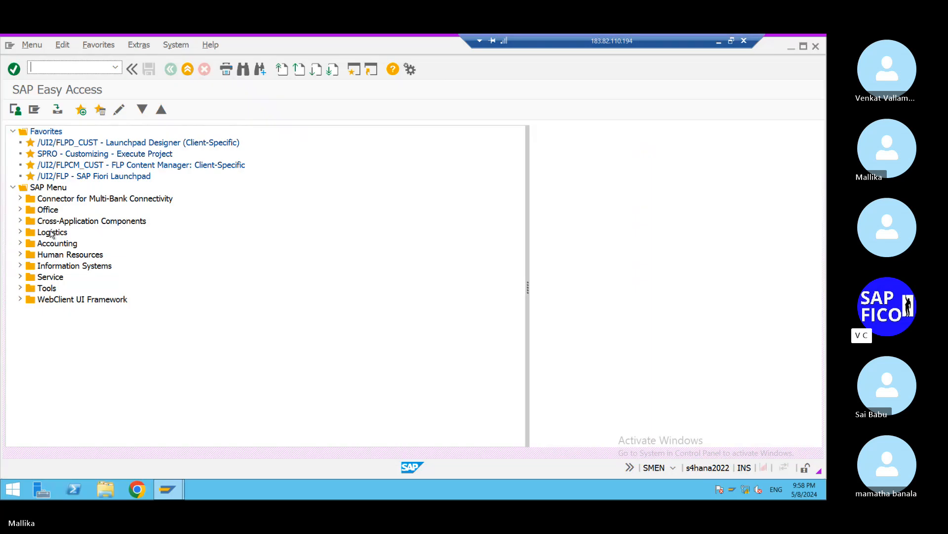
text(/NSPRO)
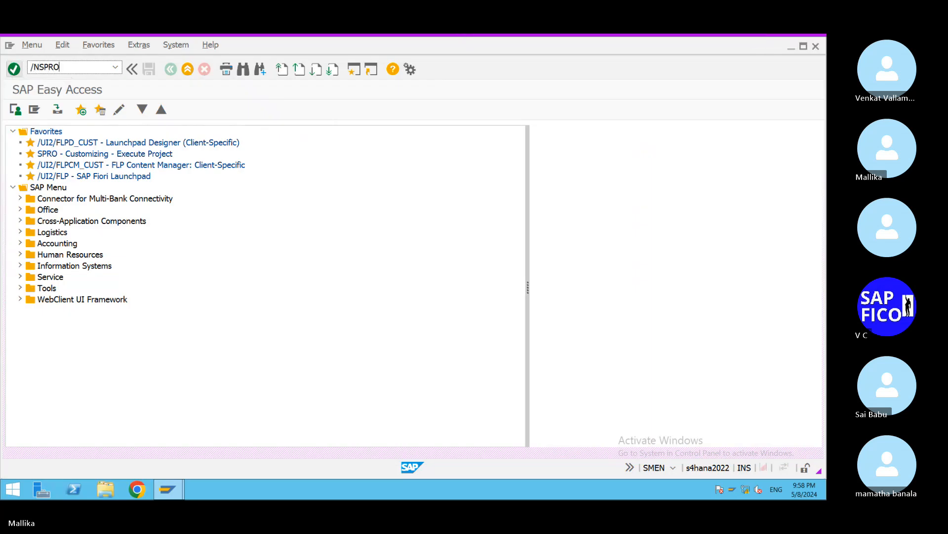
key(Return)
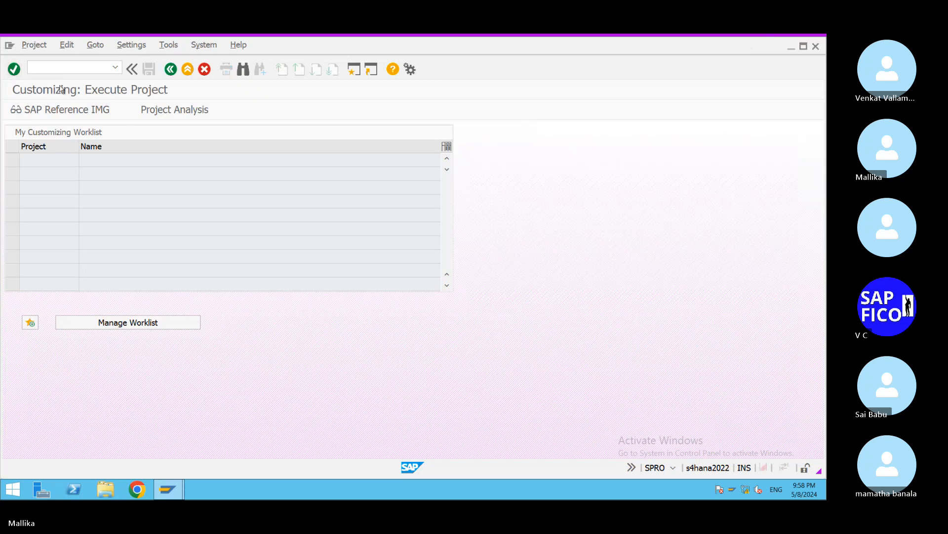
click(77, 109)
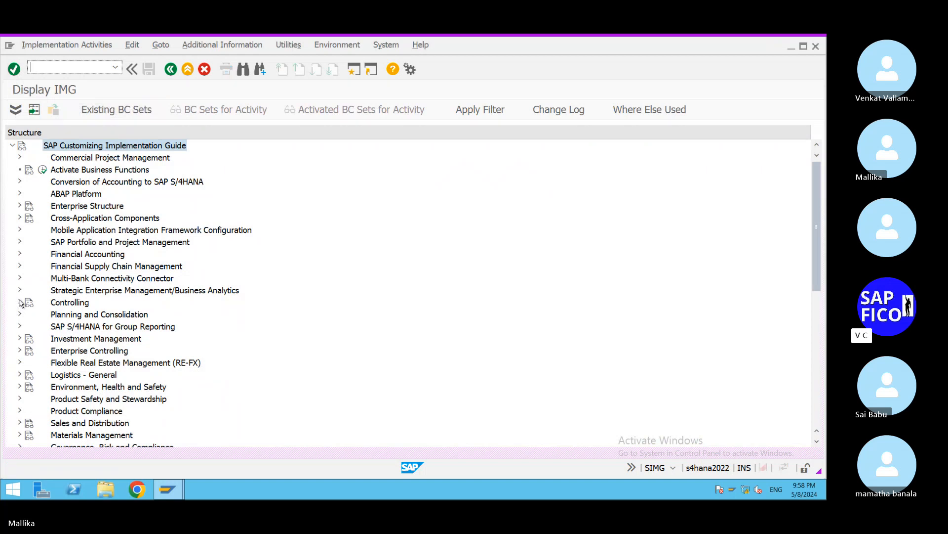
Open Define Calculation Bases under Controlling, Product Cost Controlling, Product Cost Planning, Basic Settings for Material Costing, Overhead, Costing Sheet: Components
click(20, 303)
scroll(48, 326, down, 2)
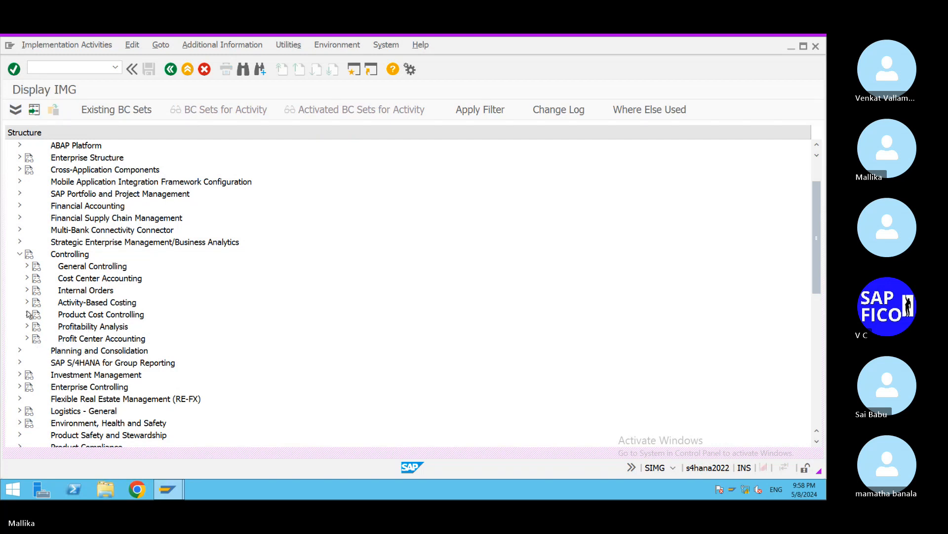
scroll(28, 314, down, 1)
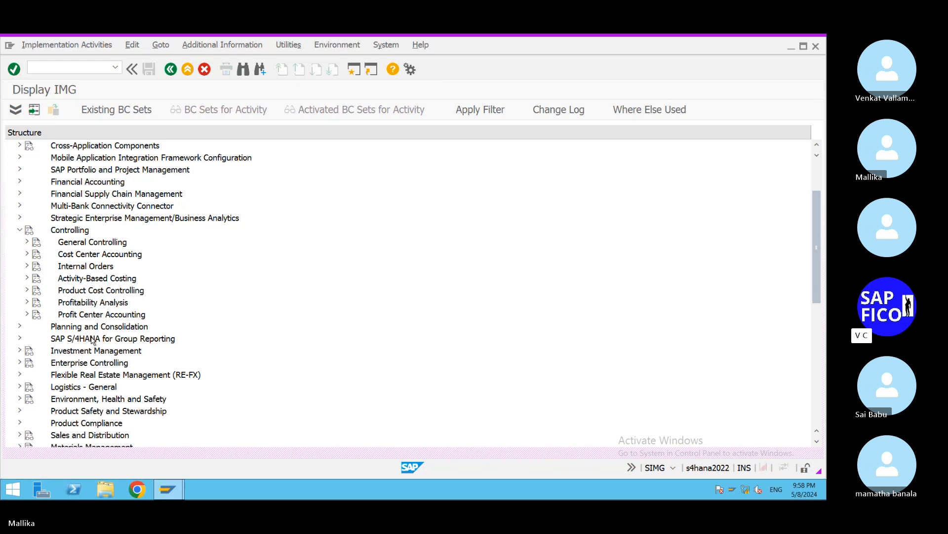
click(28, 291)
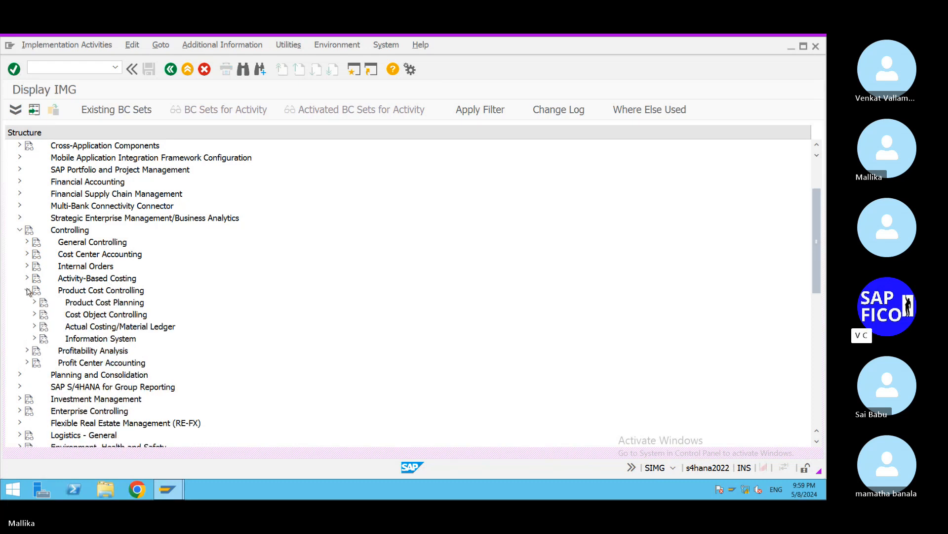
scroll(49, 326, down, 1)
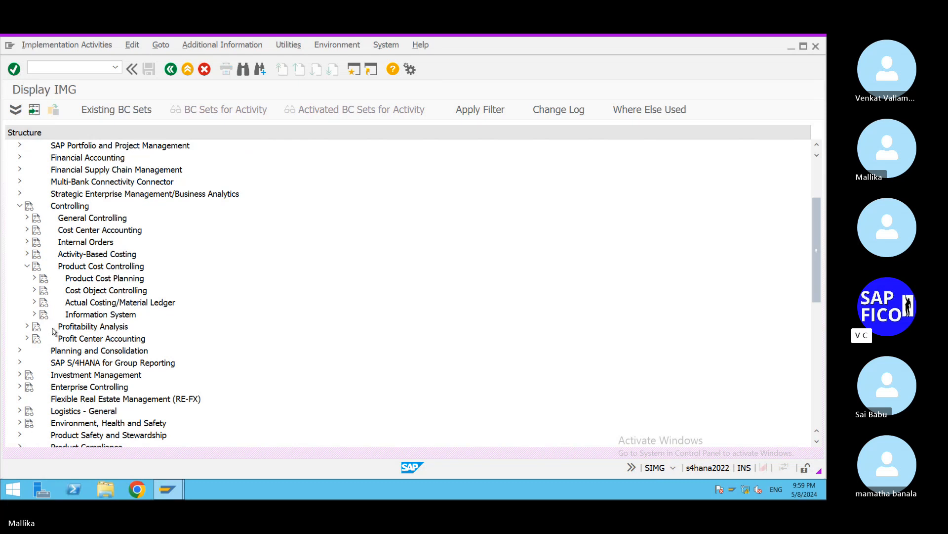
click(35, 278)
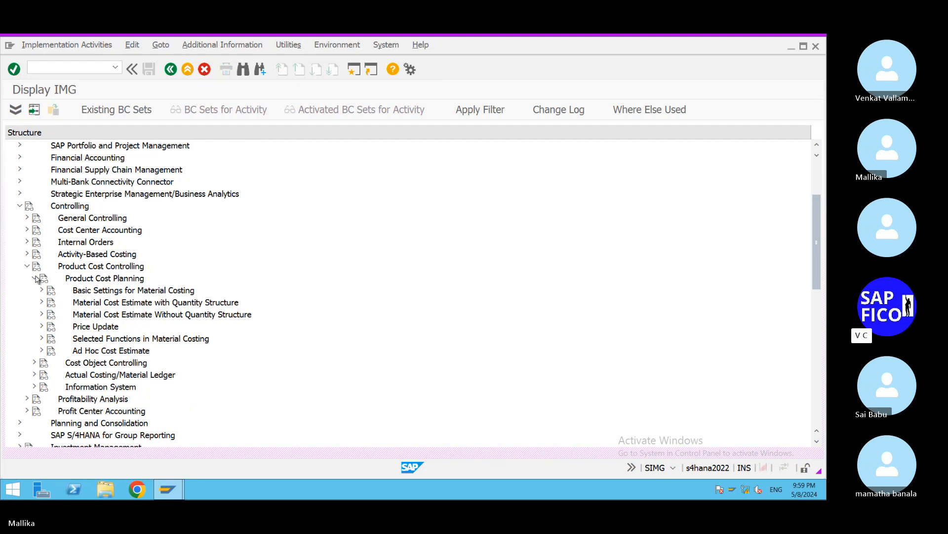
click(41, 291)
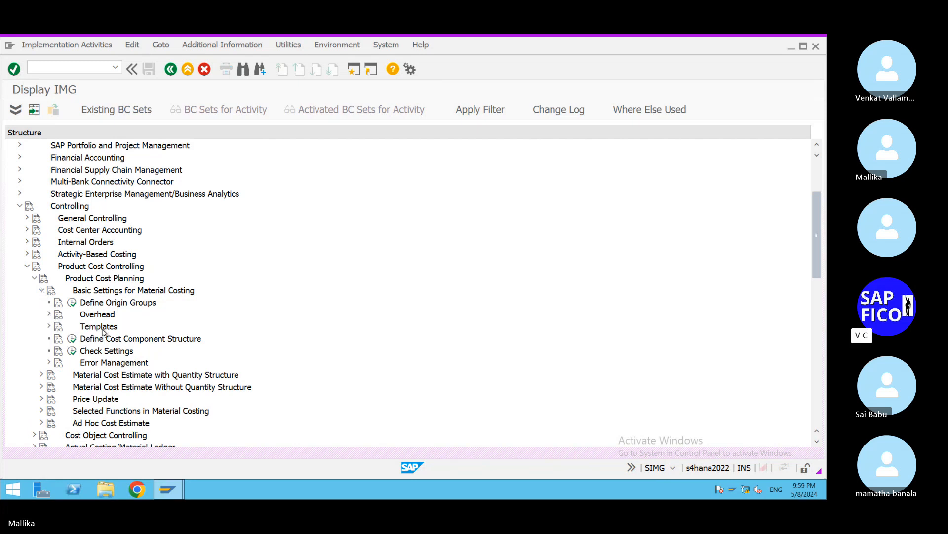
click(49, 315)
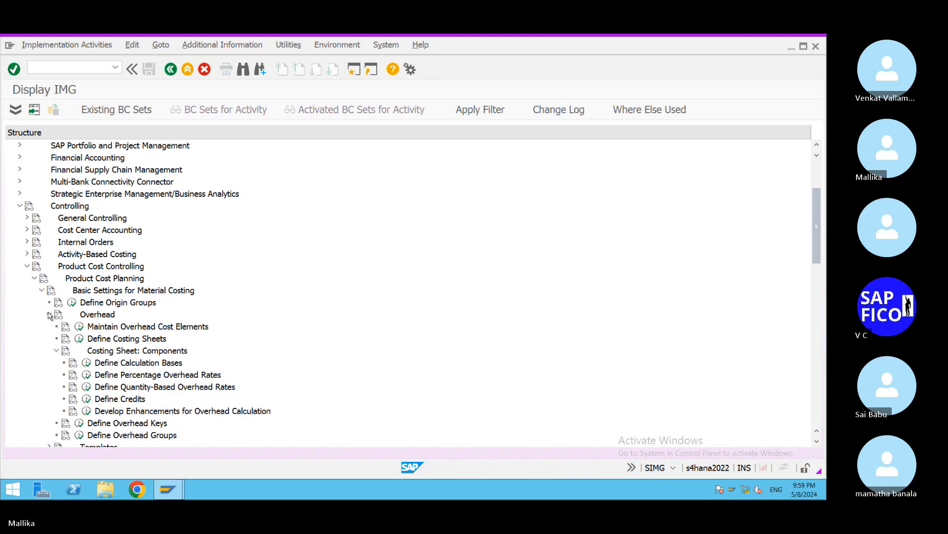
scroll(76, 361, down, 1)
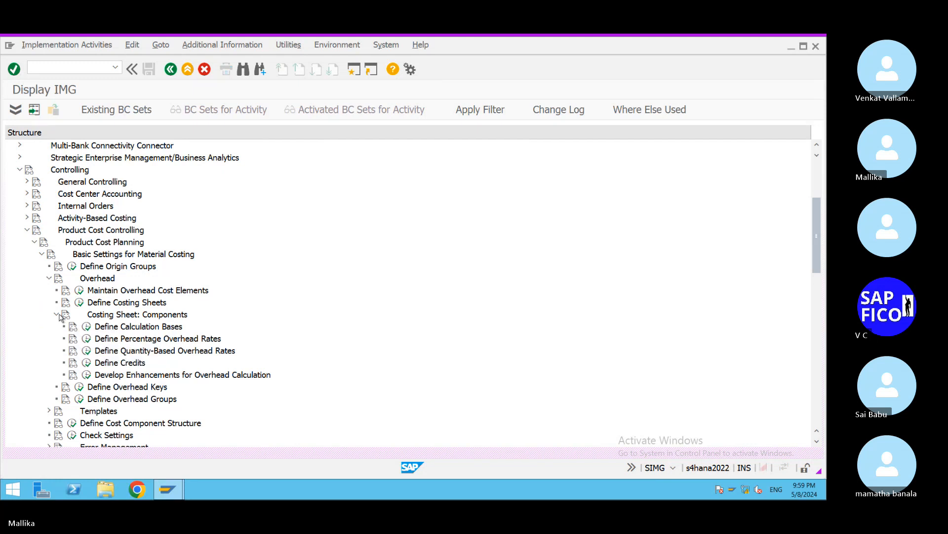
click(87, 327)
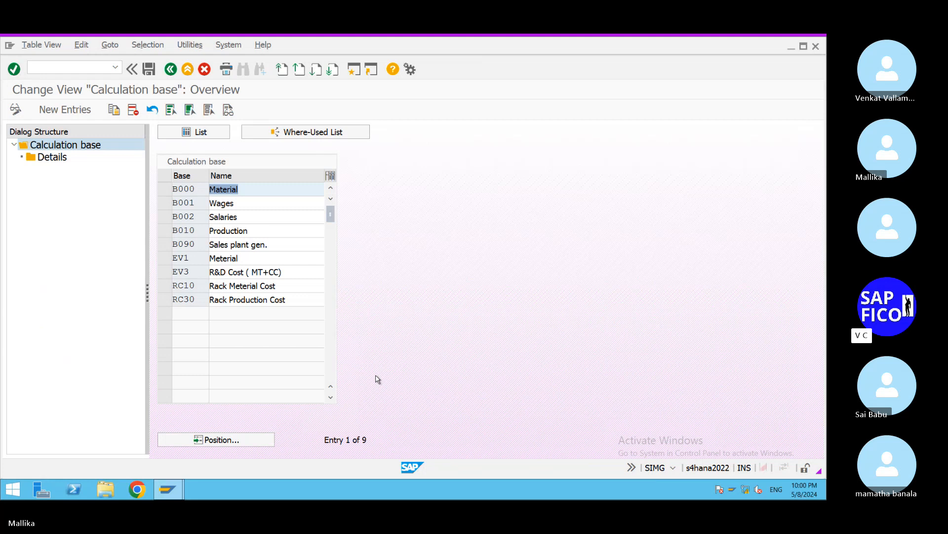
Create a new calculation base entry with base LTB1 and the name "LAPTOP BASE"
click(55, 110)
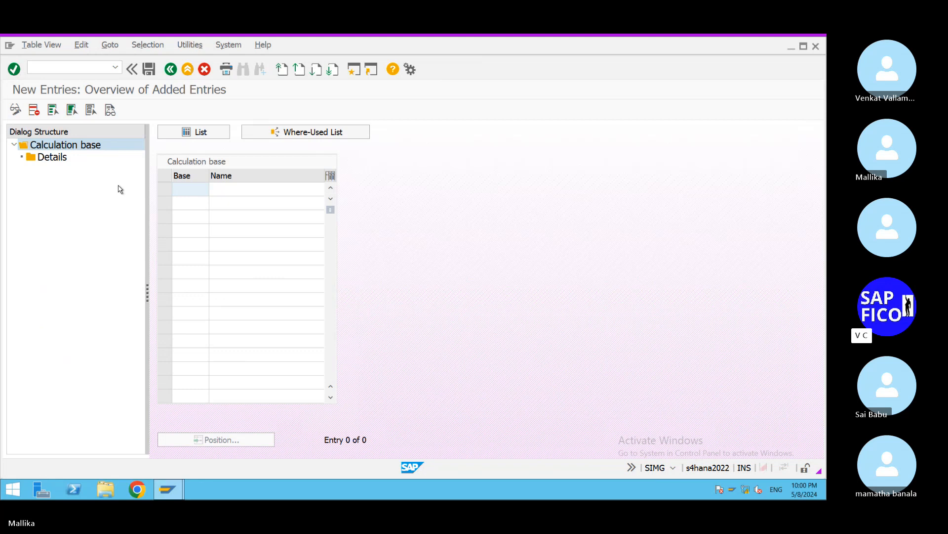
click(196, 194)
text(LTB1)
key(Tab)
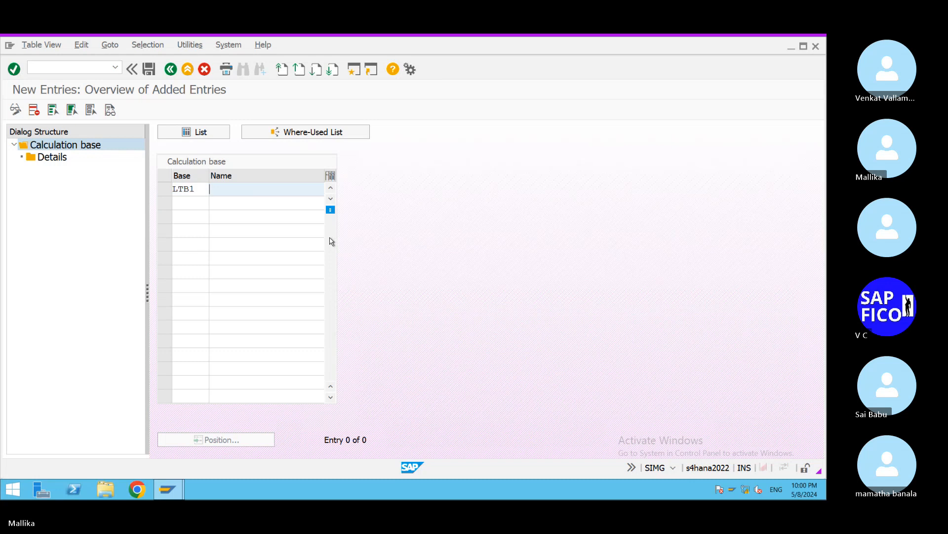
text(LAPTOP BASE)
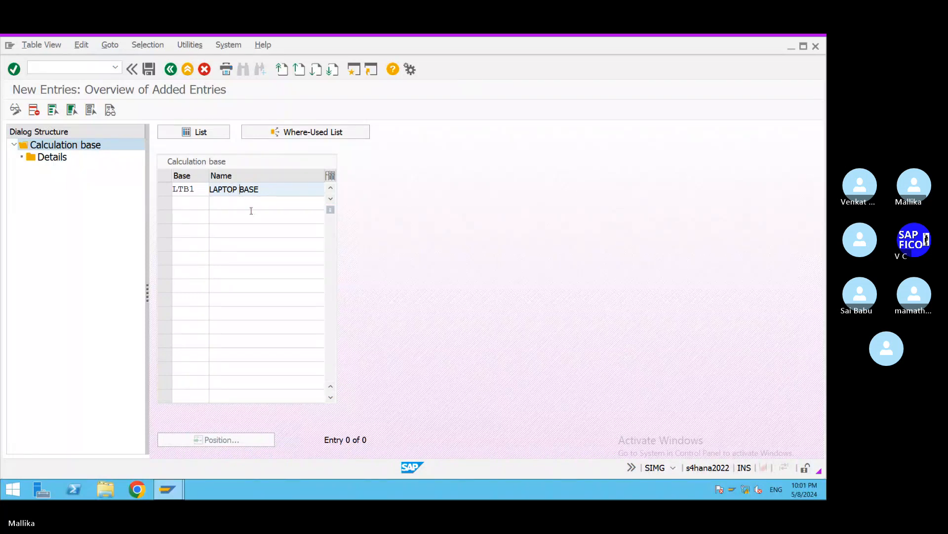
Change the name of calculation base LTB1 to "LT BASE ONE"
key(BackSpace)
key(BackSpace)
key(BackSpace)
key(BackSpace)
key(BackSpace)
key(BackSpace)
text(T)
click(255, 187)
text(ONE)
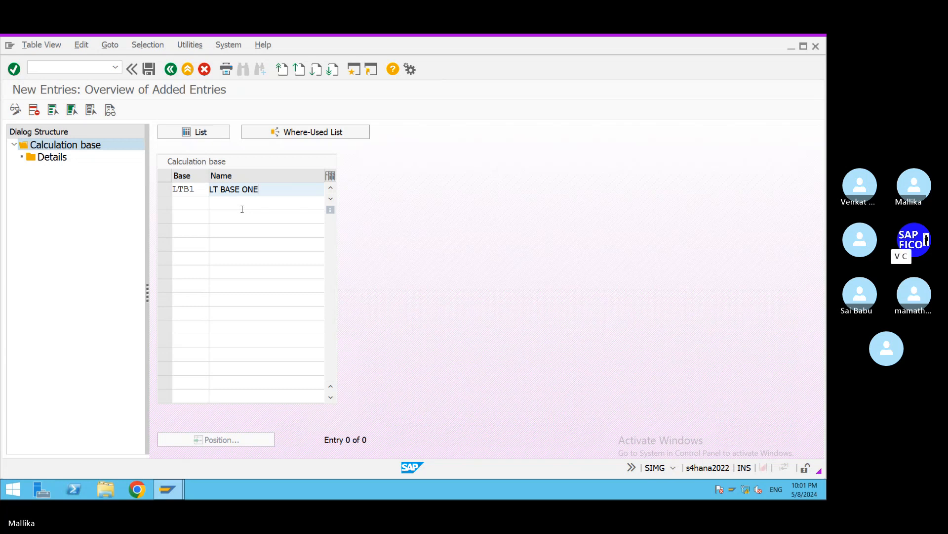
Rename calculation base LTB1 as "LT MATERIAL BASE" and confirm the entry
key(BackSpace)
key(BackSpace)
key(BackSpace)
key(BackSpace)
key(BackSpace)
key(BackSpace)
key(BackSpace)
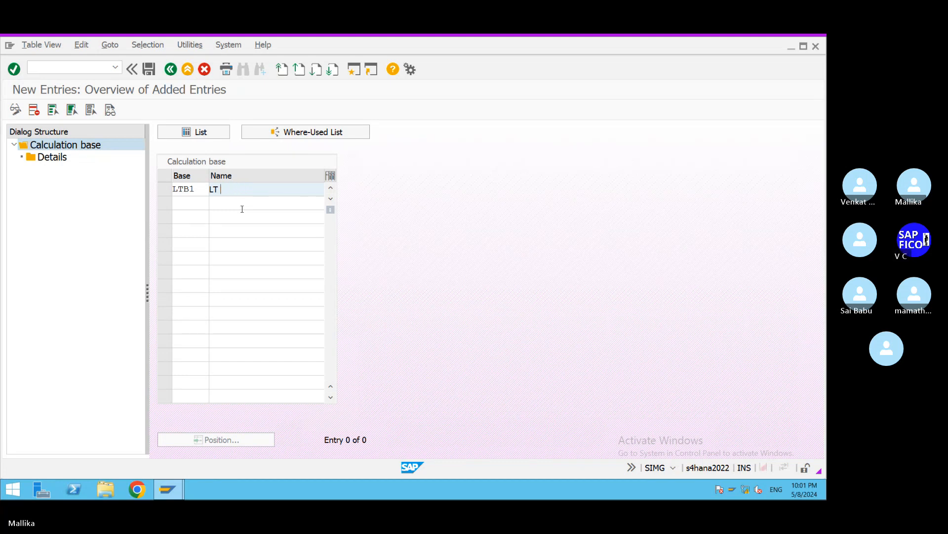
text(MATERI)
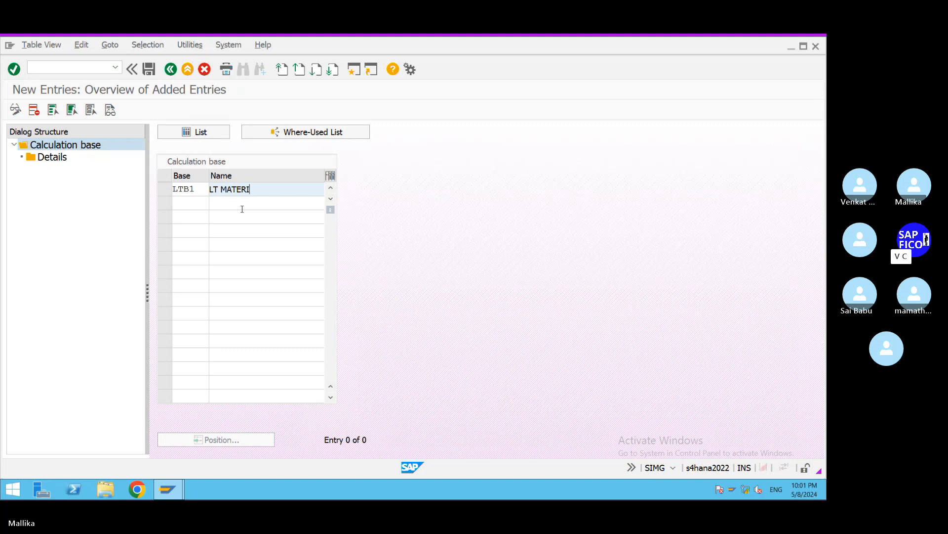
text(AL BASE)
key(Return)
Save the new calculation base under a new customizing request described as "CREATION OF CALCULATION BASES"
click(149, 70)
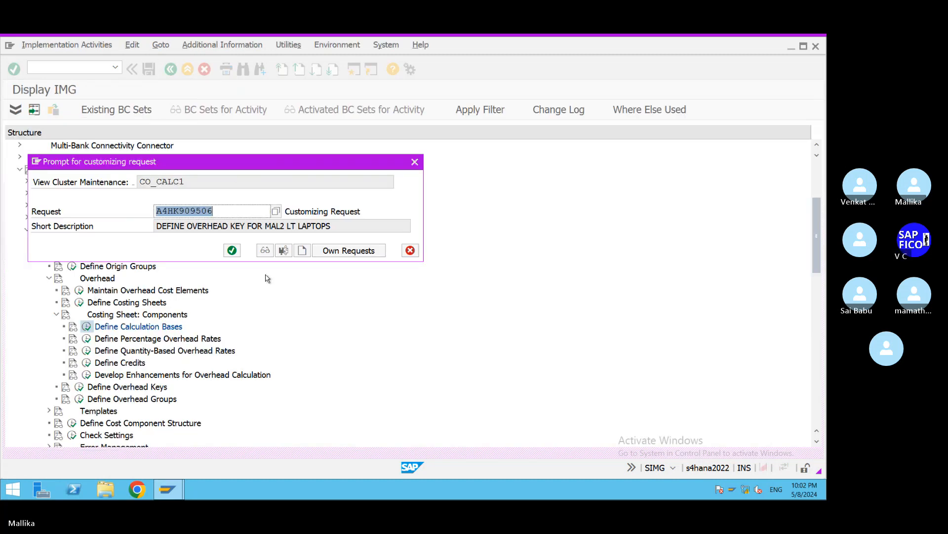
click(301, 250)
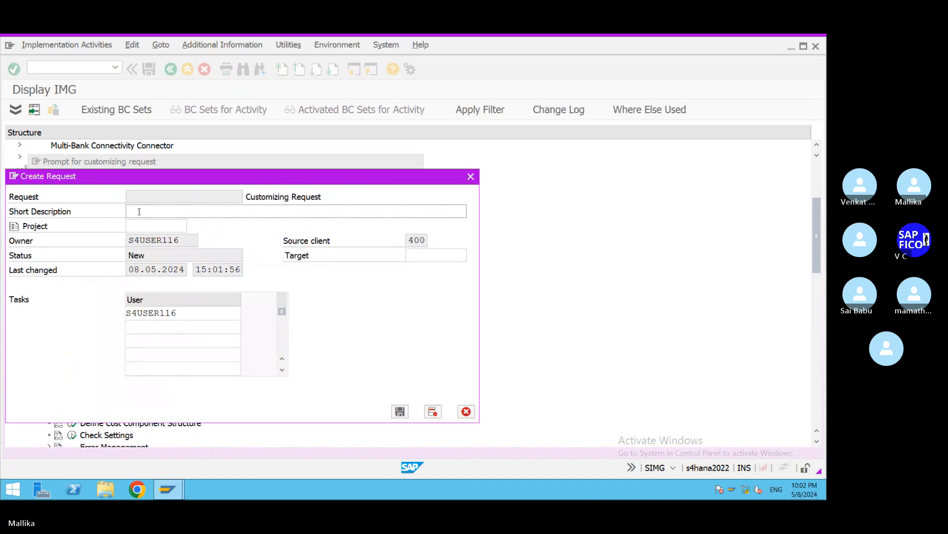
text(CREATION OF )
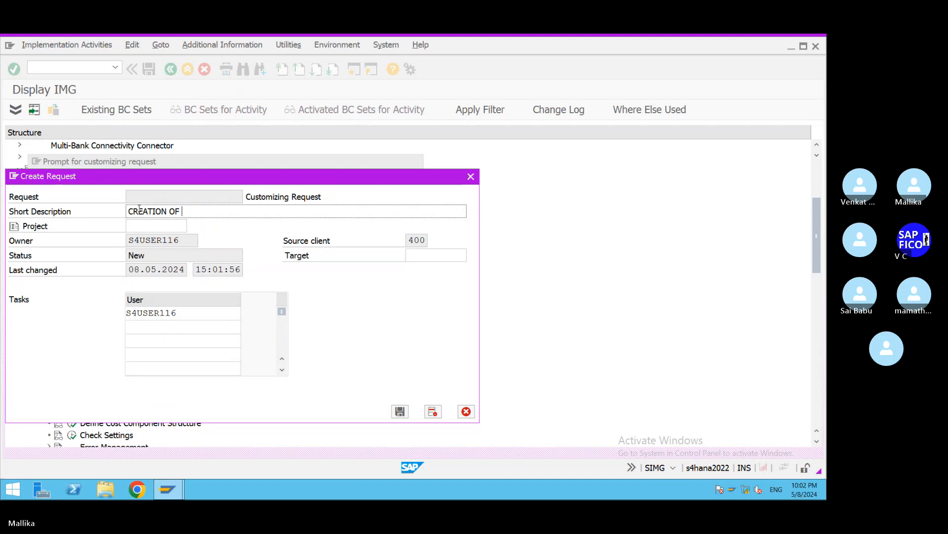
text(CALCULATION BAS)
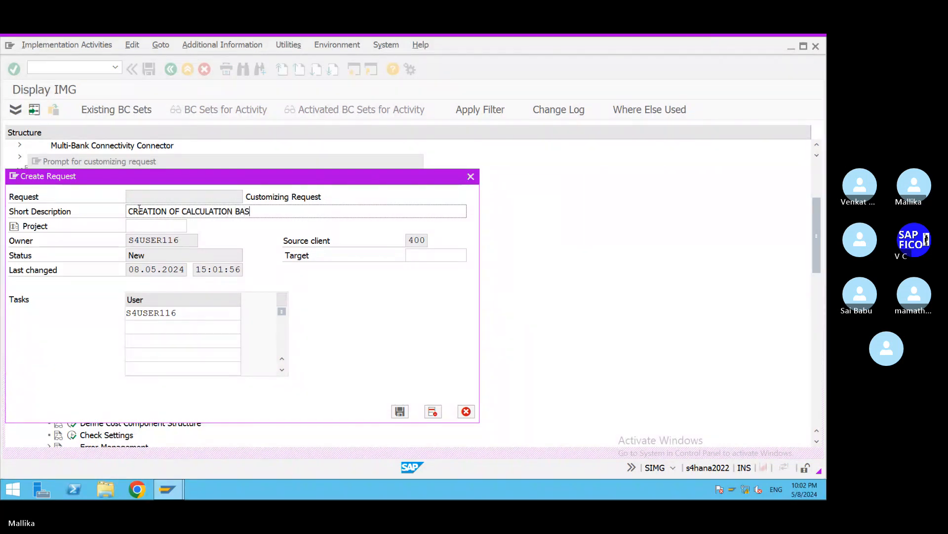
text(ES)
click(400, 412)
click(229, 247)
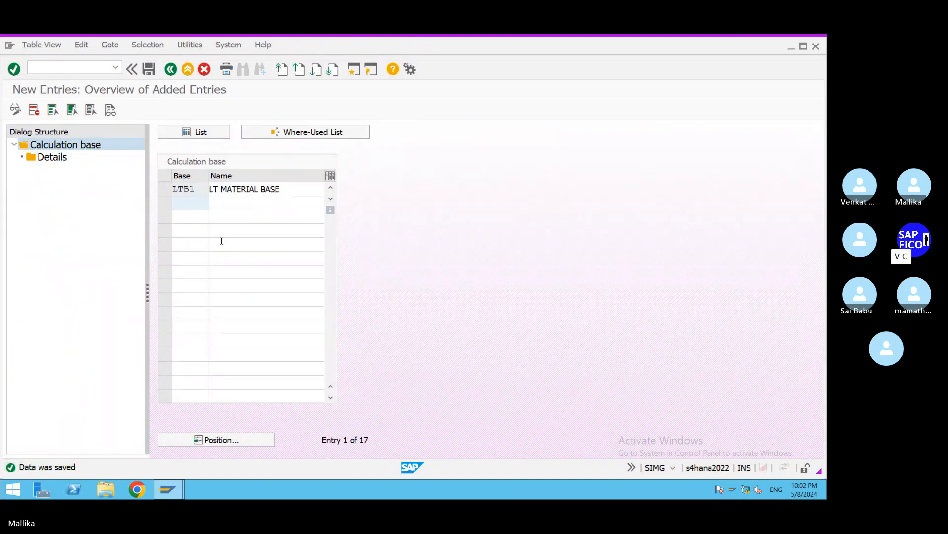
Toggle the calculation base view to display mode and back to change mode to list all bases
click(14, 109)
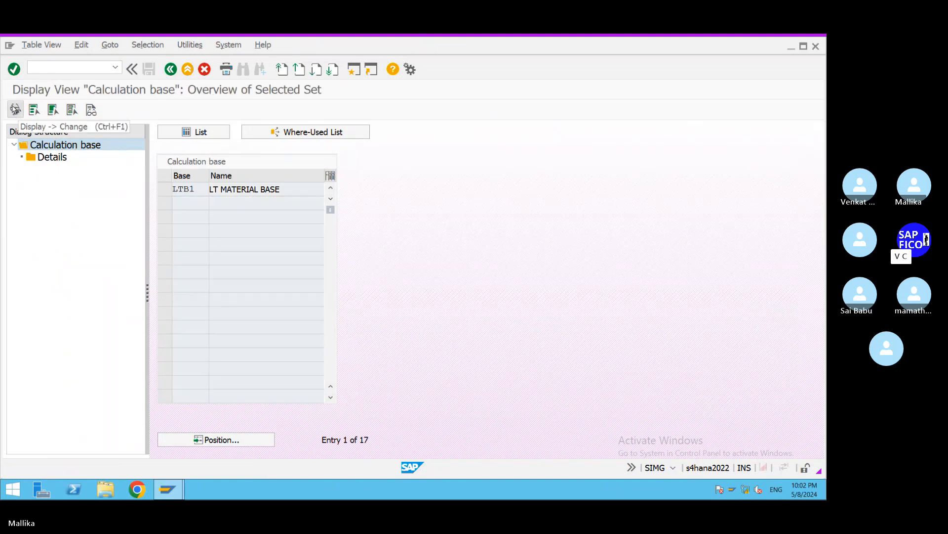
click(15, 110)
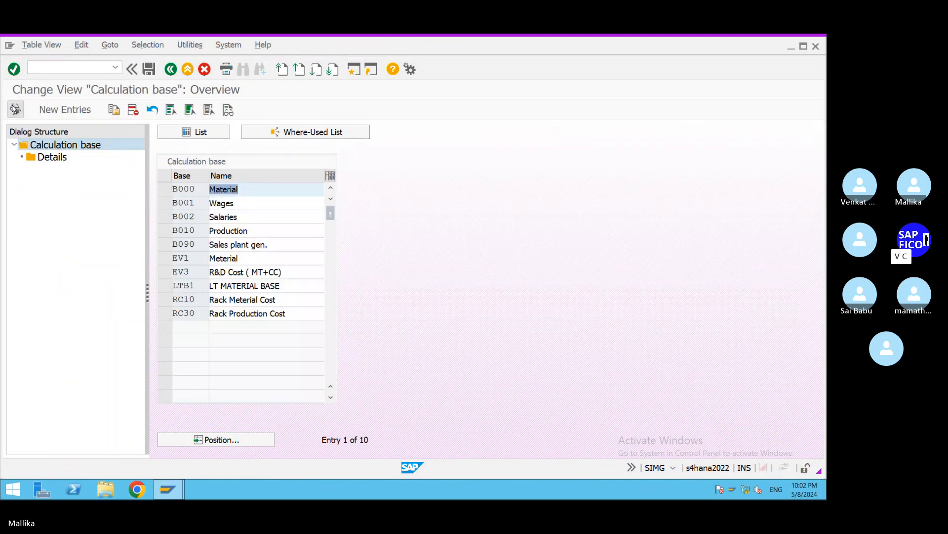
Create calculation base LTB2 named "LT PRODUCTION BASE" and save it
click(82, 110)
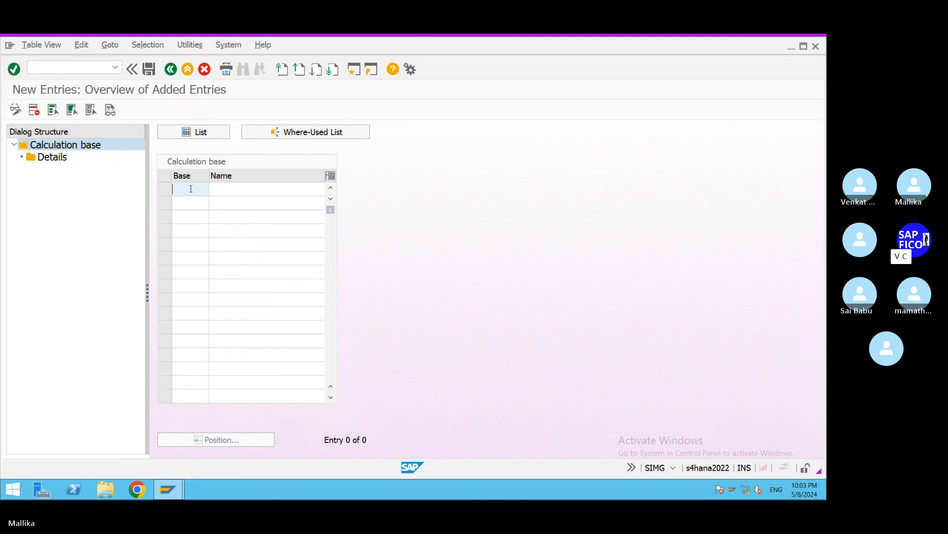
text(LTB2)
key(Tab)
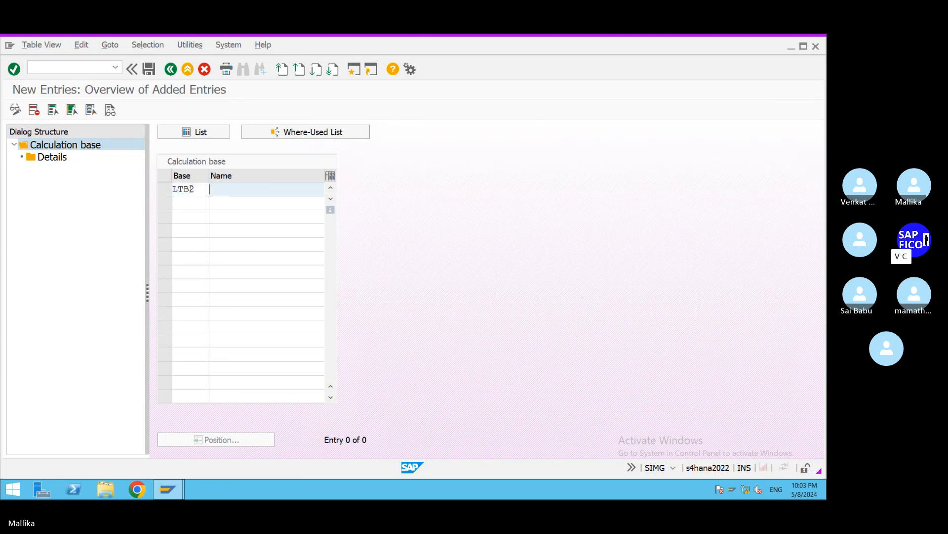
text(LT )
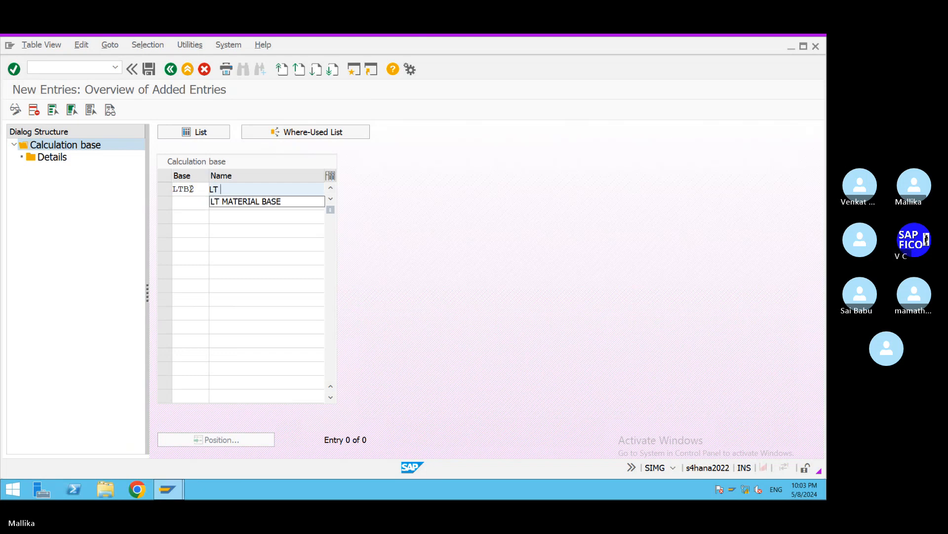
text(PRO)
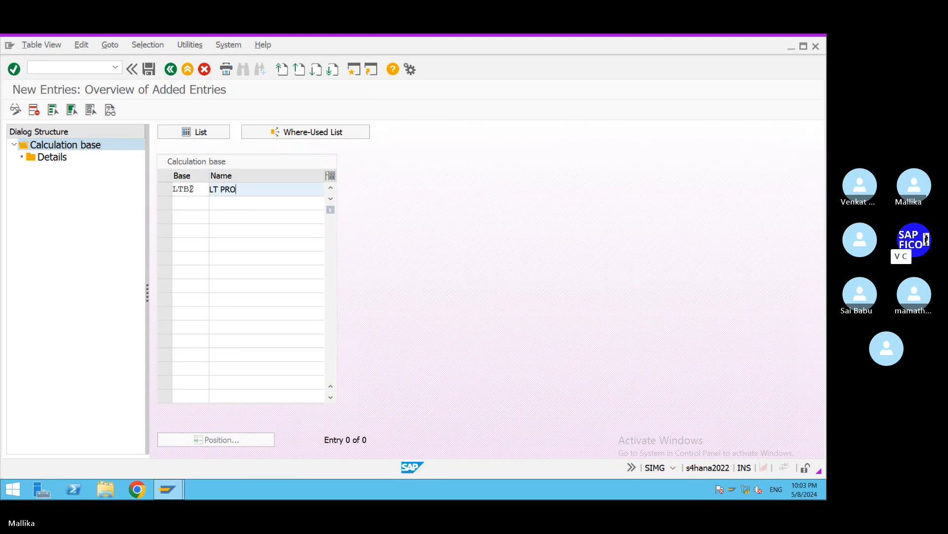
text(DUCTION)
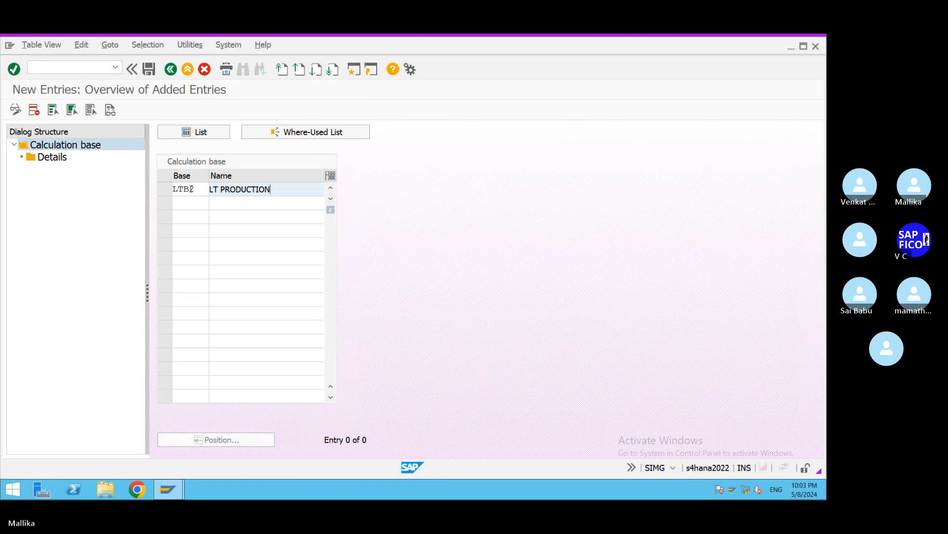
text( BASE)
key(Return)
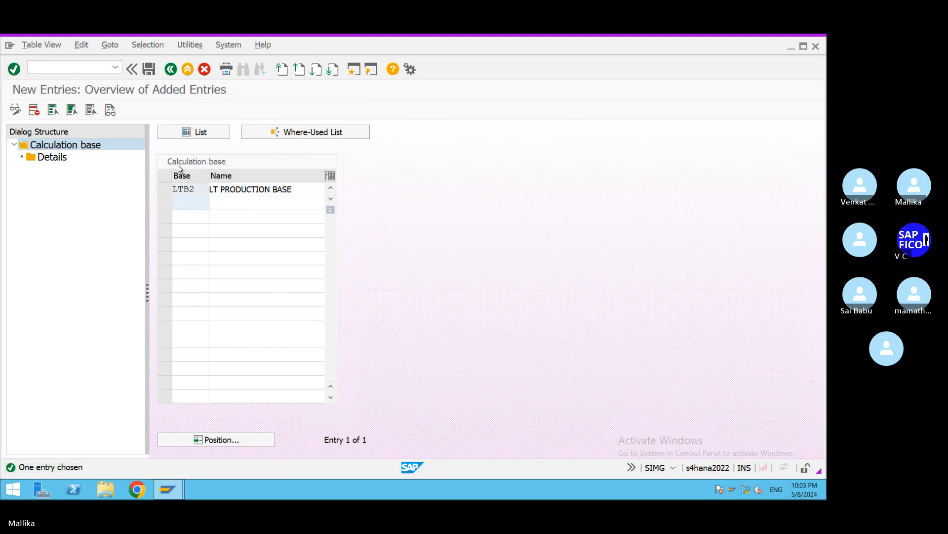
click(149, 71)
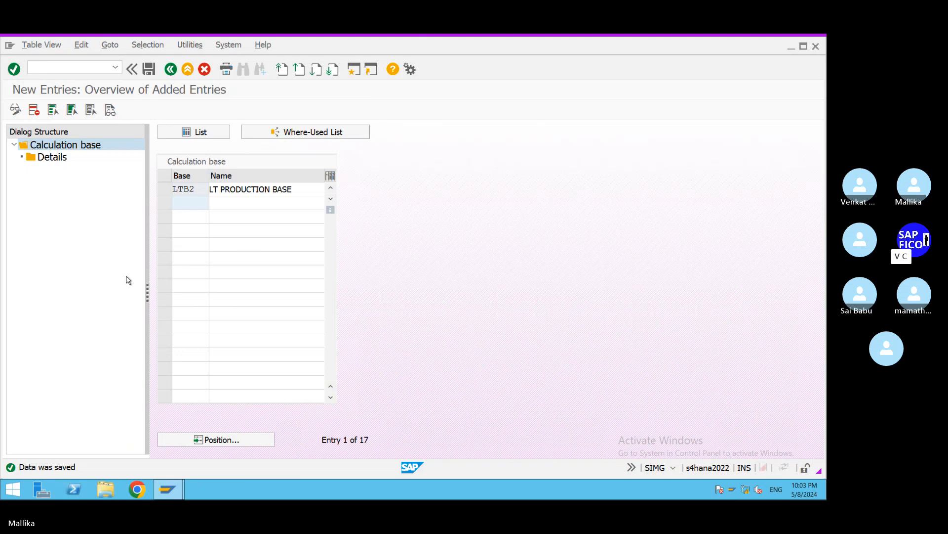
Open the details of calculation base LTB2 for controlling area MAL2 and start new entries
click(167, 188)
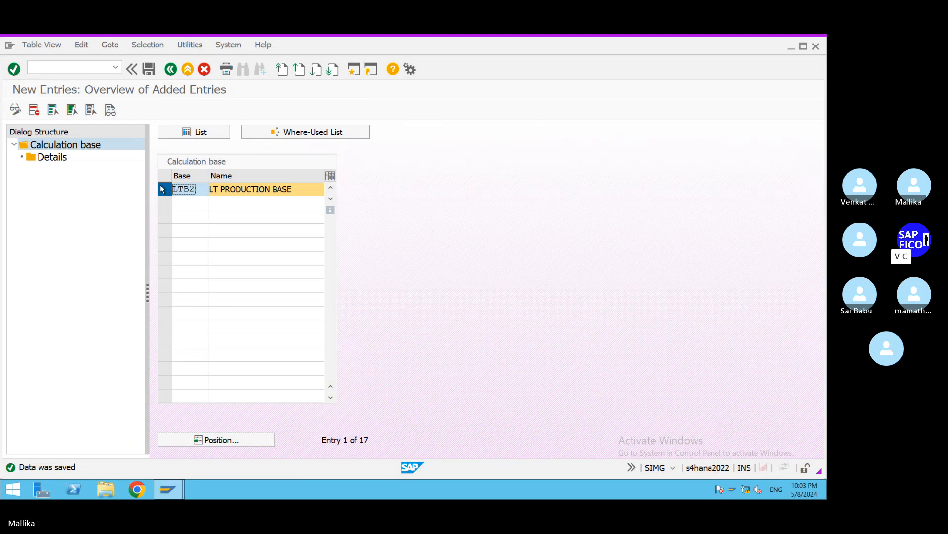
click(55, 158)
double_click(56, 158)
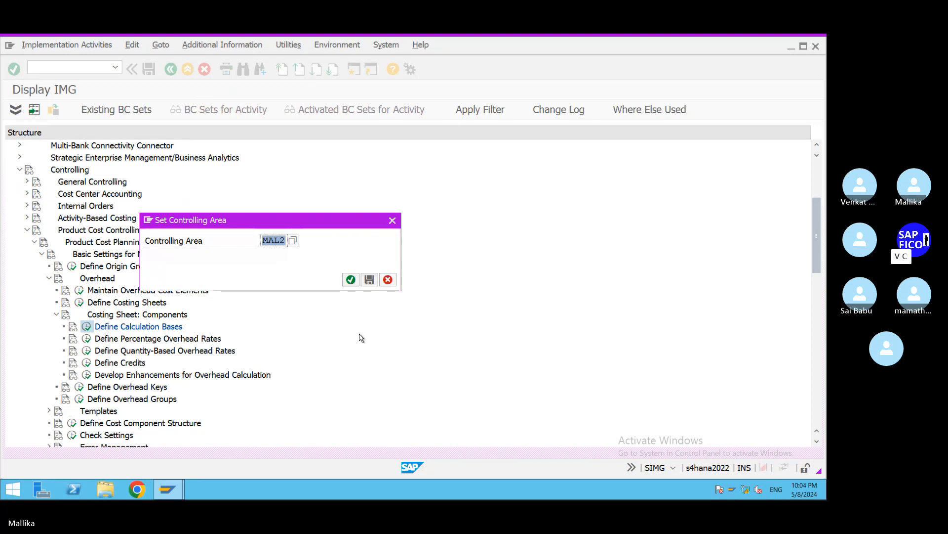
click(350, 280)
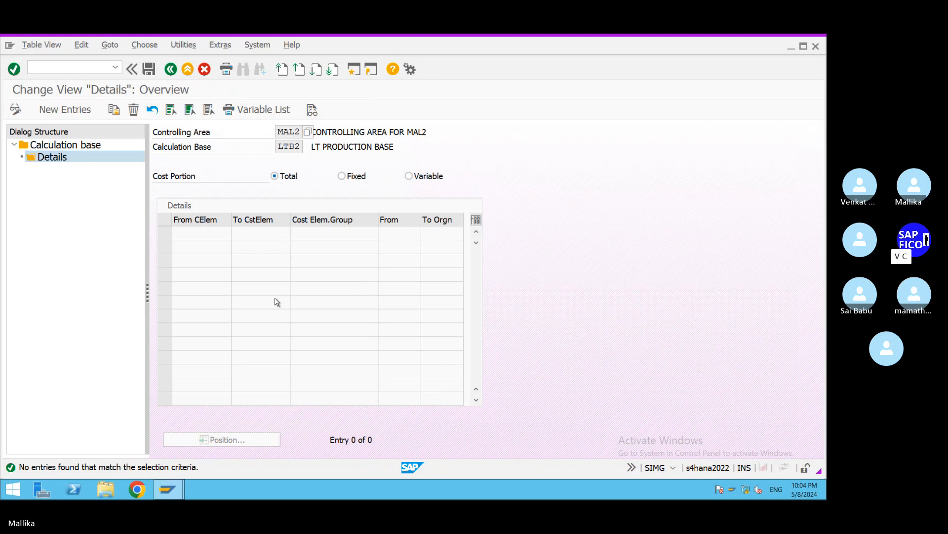
click(53, 109)
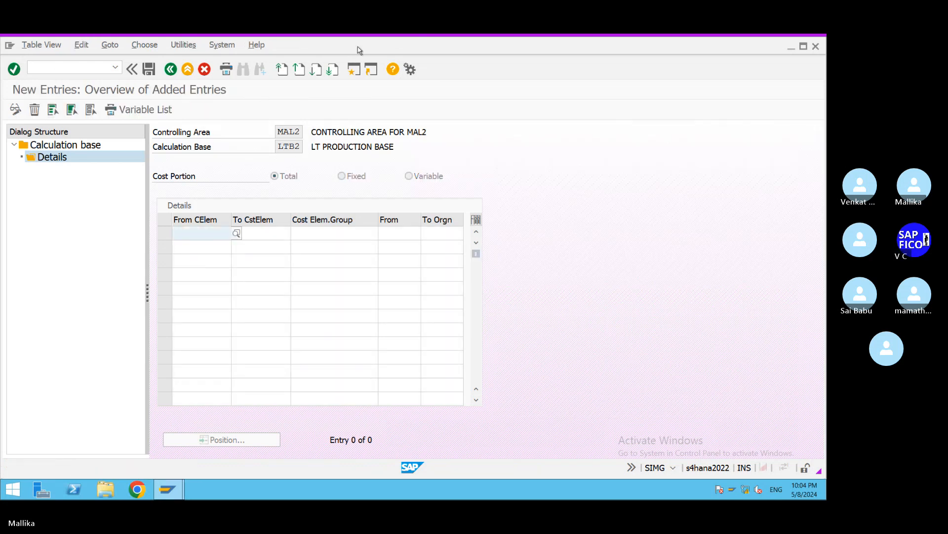
Look up the accounts in the SECONDARY COST ELEMENT group using transaction FS00 in a new session
click(351, 71)
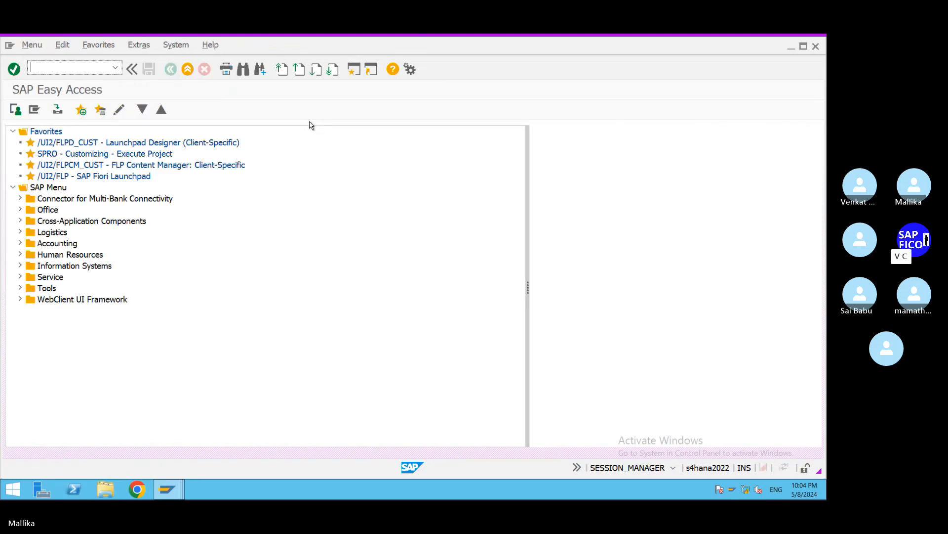
text(/NFS00)
key(Return)
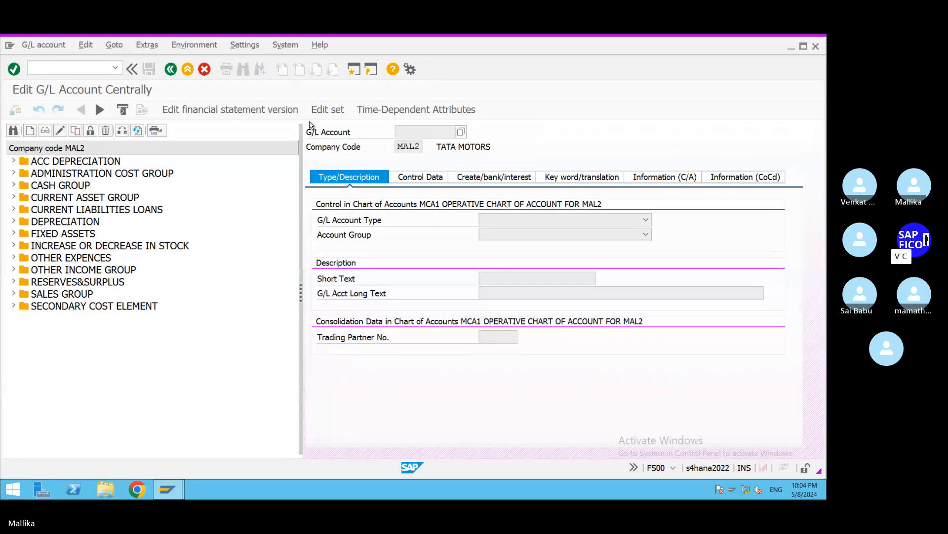
click(13, 308)
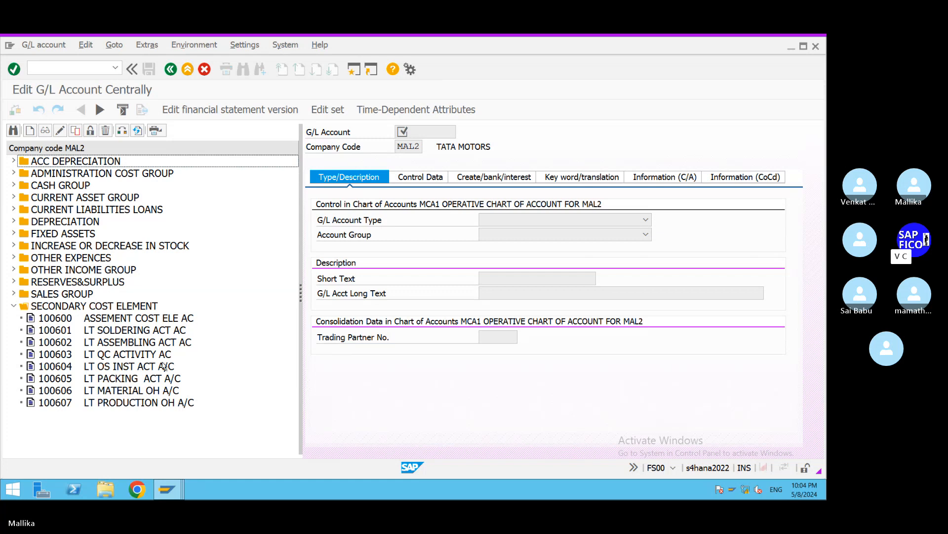
click(111, 330)
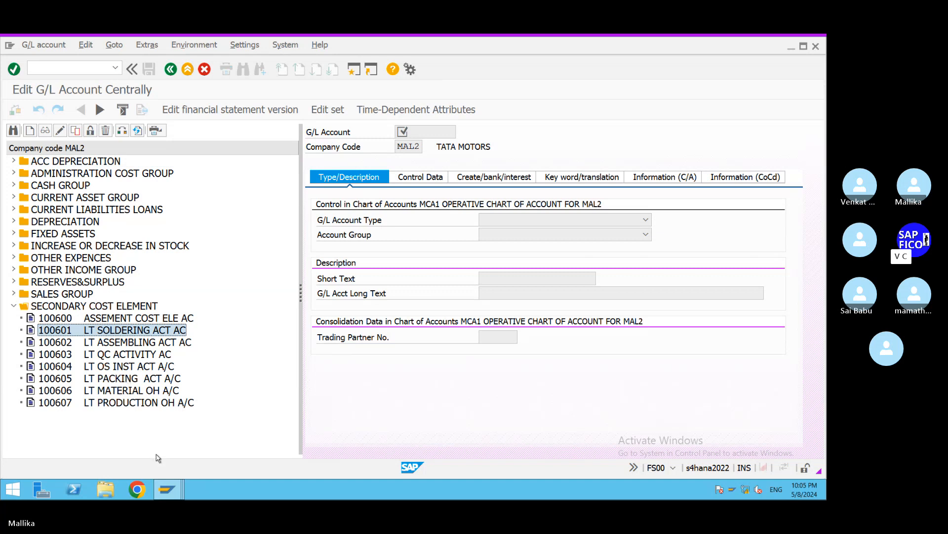
Back in the calculation base session, assign cost elements 100601 to 100605 to LTB2 and save the details
click(172, 497)
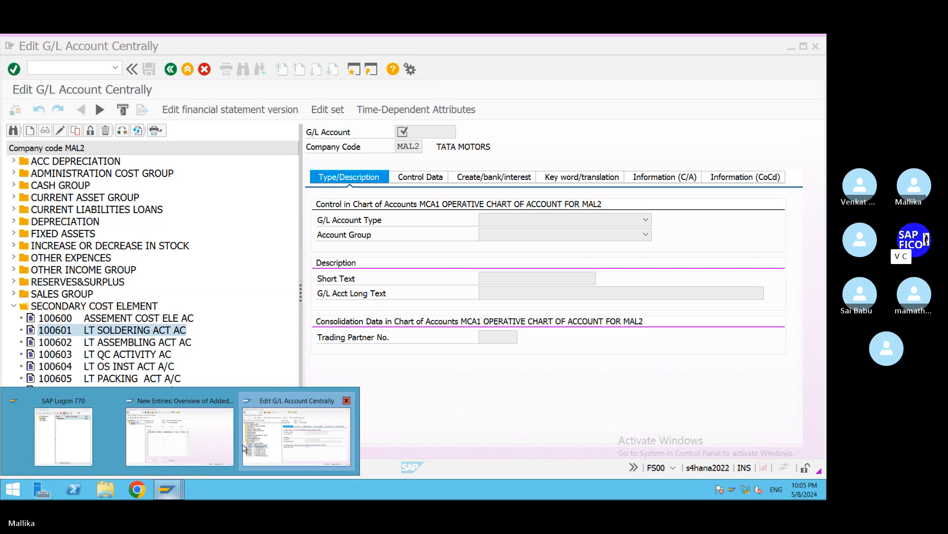
click(206, 443)
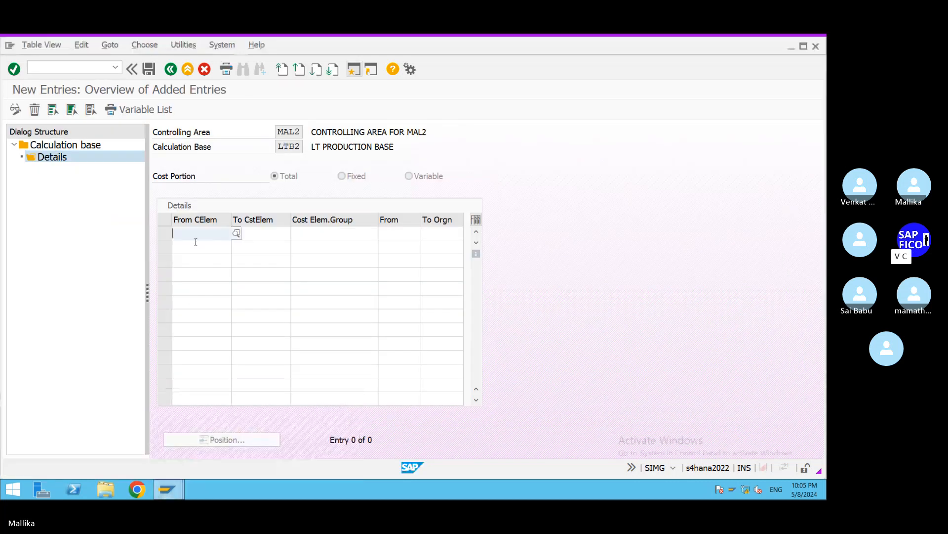
text(100)
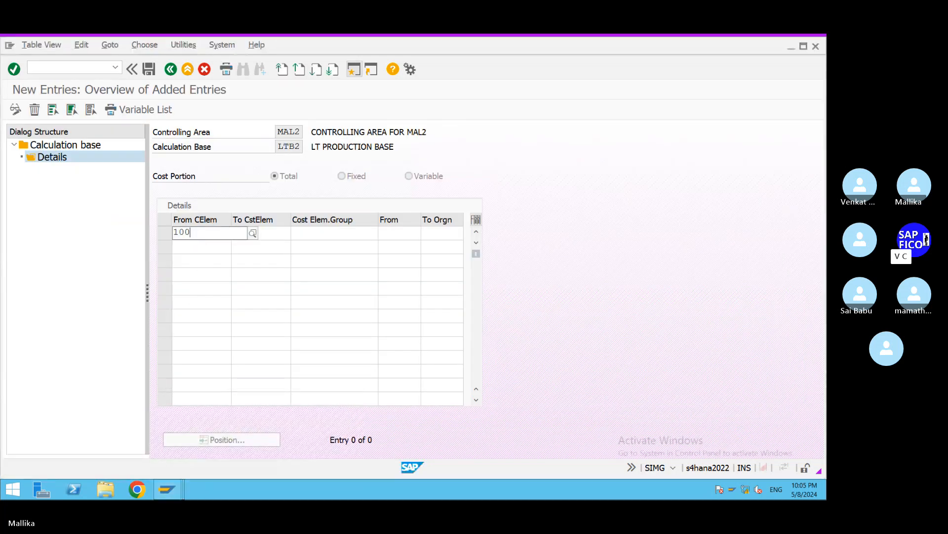
text(601)
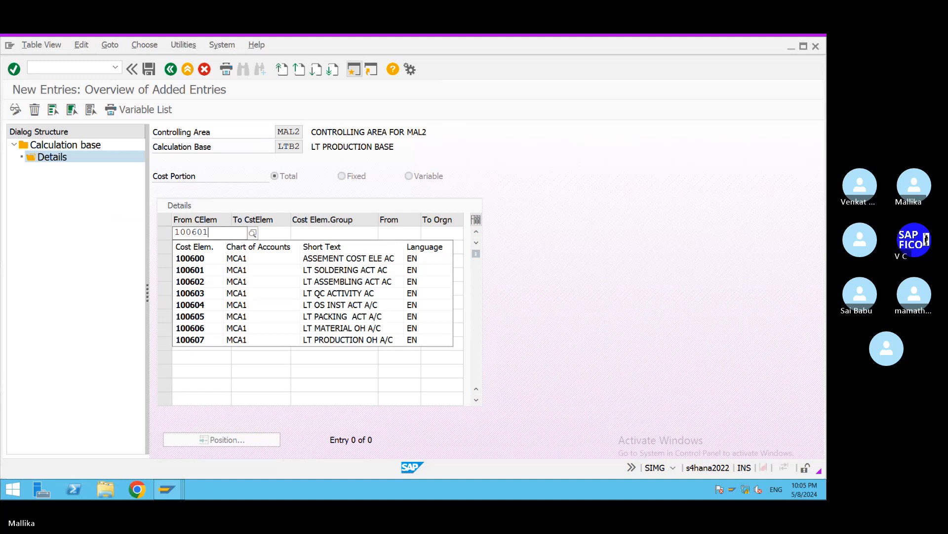
click(200, 258)
click(267, 232)
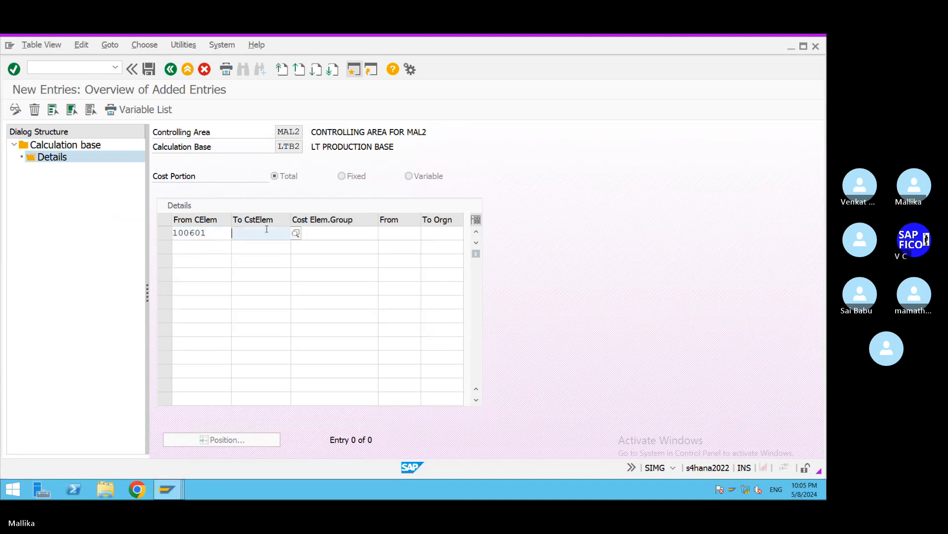
text(100605)
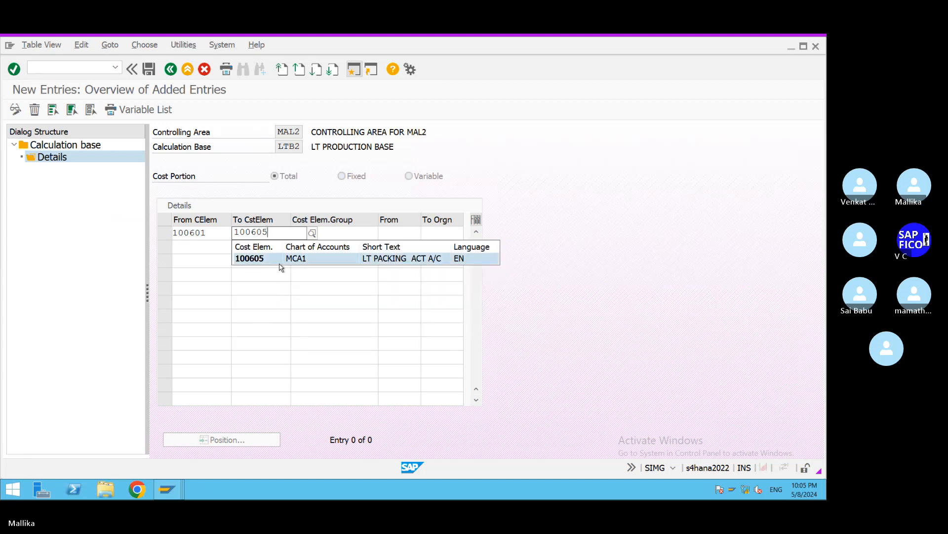
click(327, 257)
click(328, 233)
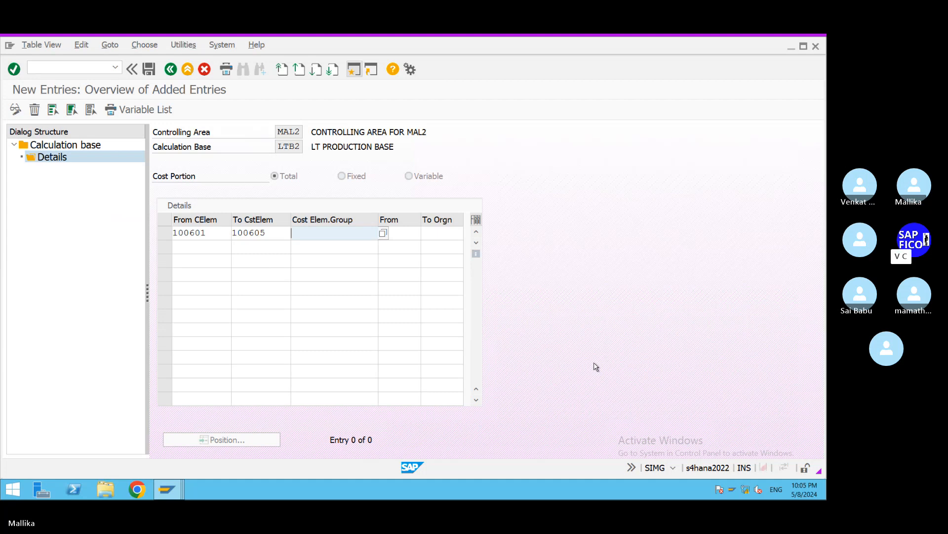
key(Return)
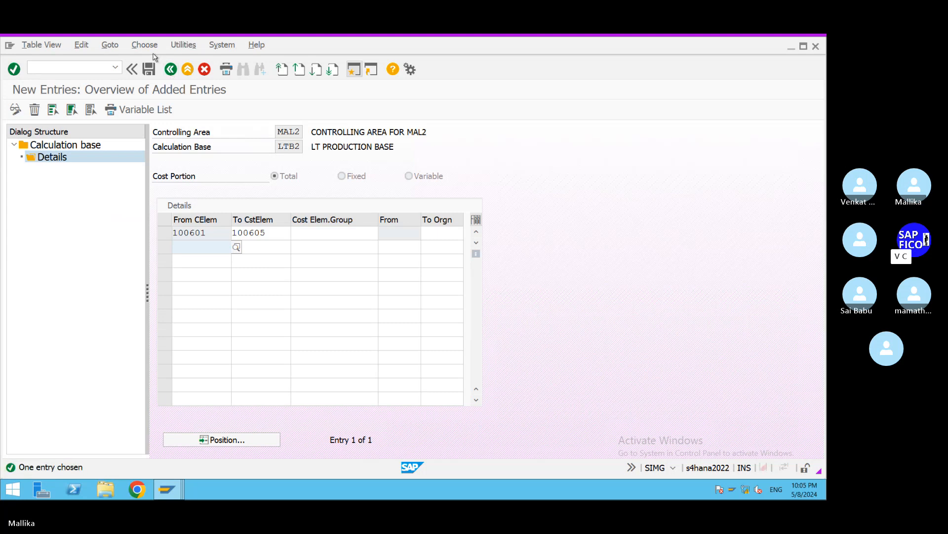
click(151, 70)
Switch to the Word notes and add the line "2.DEFINE PERCENTAGE OVERHEAD RATES" below the first configuration step
mouse_move(823, 497)
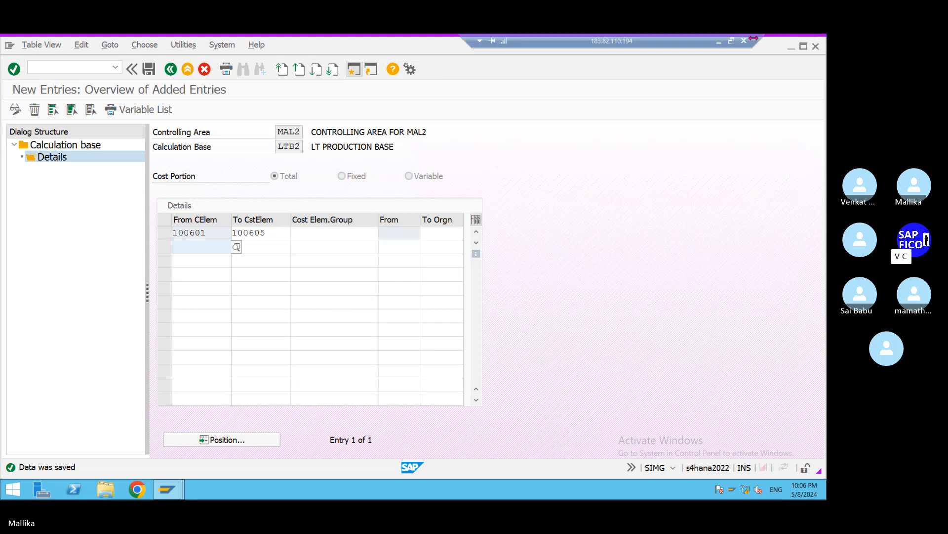
click(719, 41)
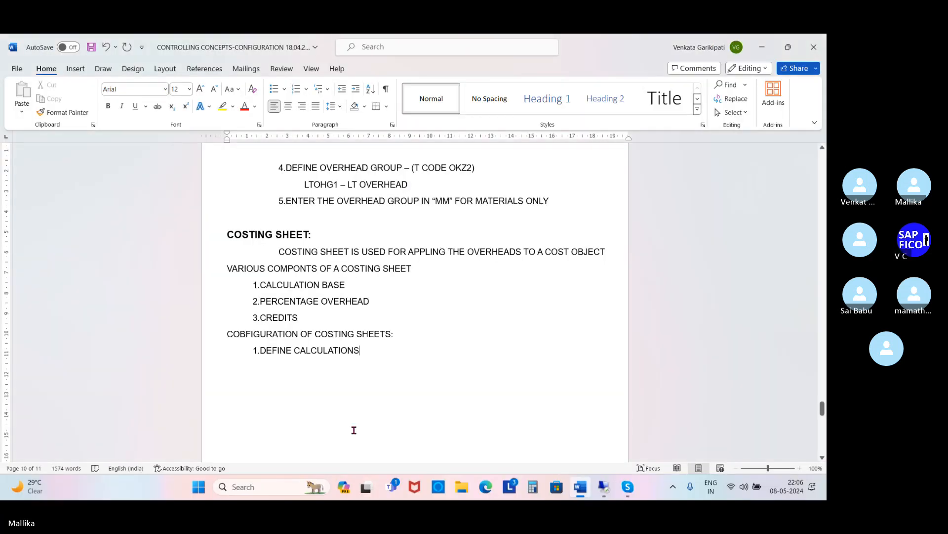
key(Return)
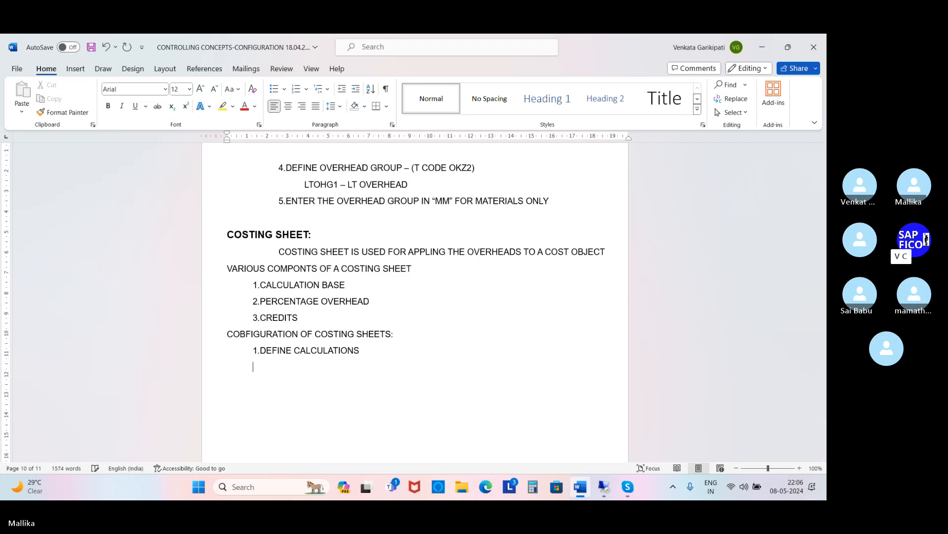
text(2.DEFINE)
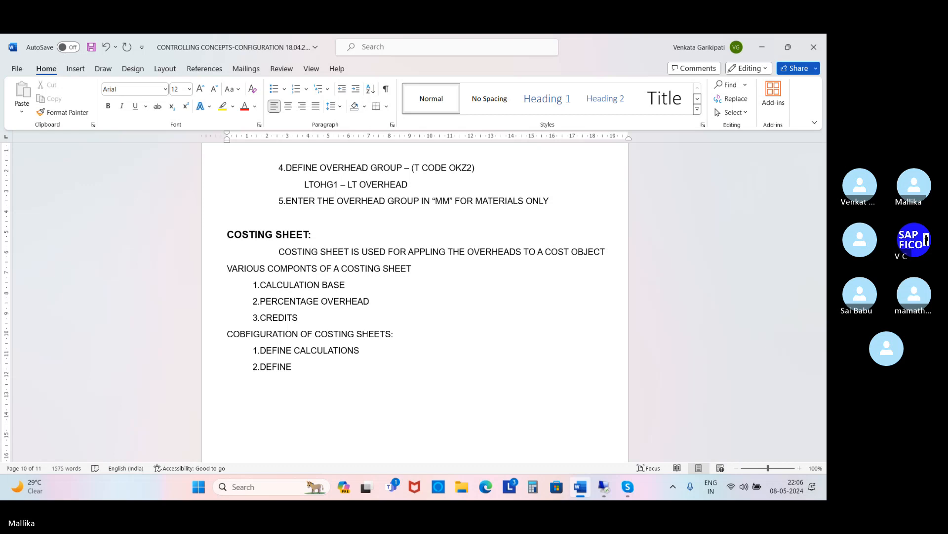
text( PERCENTAGE )
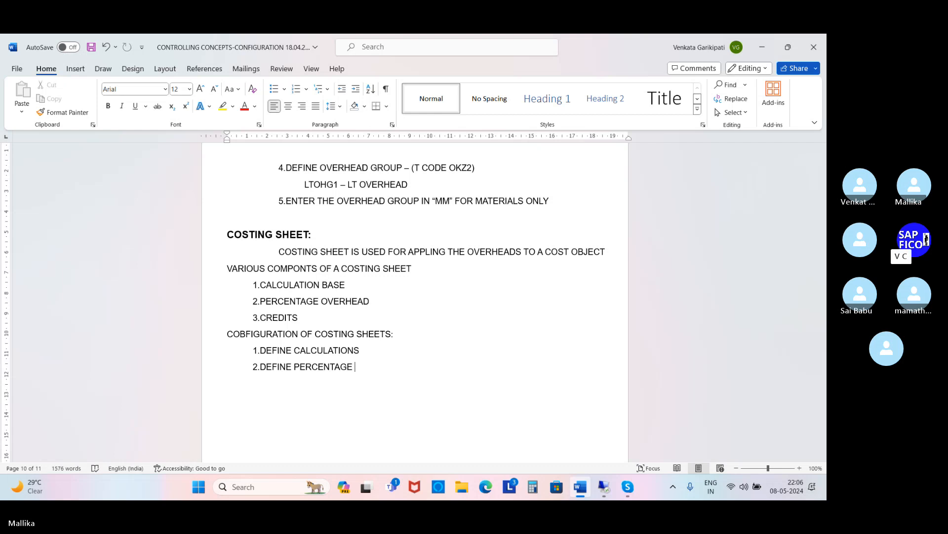
text(OVER)
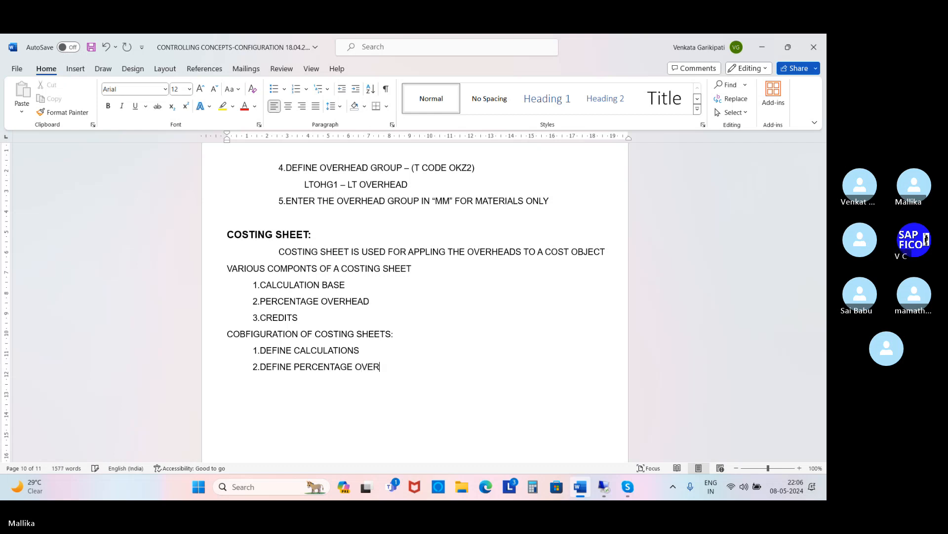
text(HEAD )
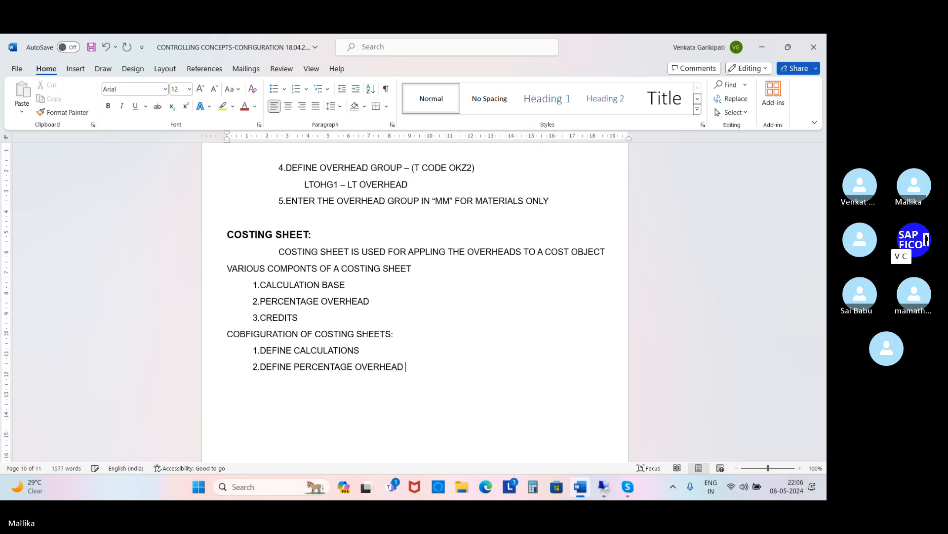
text(RATES)
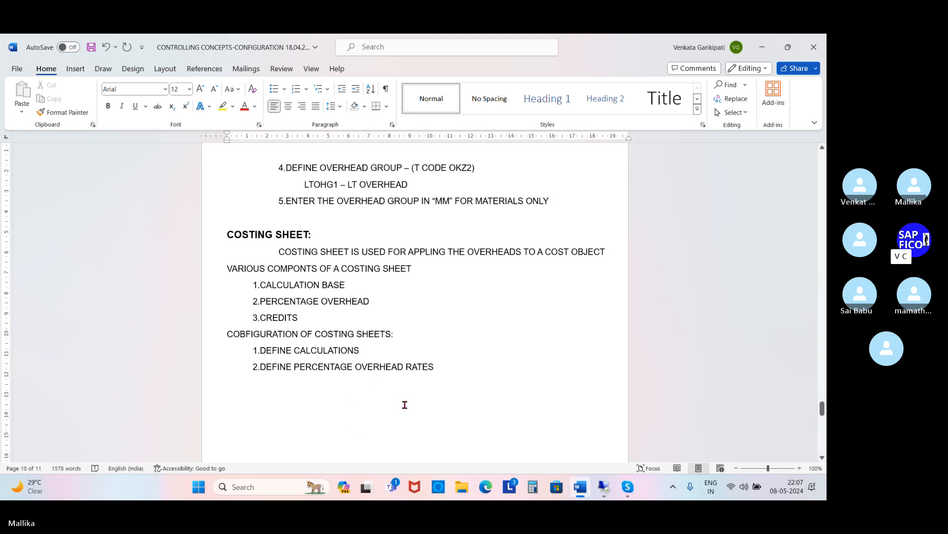
Switch back to SAP on the remote desktop and open the SAP Reference IMG through transaction SPRO
click(603, 487)
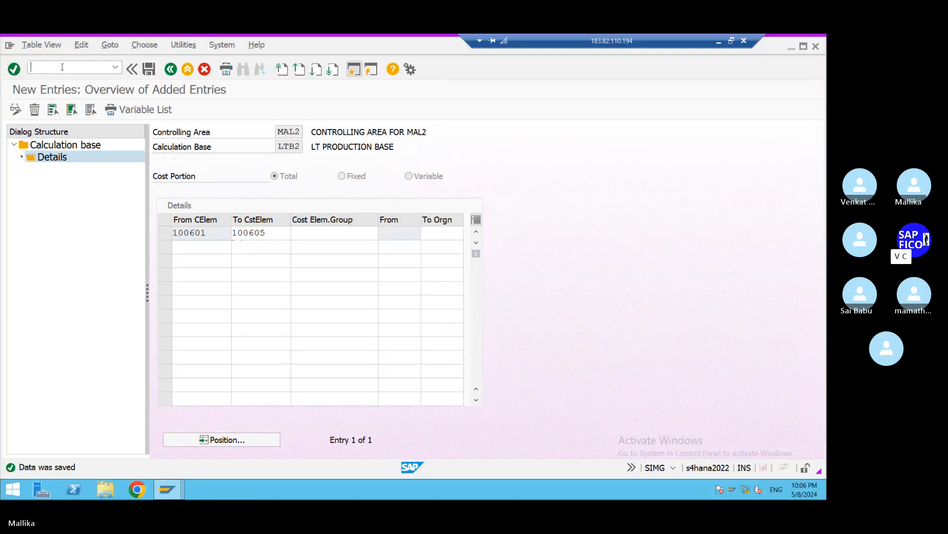
text(/NSPRO)
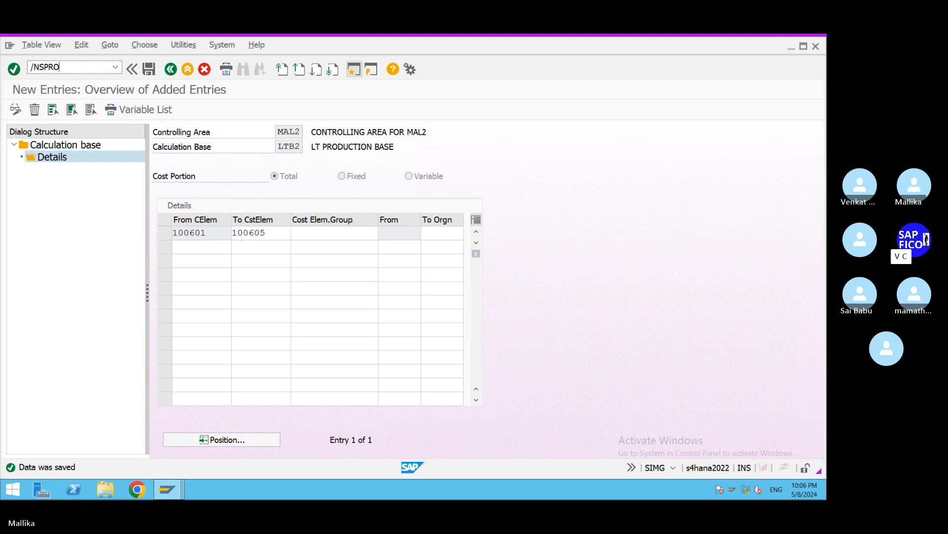
key(Return)
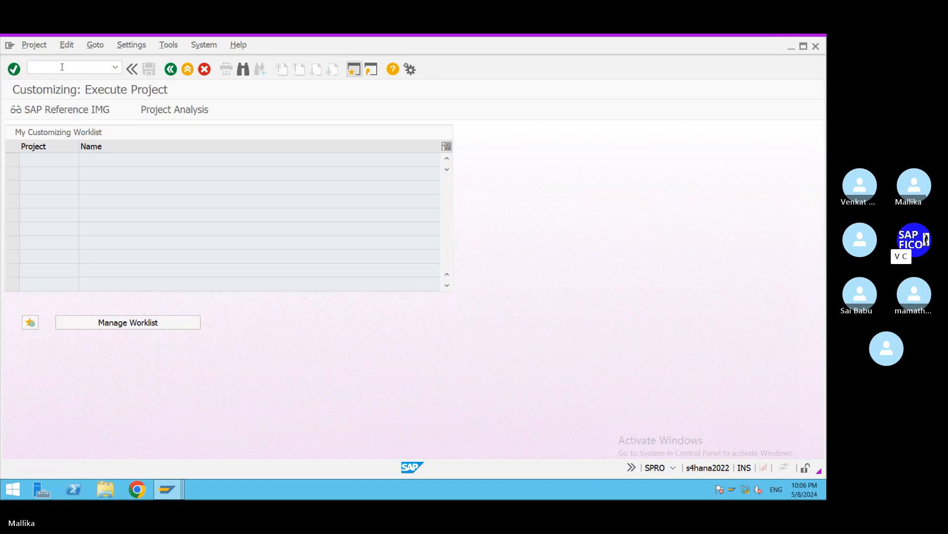
click(57, 110)
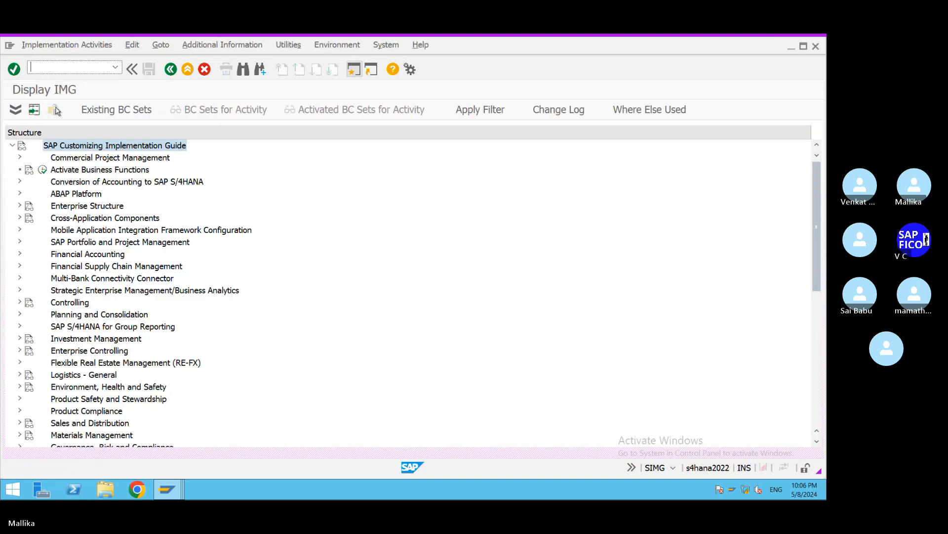
Open Define Percentage Overhead Rates under Controlling, Product Cost Controlling, Product Cost Planning, Basic Settings for Material Costing, Overhead, Costing Sheet: Components
click(20, 302)
scroll(20, 303, down, 5)
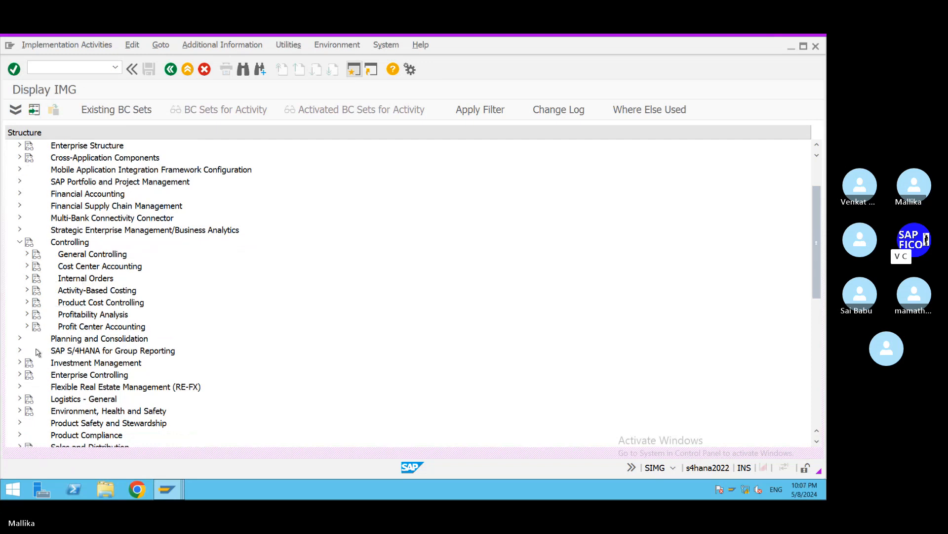
click(27, 302)
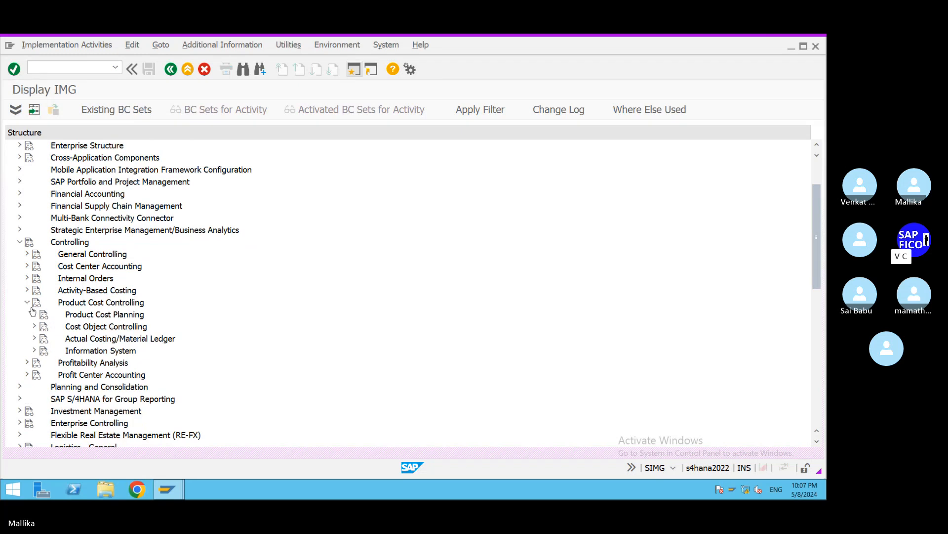
click(34, 314)
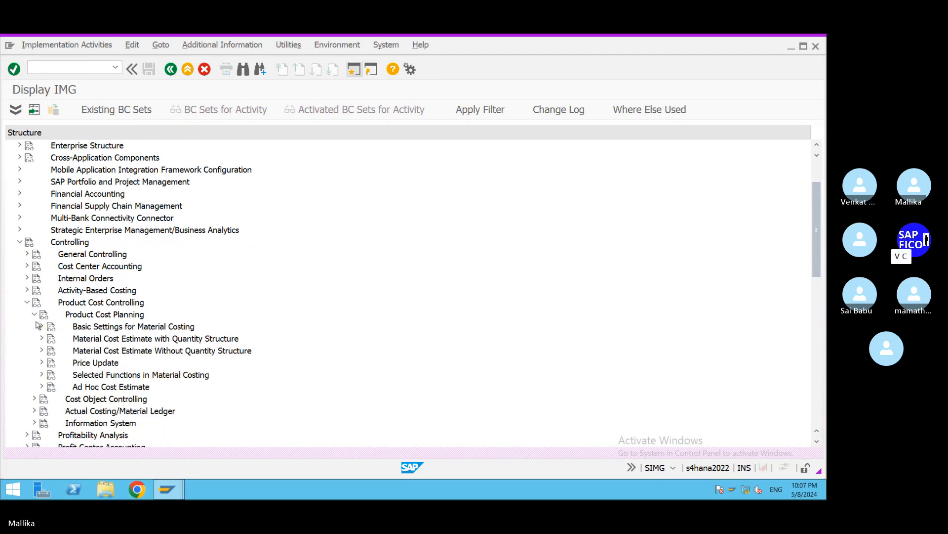
scroll(42, 317, down, 1)
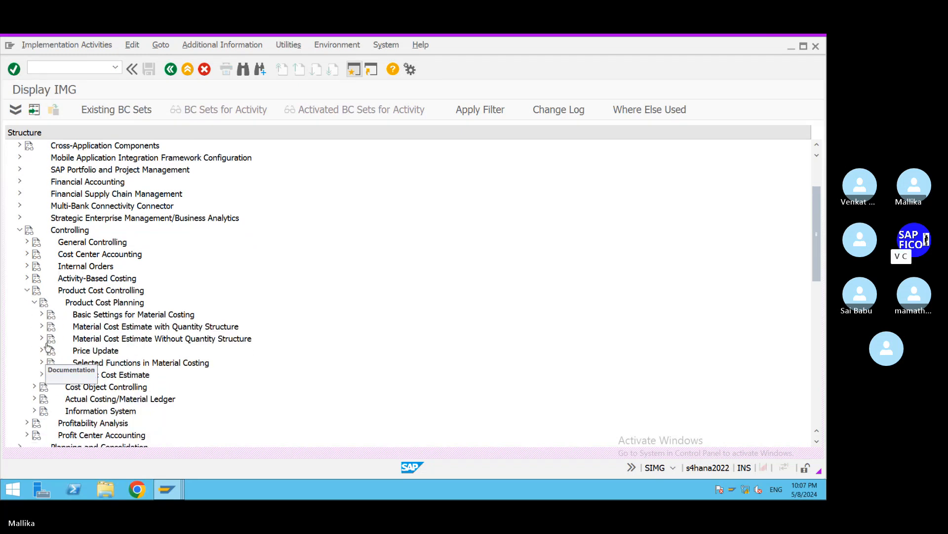
click(42, 315)
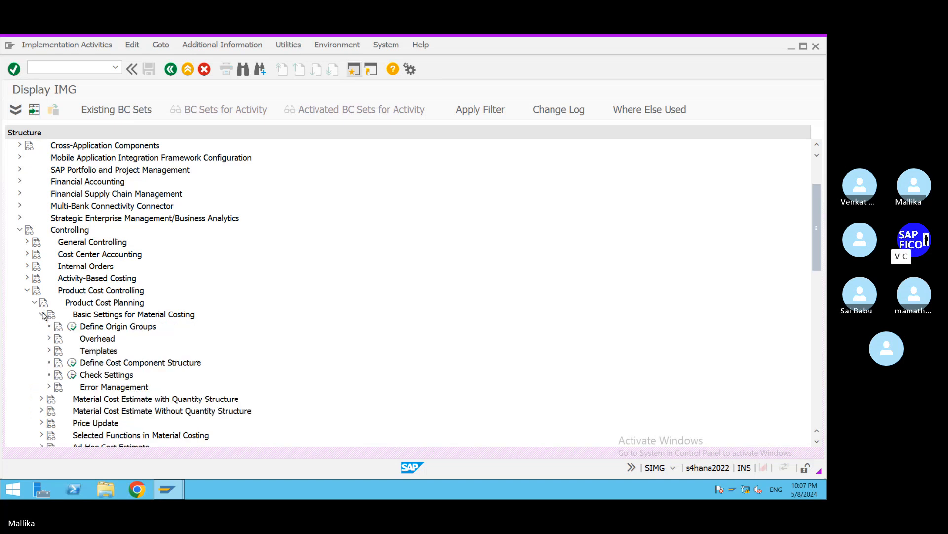
click(49, 339)
scroll(55, 351, down, 2)
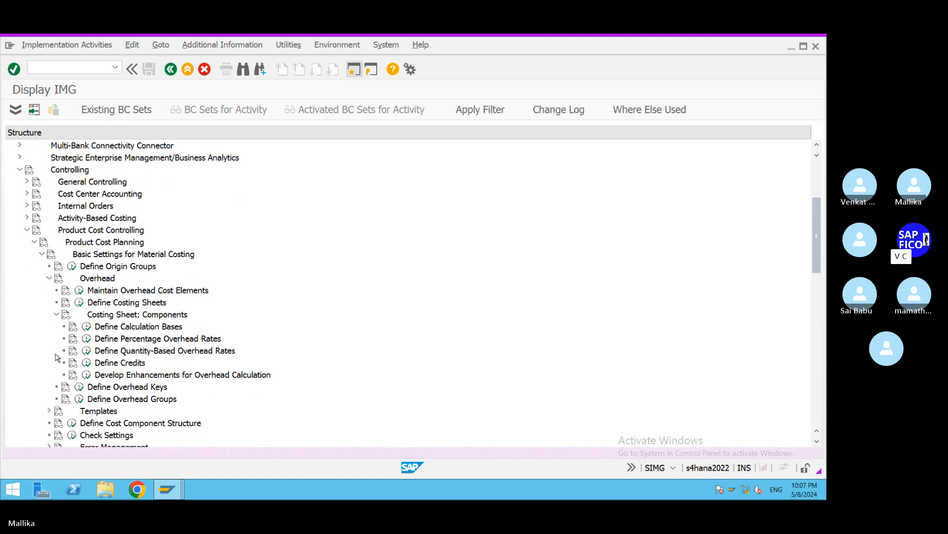
scroll(56, 356, down, 1)
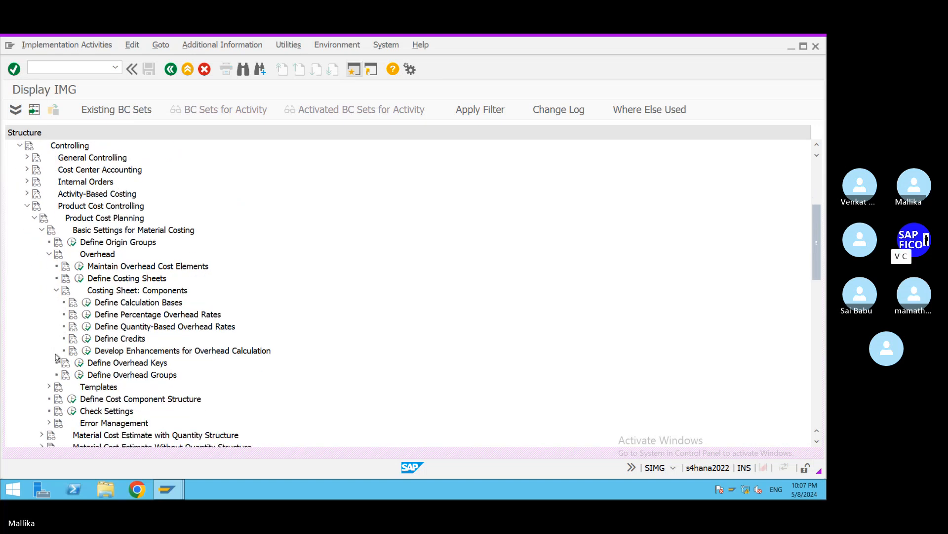
click(87, 315)
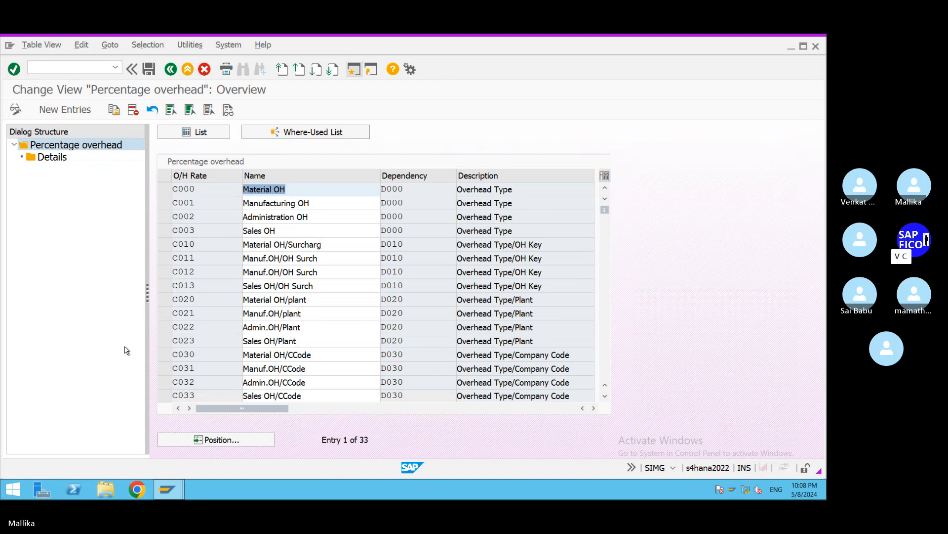
Create overhead rate LTR1 named "LT MATERIAL OVERHEAD" with dependency D010 (Overhead Type/OH Key) and save it in the CREATION OF CALCULATION BASES request
click(53, 109)
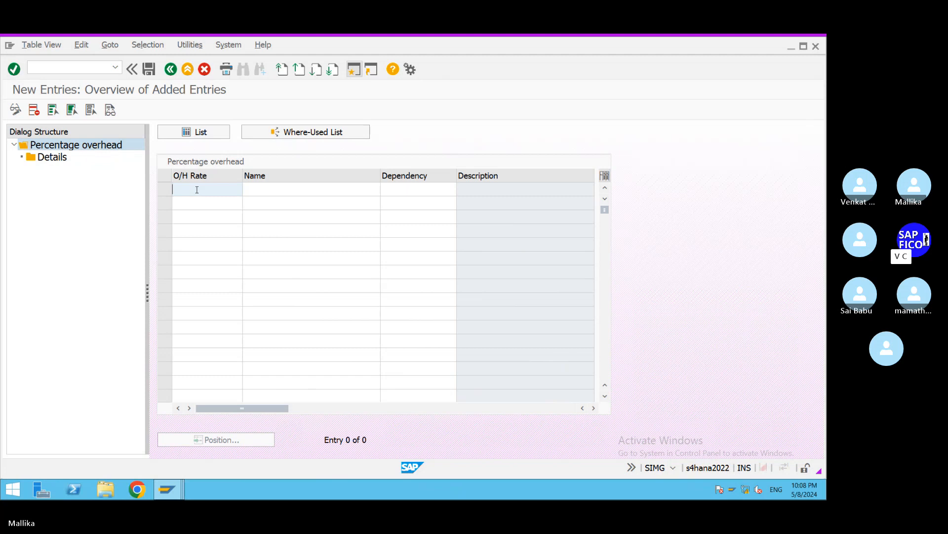
text(LTR1)
click(260, 187)
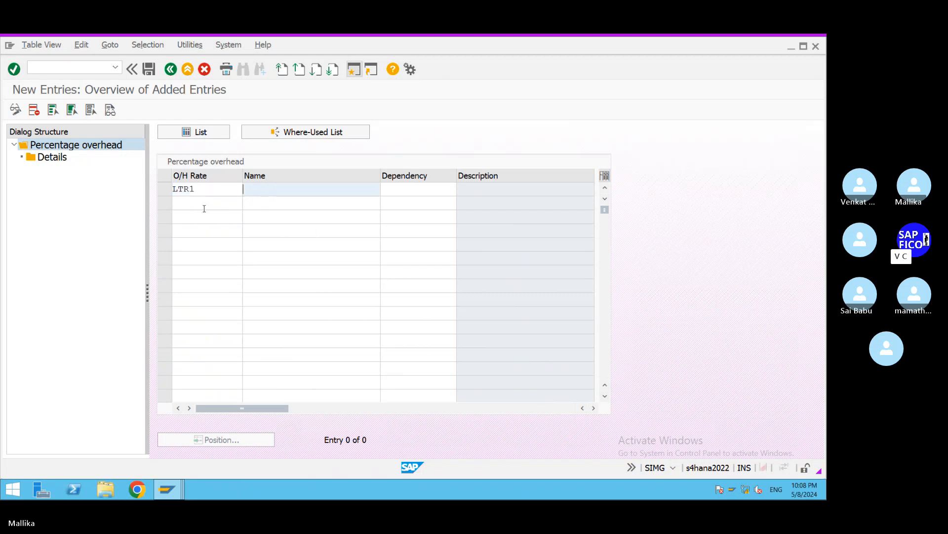
text(LT MATERIAL OVERHEAD)
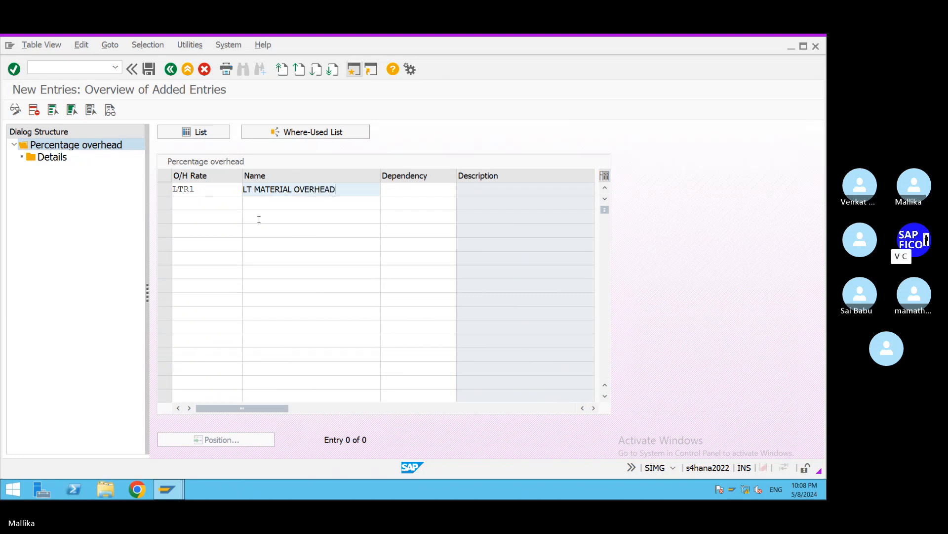
click(404, 193)
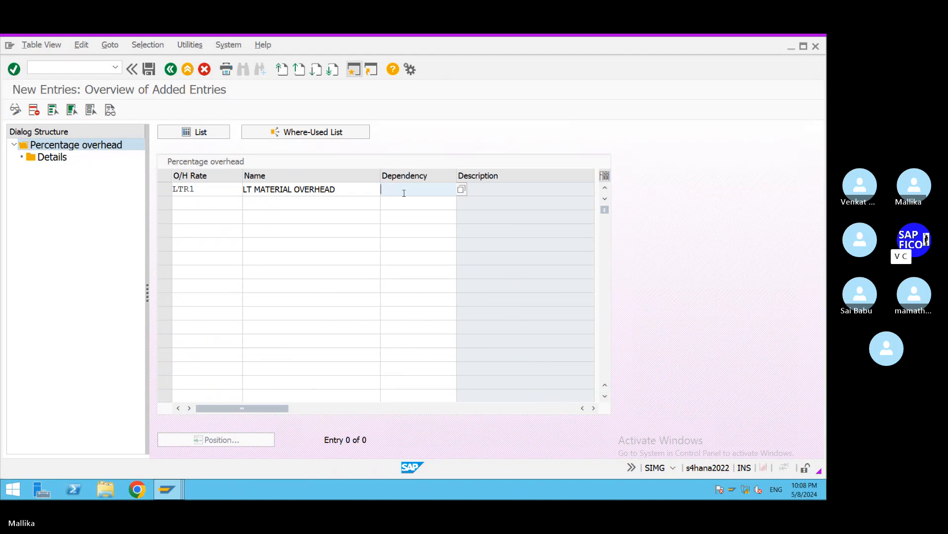
click(460, 192)
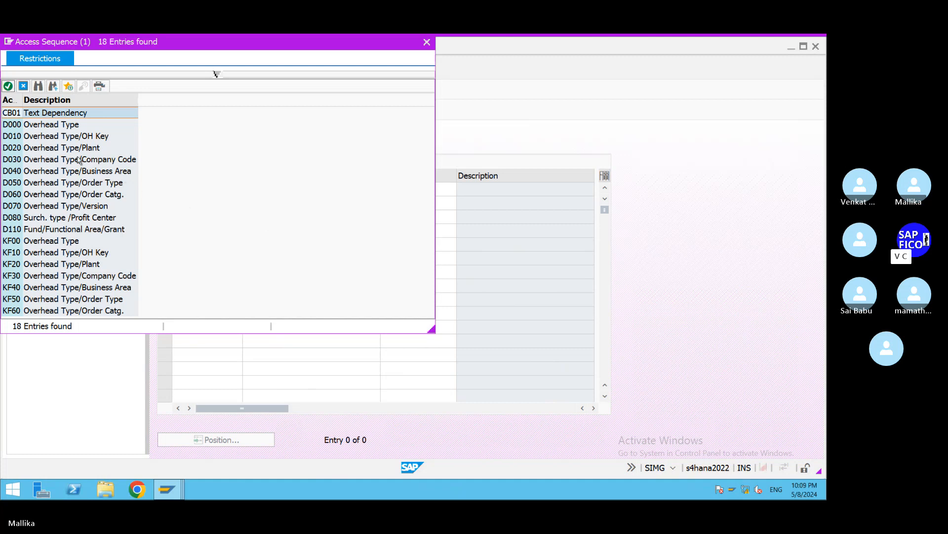
double_click(57, 141)
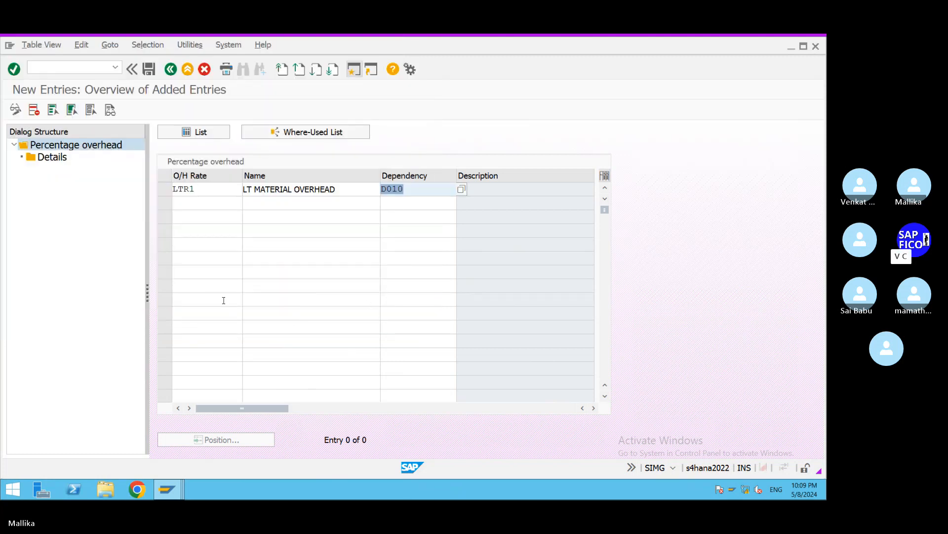
key(Return)
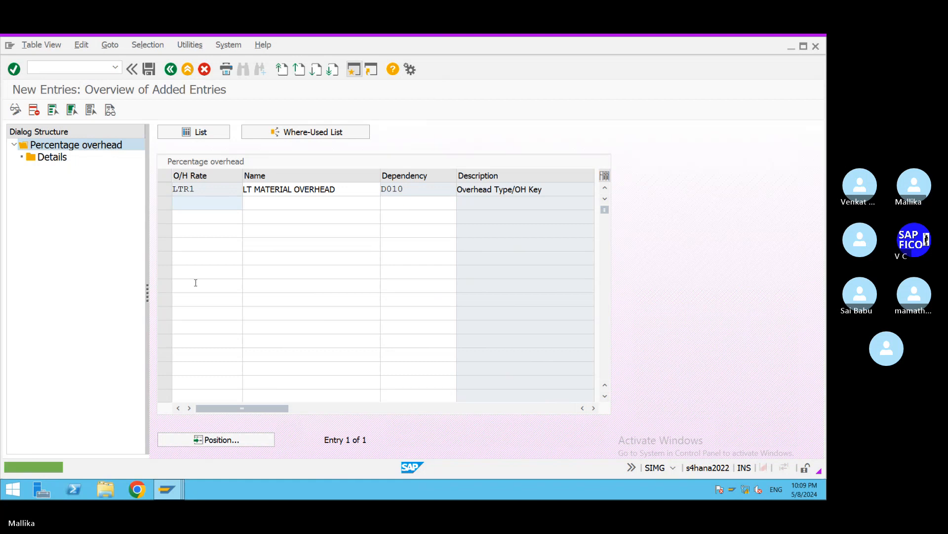
click(149, 69)
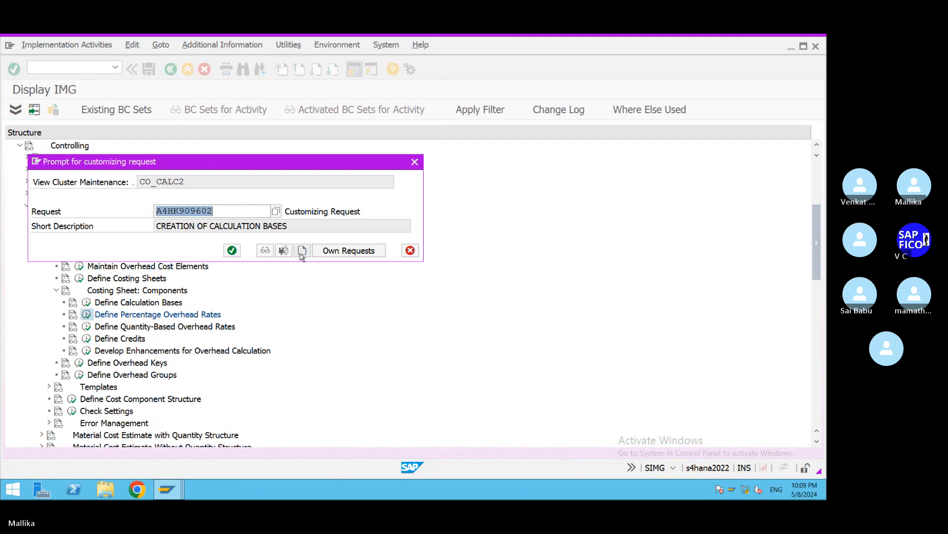
click(231, 251)
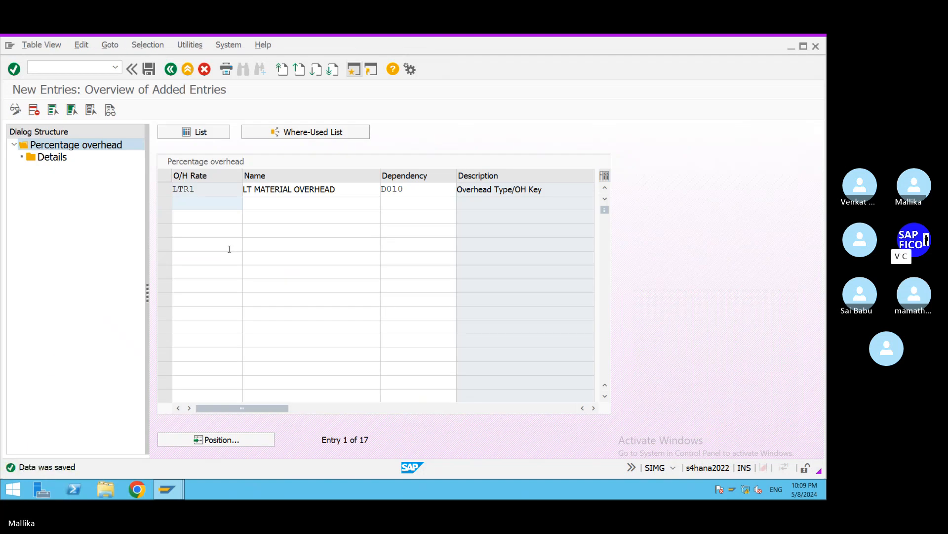
In the details of overhead rate LTR1, add an entry valid from 01.01.2024 to 31.12.9999 for controlling area MAL2
click(165, 189)
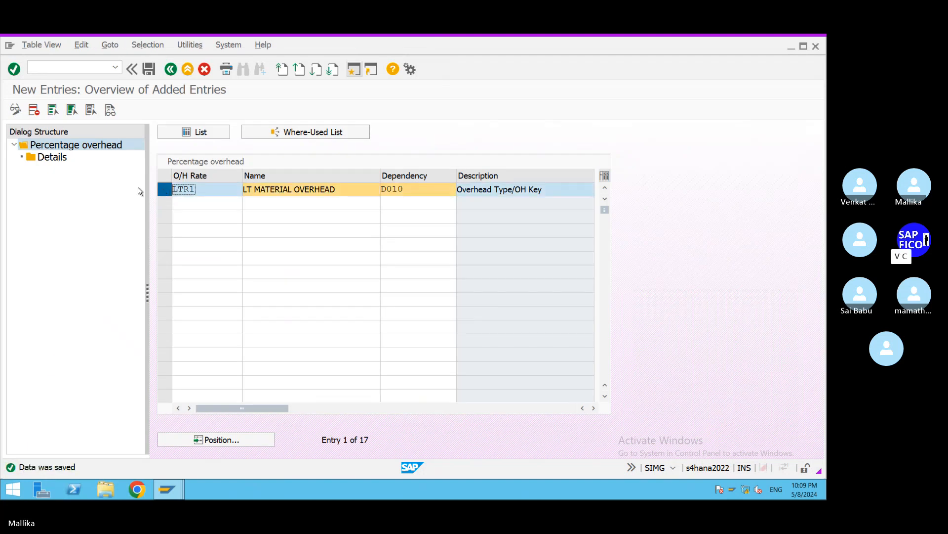
double_click(44, 156)
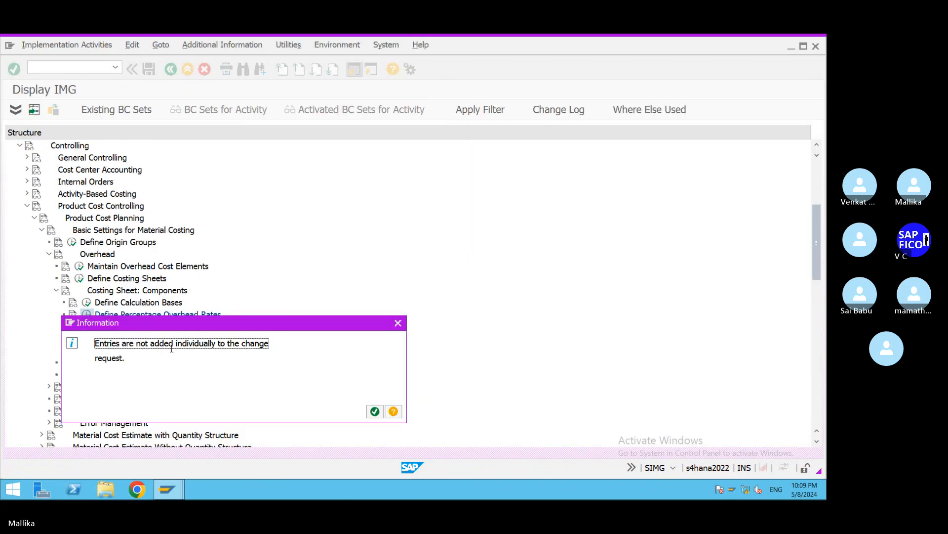
click(375, 413)
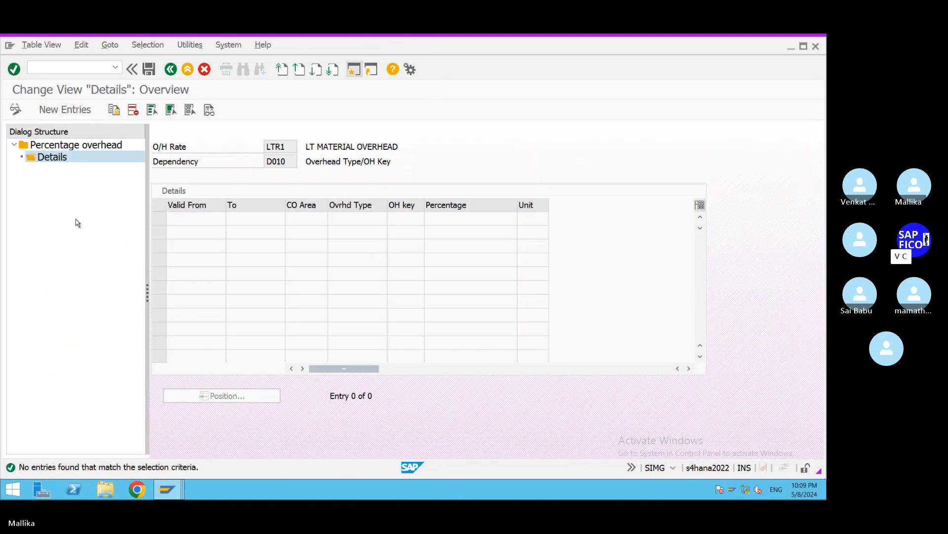
click(74, 110)
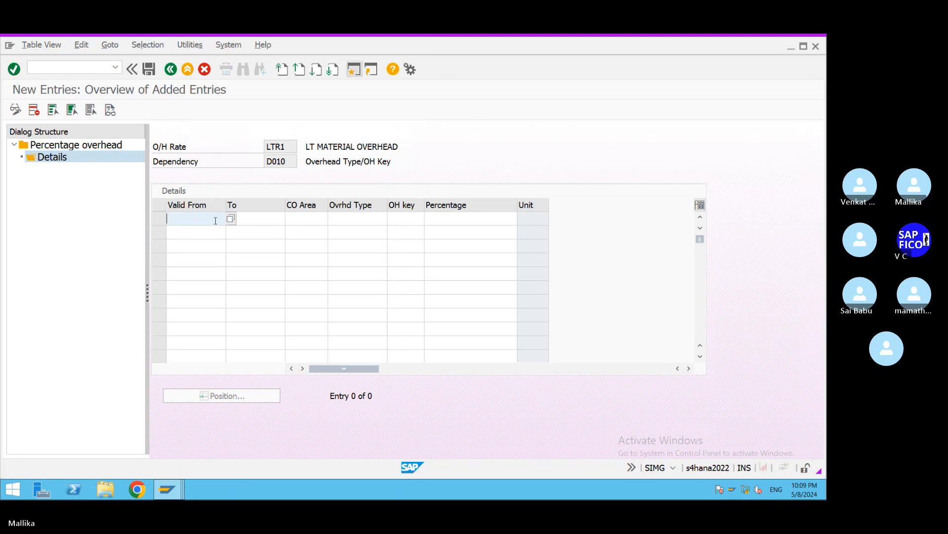
text(01.01.2024)
click(252, 221)
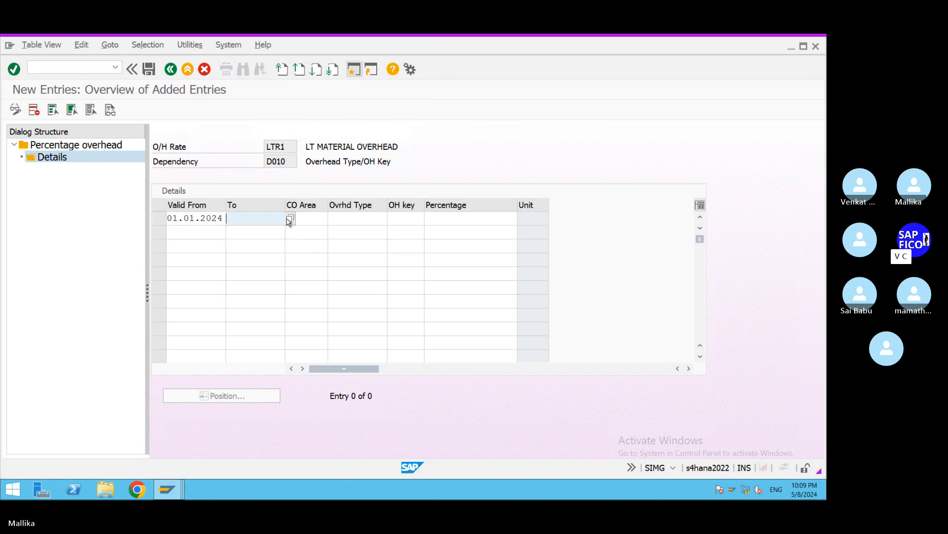
text(31.12.9999)
key(Tab)
text(MAL2)
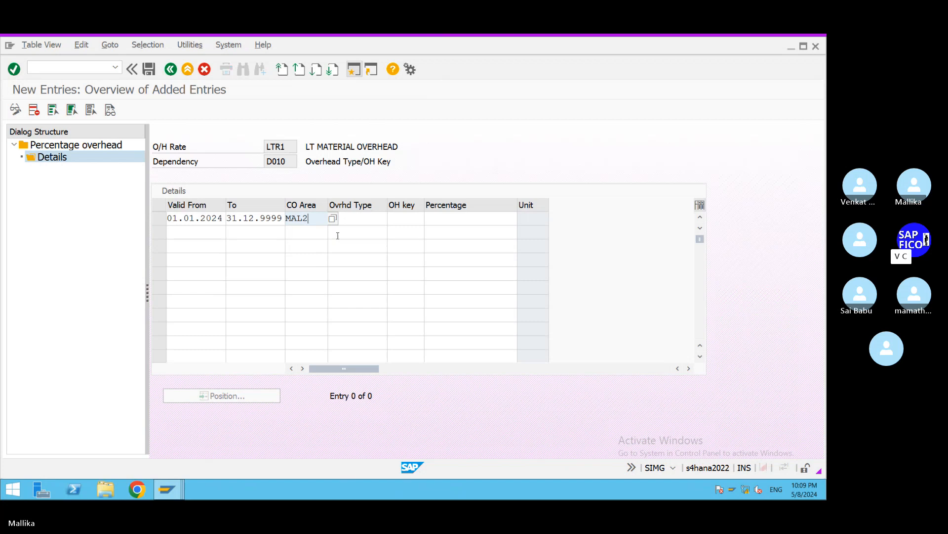
Set the LTR1 detail entry to overhead type 2 (Planned overhead rate), overhead key LTOH1 and 4 percent
click(348, 218)
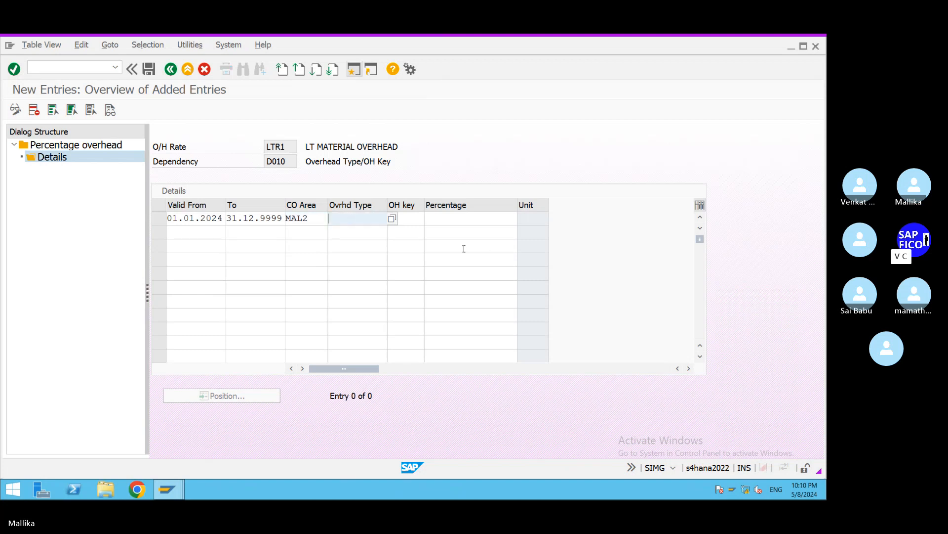
click(393, 219)
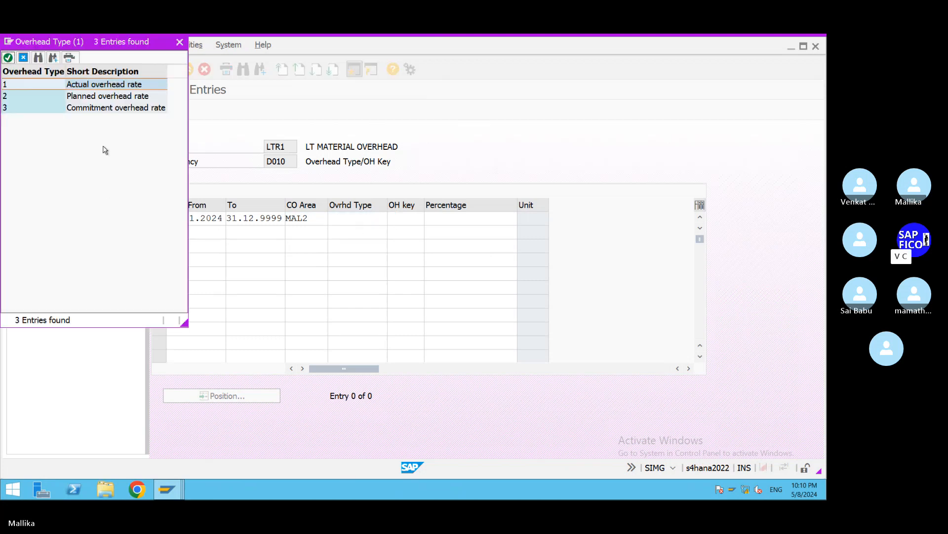
double_click(146, 100)
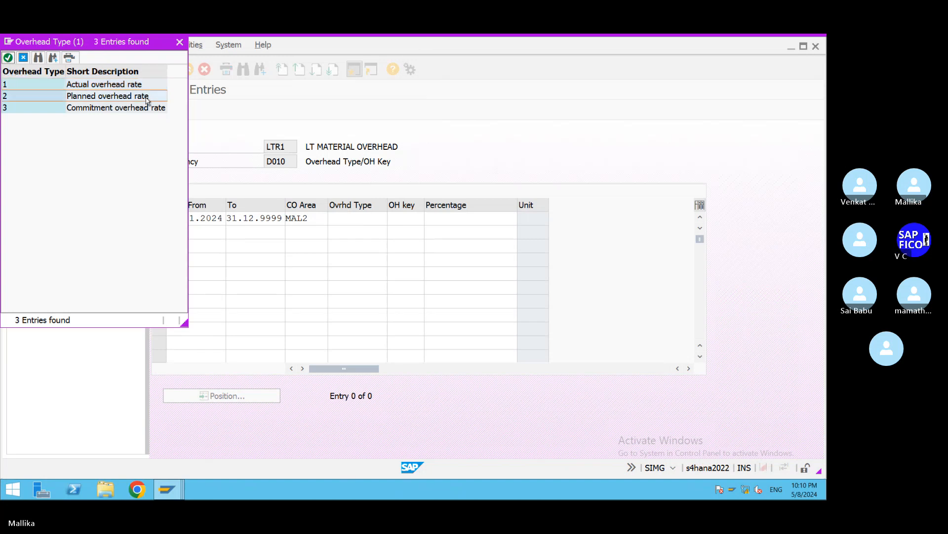
click(413, 218)
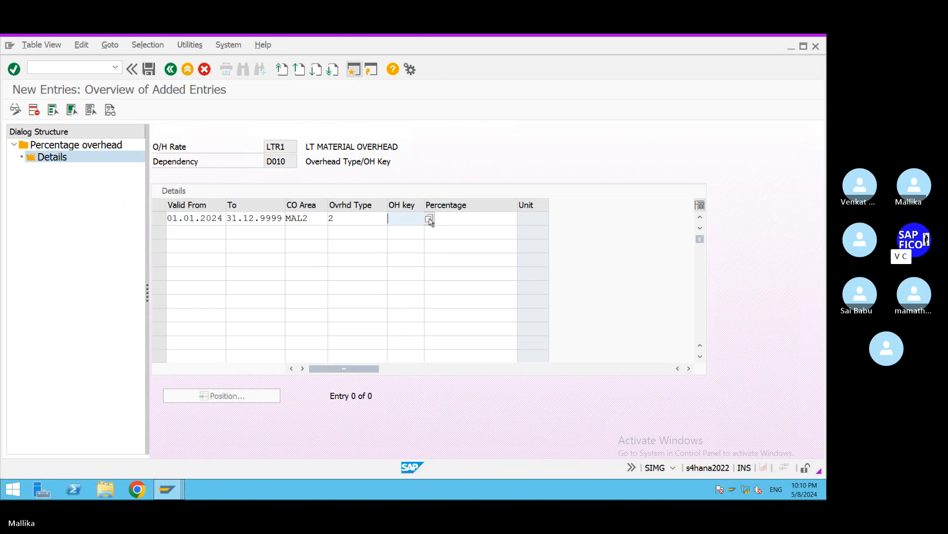
text(L)
click(430, 219)
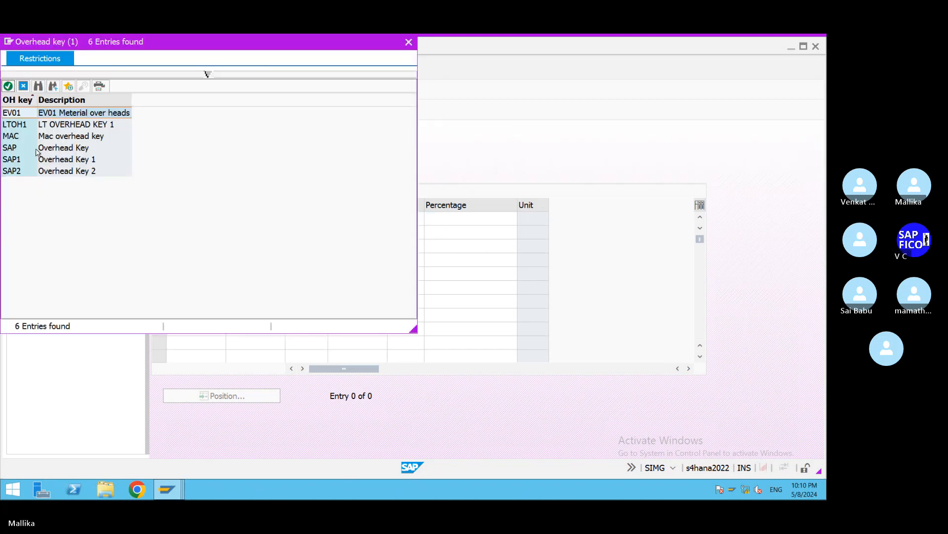
click(80, 128)
double_click(87, 124)
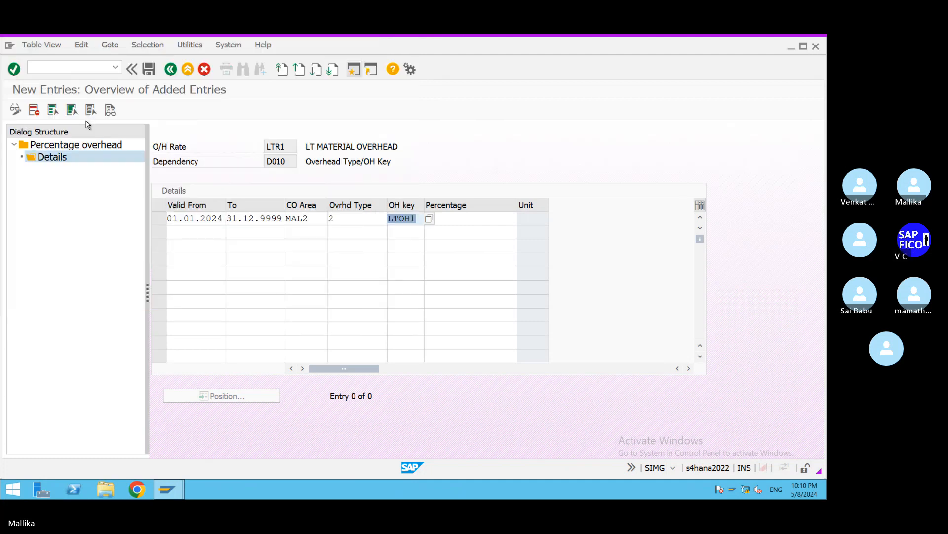
click(461, 217)
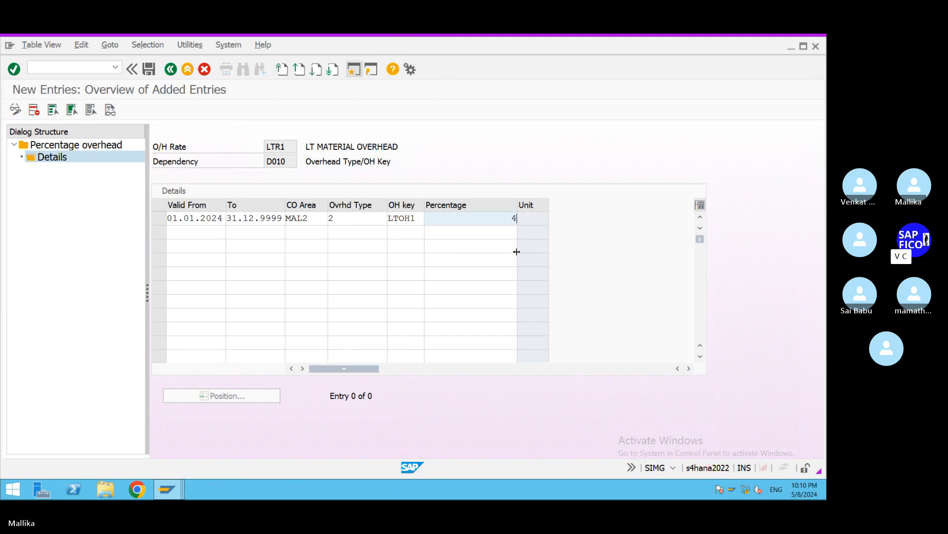
key(Return)
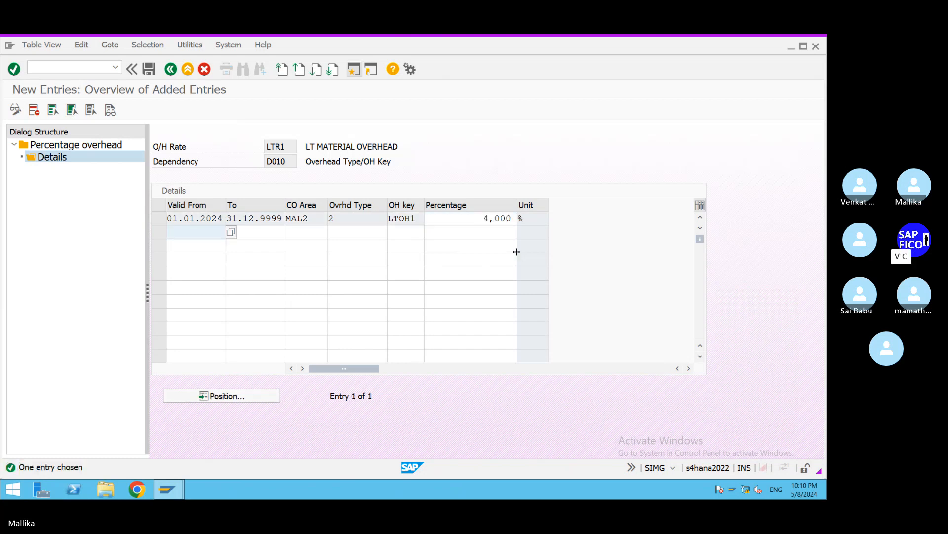
Save the LTR1 details in the CREATION OF CALCULATION BASES request, switch them to display mode and leave the details view
click(150, 70)
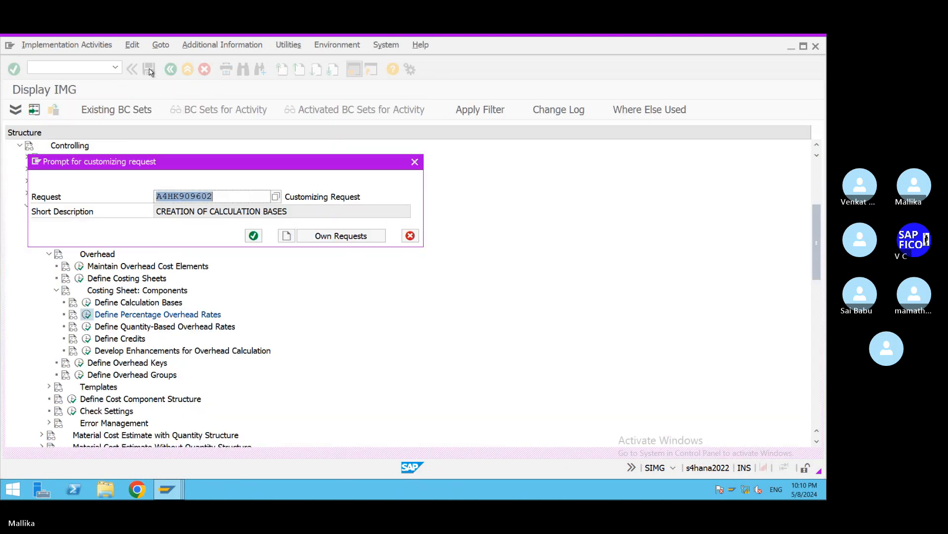
click(252, 236)
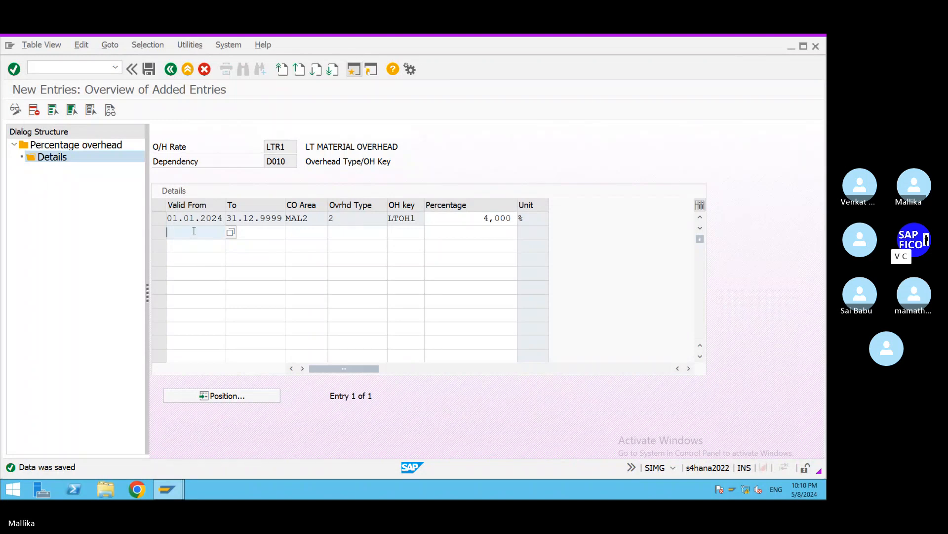
click(16, 110)
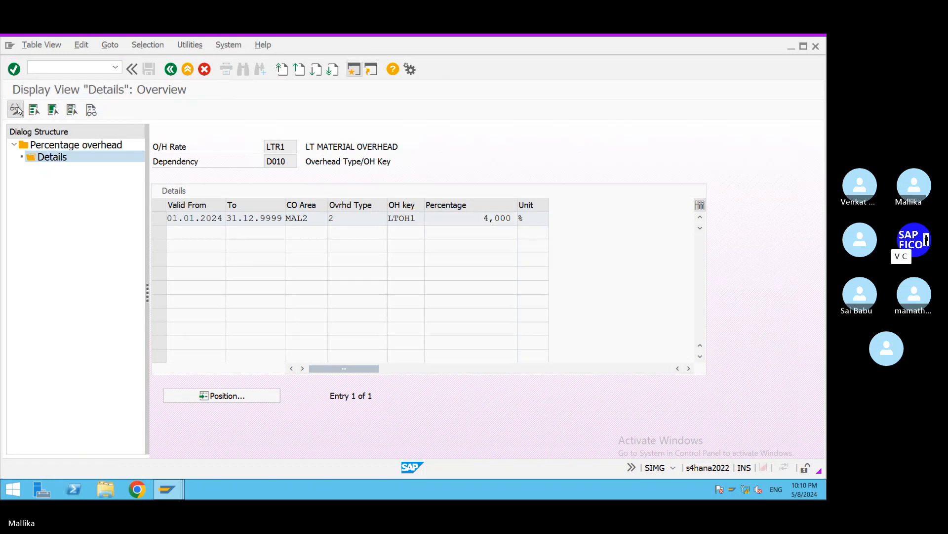
key(F3)
click(376, 412)
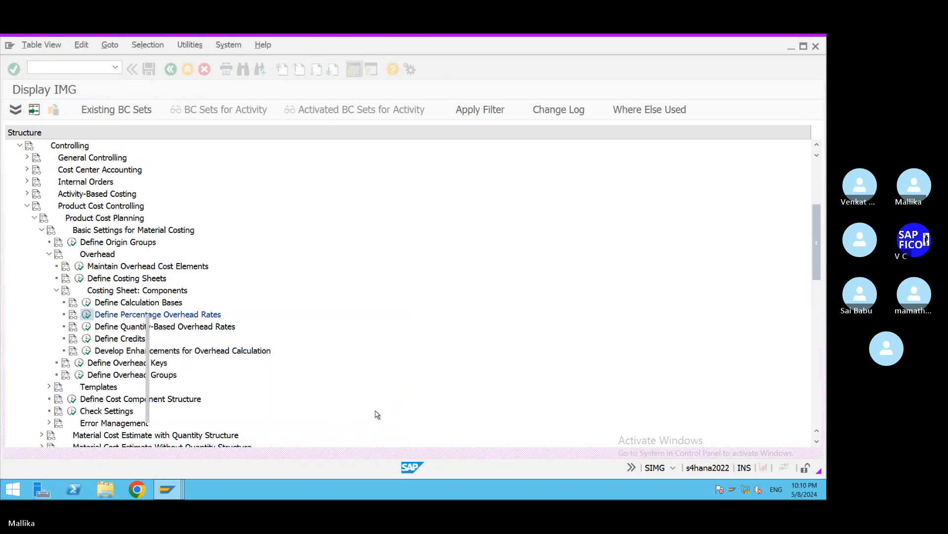
Add another LTR1 detail entry valid from 01.01.2024 to 31.12.9999 for controlling area MAL2
click(60, 115)
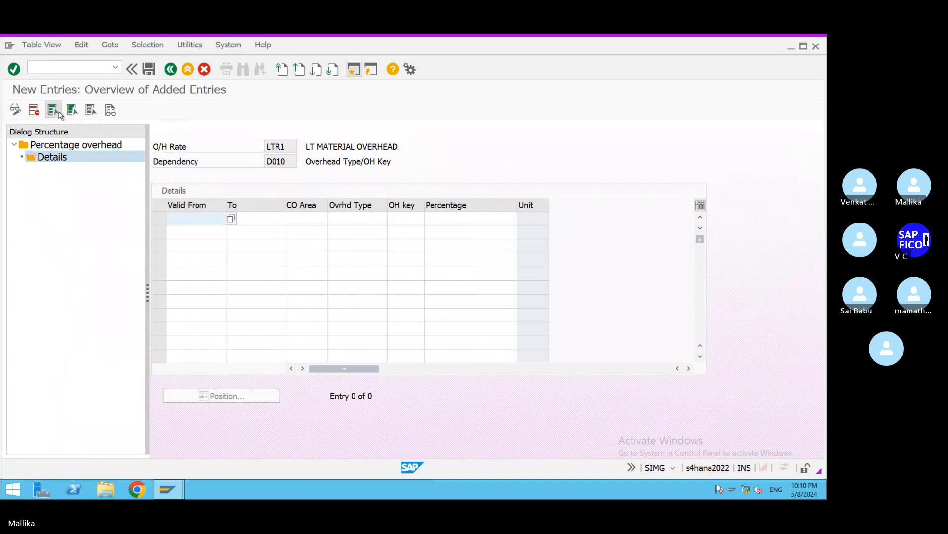
click(211, 218)
click(195, 233)
click(248, 218)
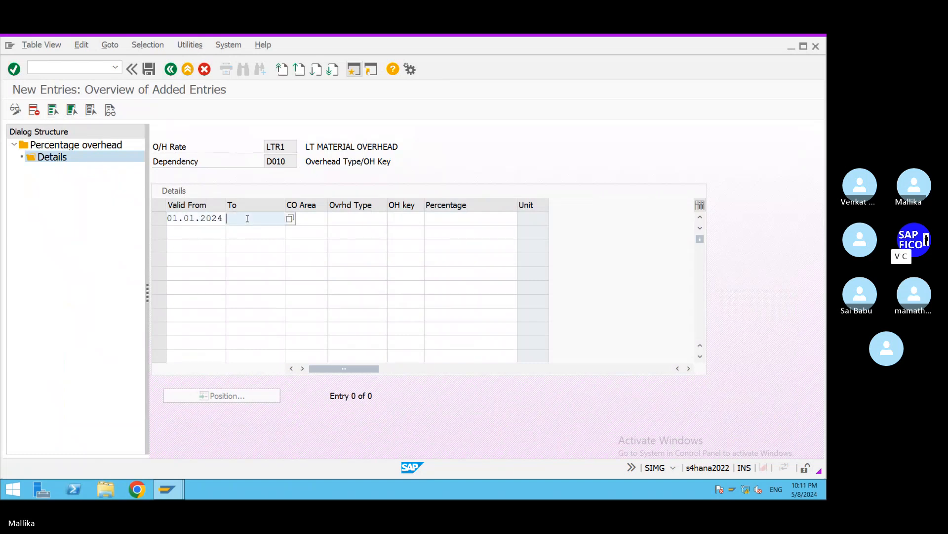
click(246, 231)
click(299, 220)
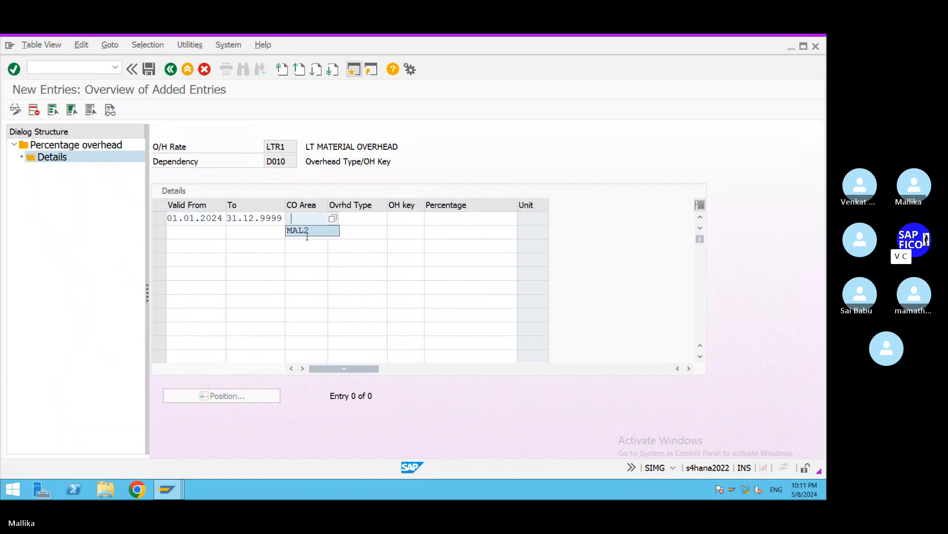
click(311, 231)
Set the new LTR1 detail entry to overhead type 1 (Actual overhead rate), overhead key LTOH1 and 4 percent
click(364, 216)
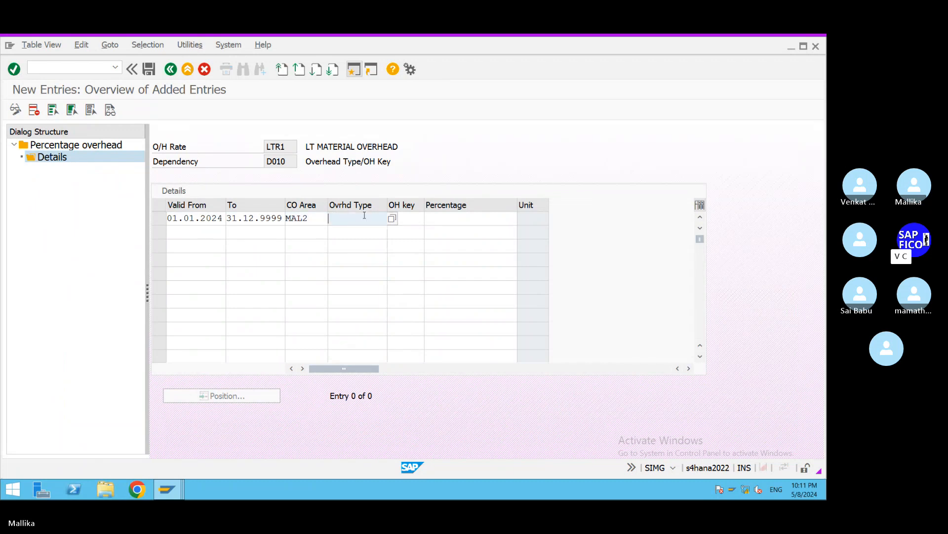
click(392, 218)
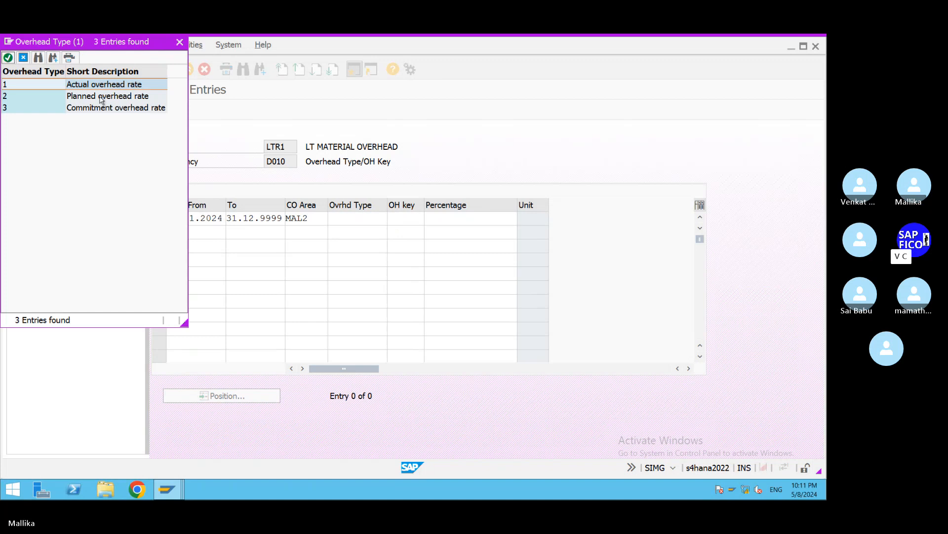
double_click(151, 90)
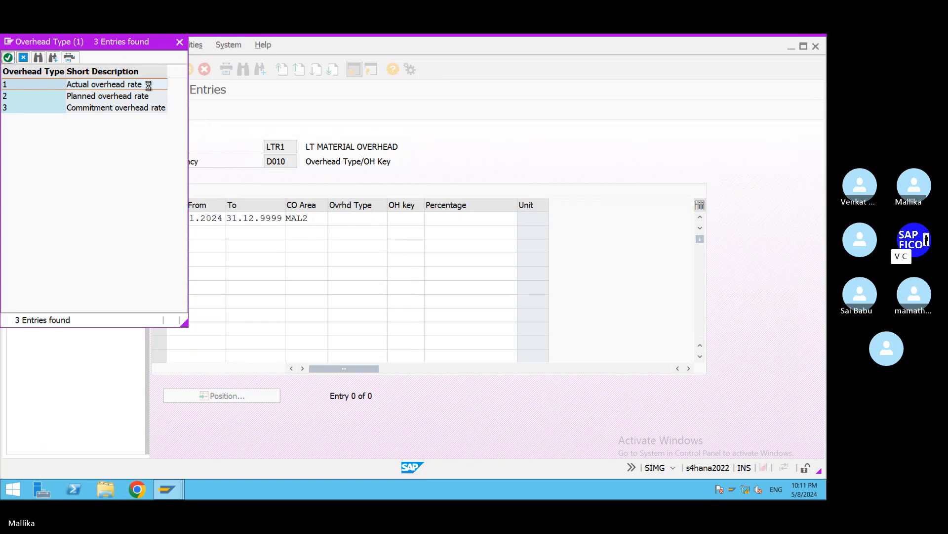
click(412, 220)
click(411, 219)
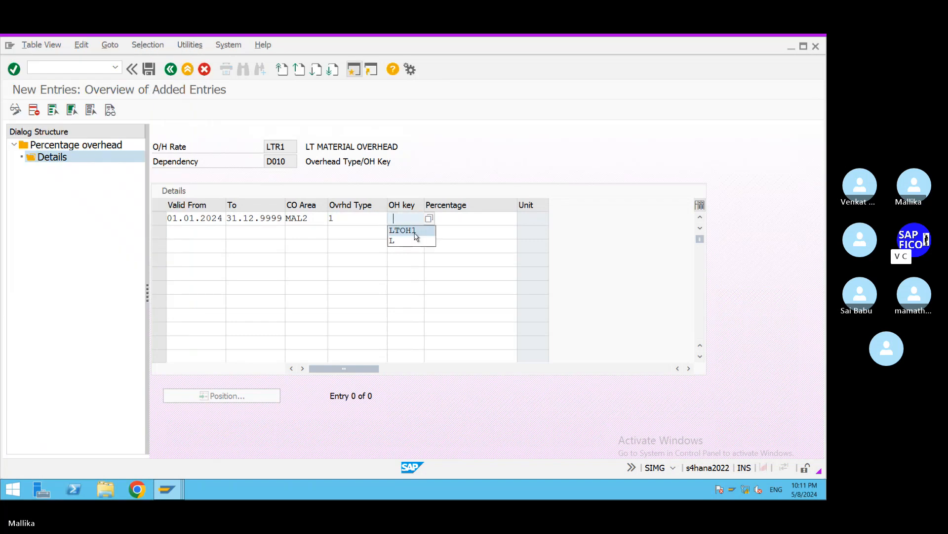
click(415, 232)
click(460, 217)
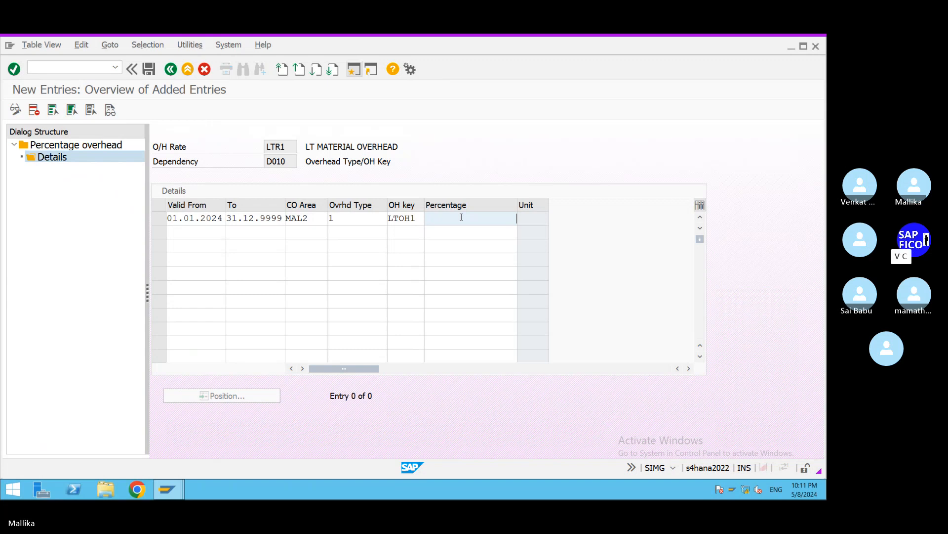
text(4)
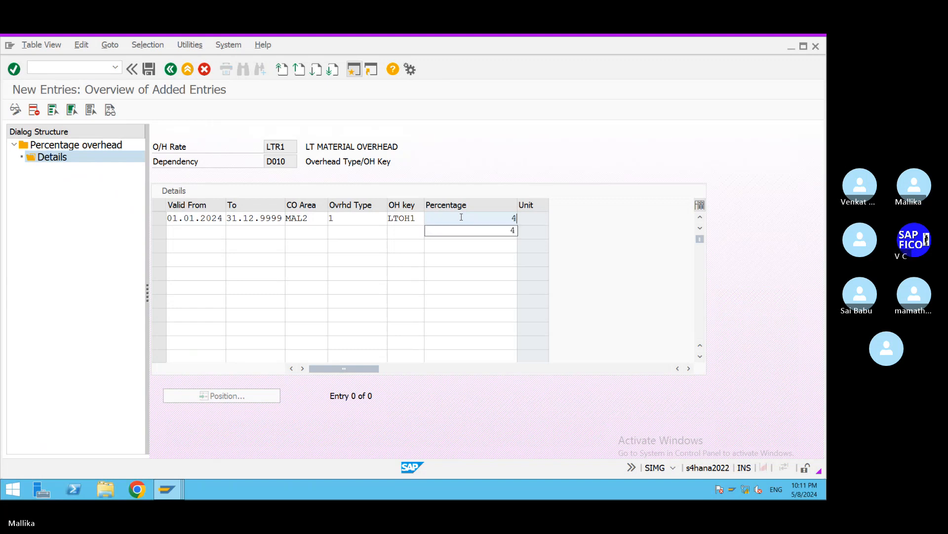
key(Return)
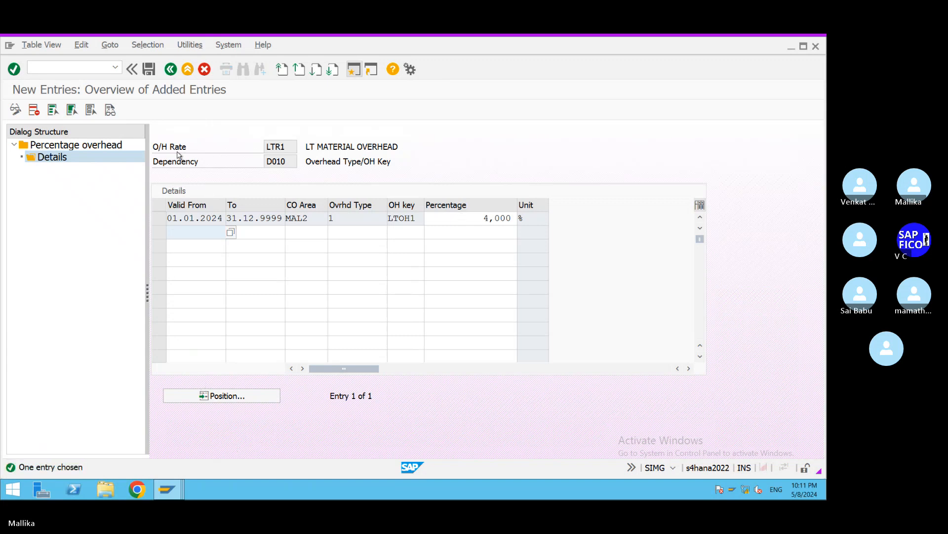
Save the actual overhead entry in the CREATION OF CALCULATION BASES request and return to the percentage overhead overview
click(150, 77)
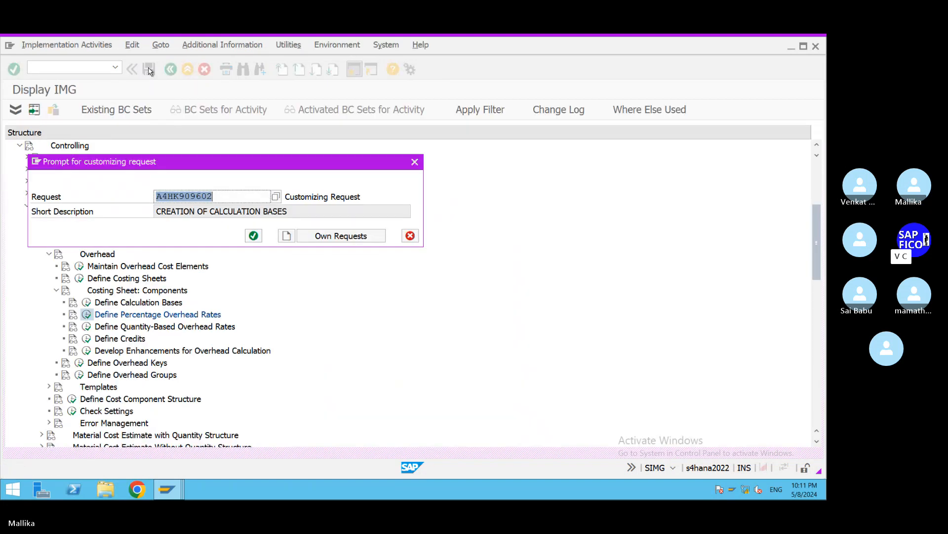
click(254, 235)
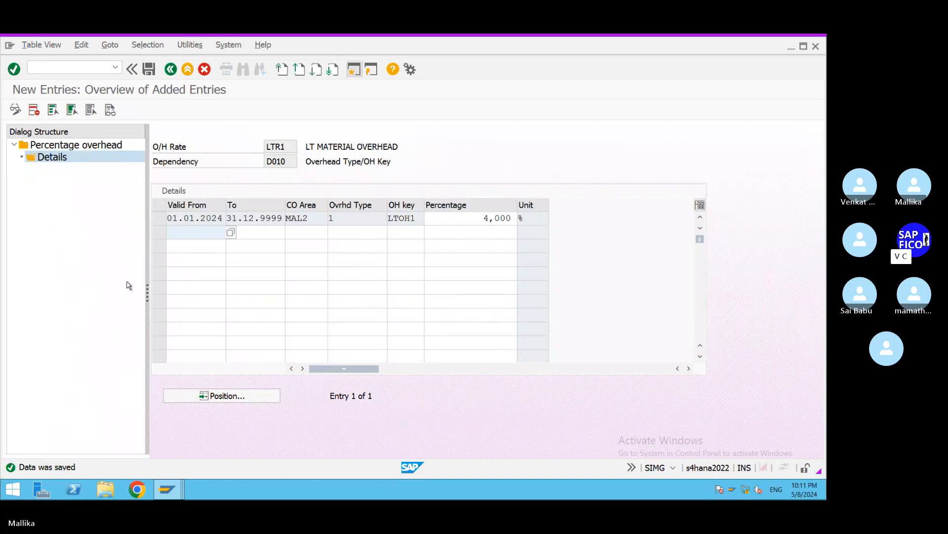
mouse_move(736, 47)
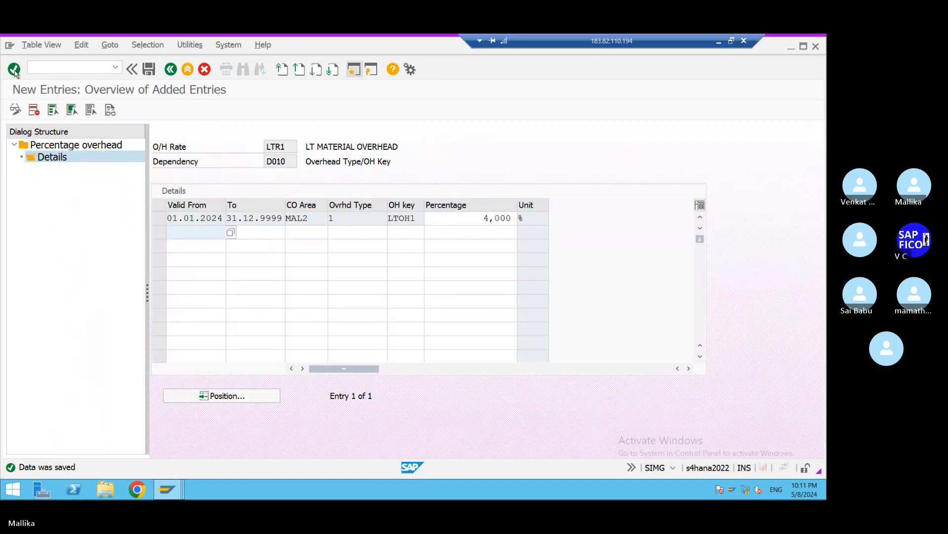
click(171, 69)
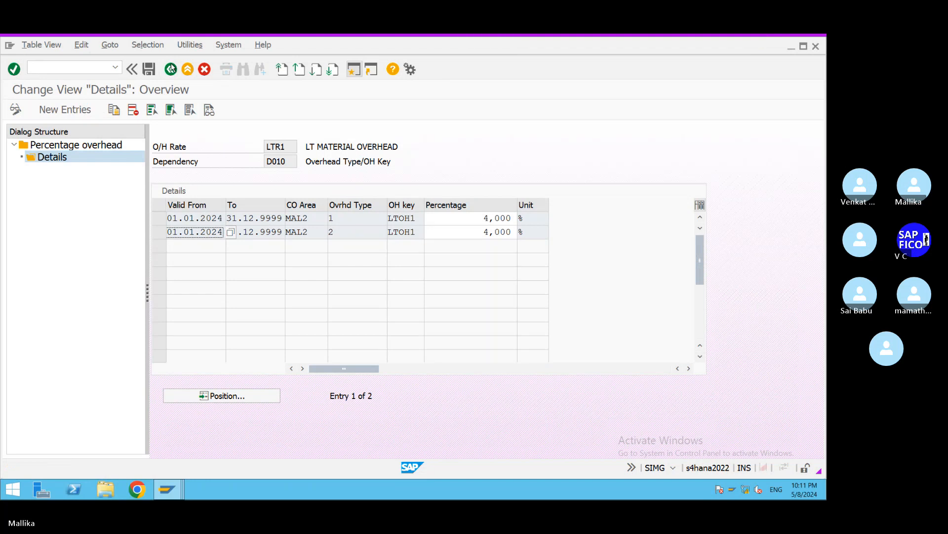
click(171, 68)
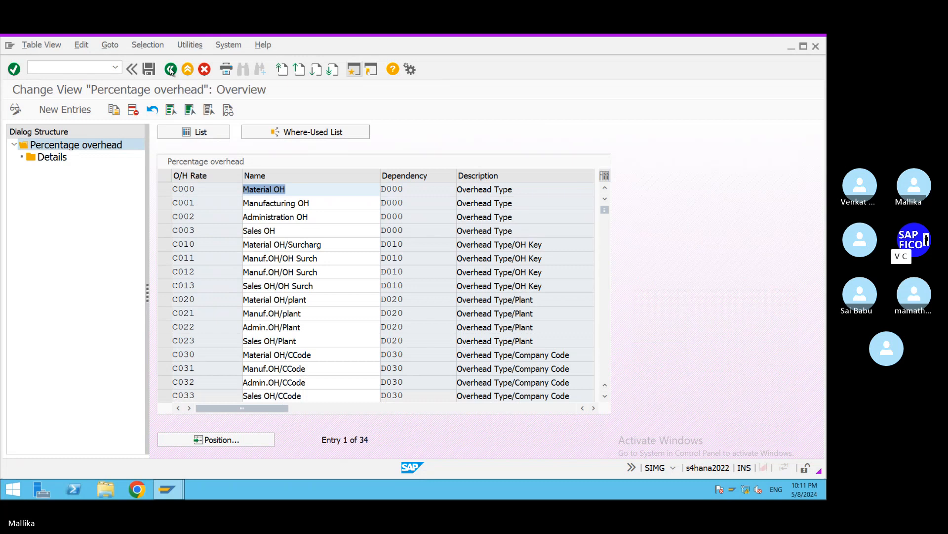
Start a new percentage overhead entry with the overhead rate code LTR2
click(78, 113)
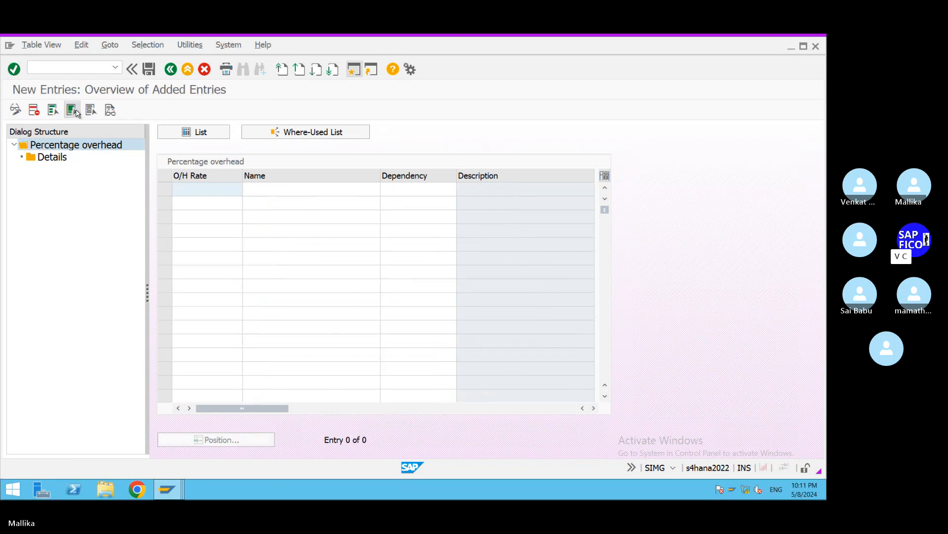
click(192, 187)
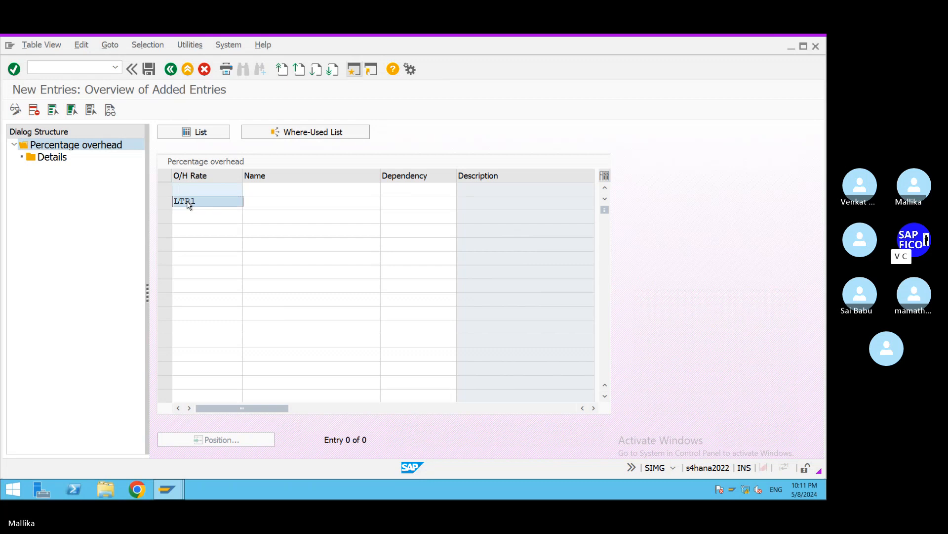
text(LTR1)
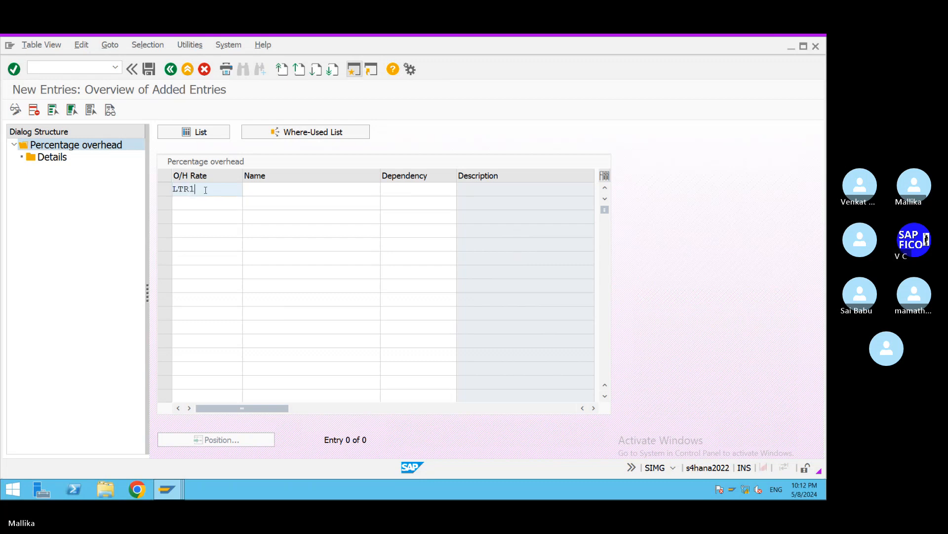
key(BackSpace)
text(2)
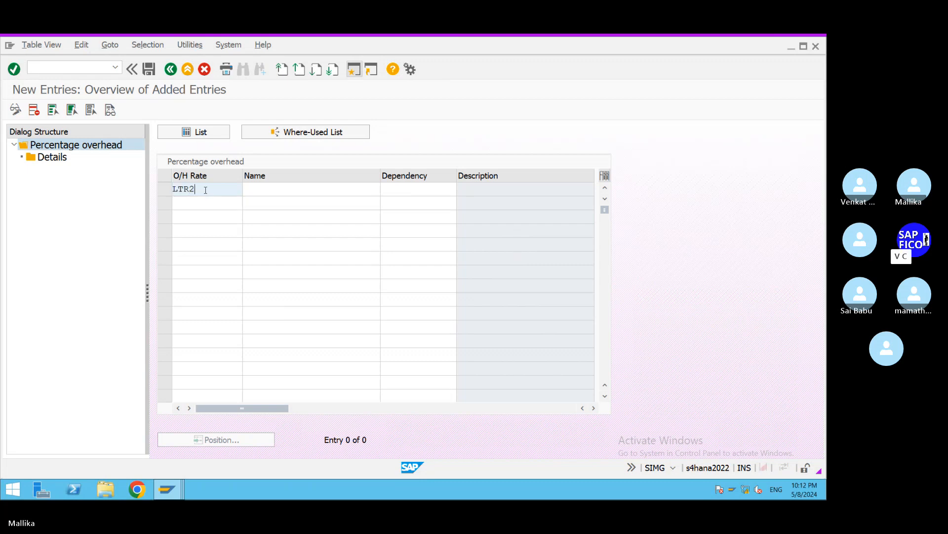
Name overhead rate LTR2 "LT PRODUCTION OH"
click(253, 191)
text(L)
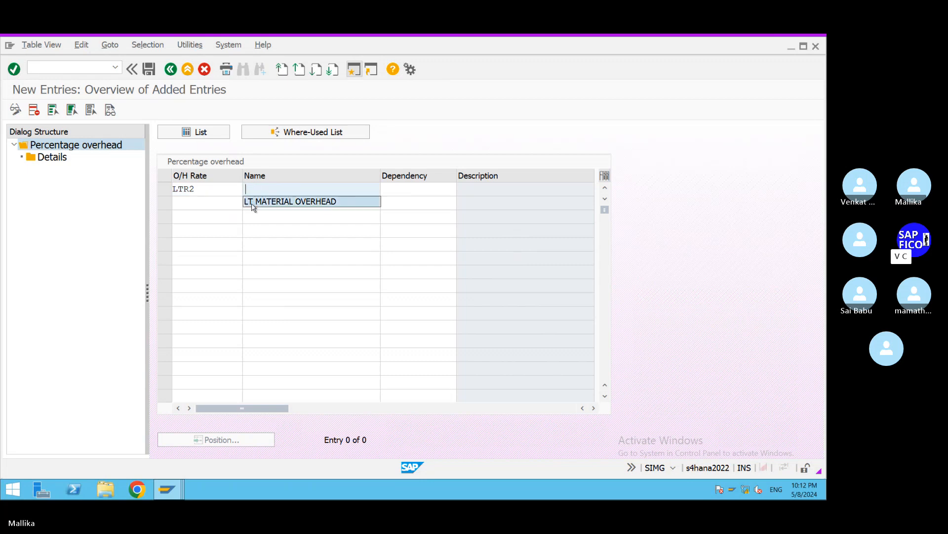
click(253, 203)
drag(254, 189, 532, 216)
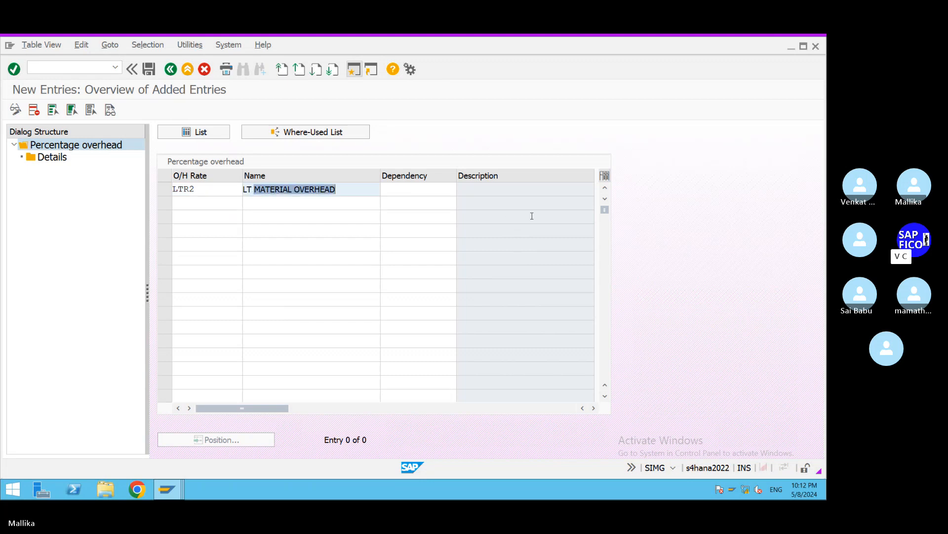
text(PRODUC)
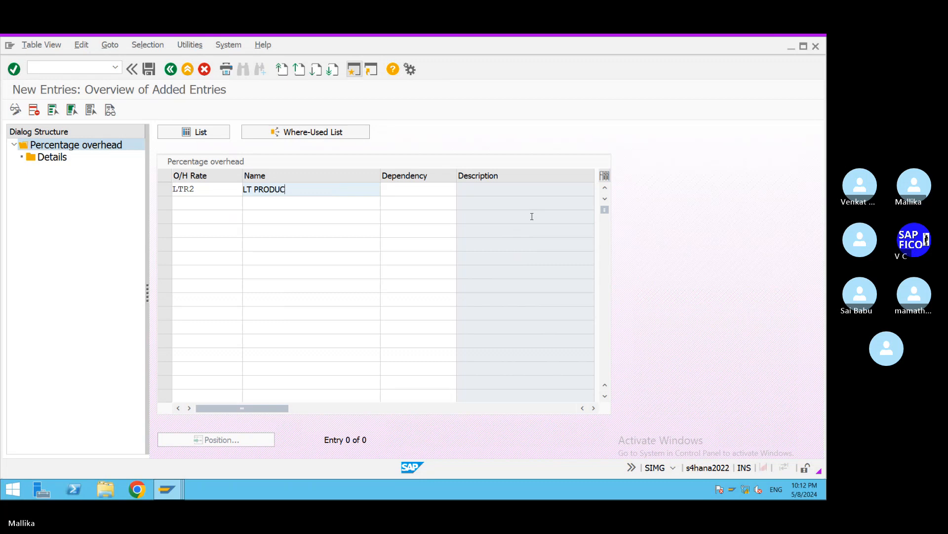
text(TION BASE)
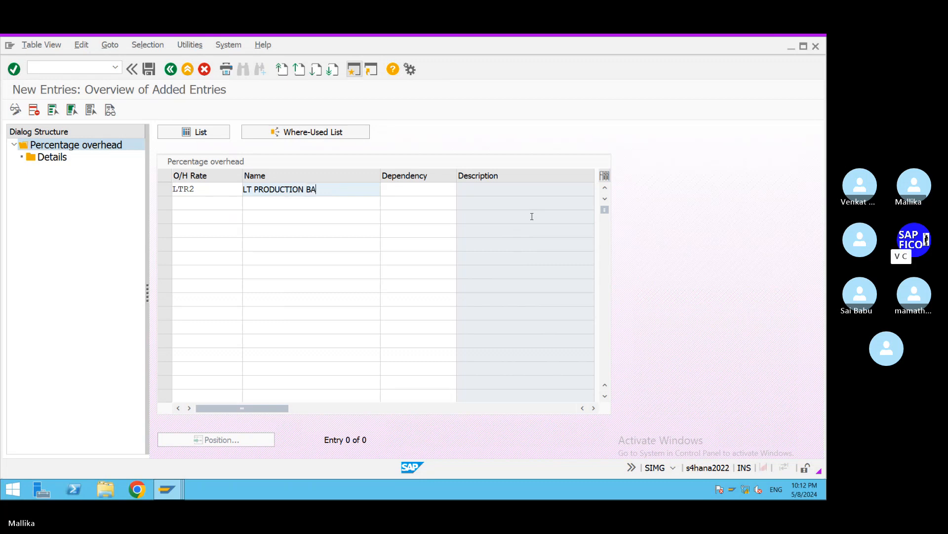
key(BackSpace)
key(BackSpace)
key(BackSpace)
key(BackSpace)
text(OVERHE)
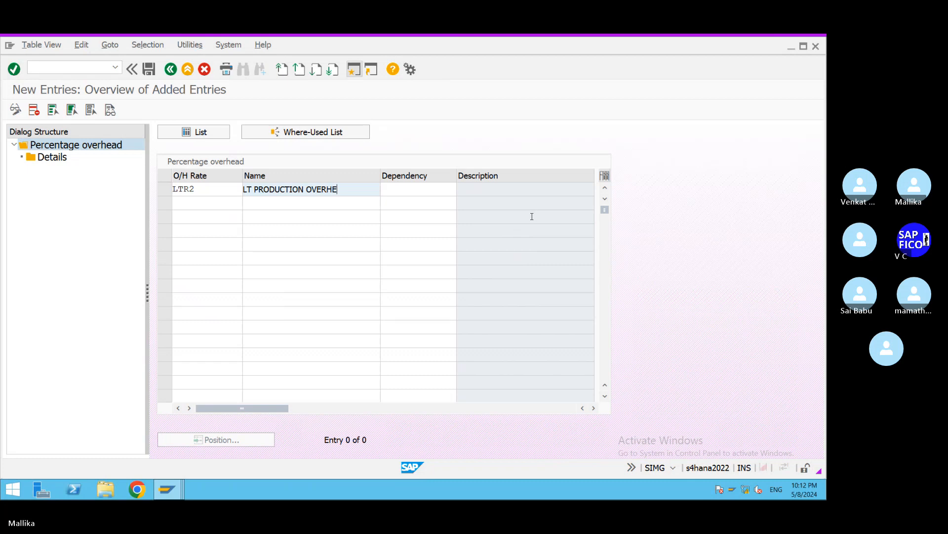
key(BackSpace)
text(E)
click(326, 191)
click(332, 193)
drag(312, 188, 366, 187)
key(BackSpace)
text(H)
Assign dependency D020 (Overhead Type/Plant) to overhead rate LTR2 and save the rate
click(399, 185)
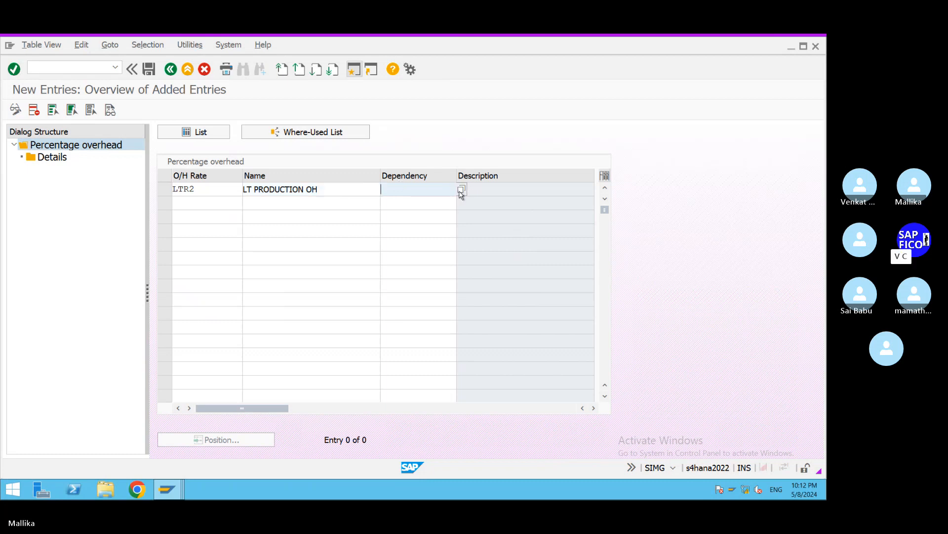
click(459, 191)
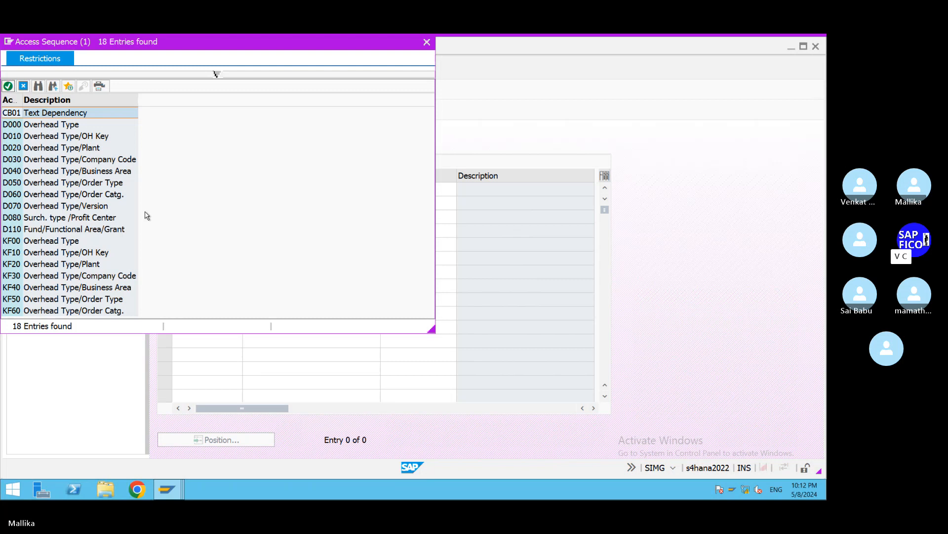
double_click(67, 148)
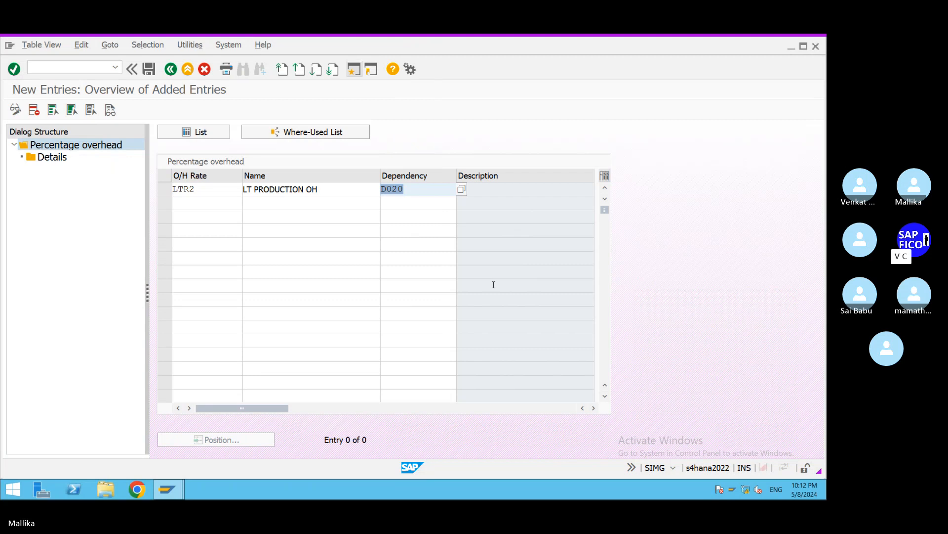
key(Return)
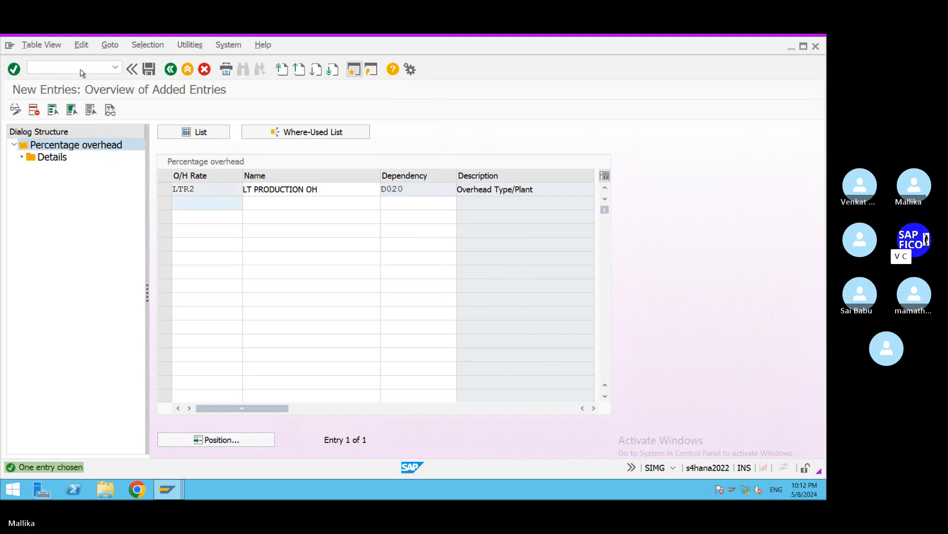
click(149, 71)
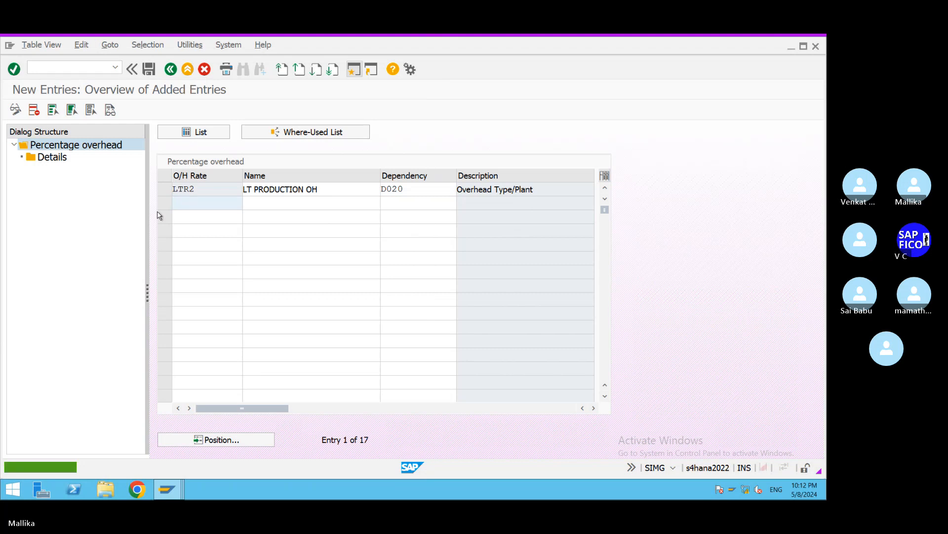
In the details of overhead rate LTR2, add an entry valid from 01.01.2024 to 31.12.9999 for controlling area MAL2
click(166, 191)
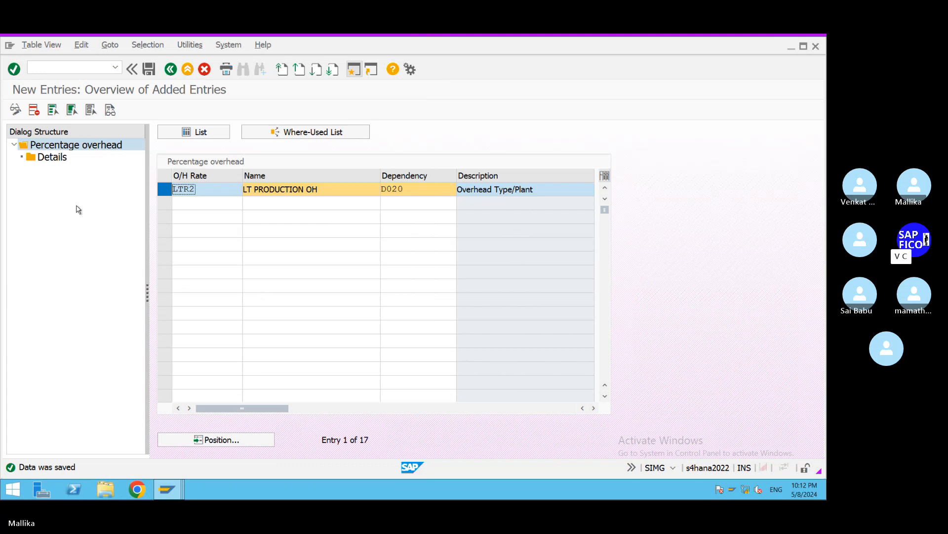
double_click(63, 160)
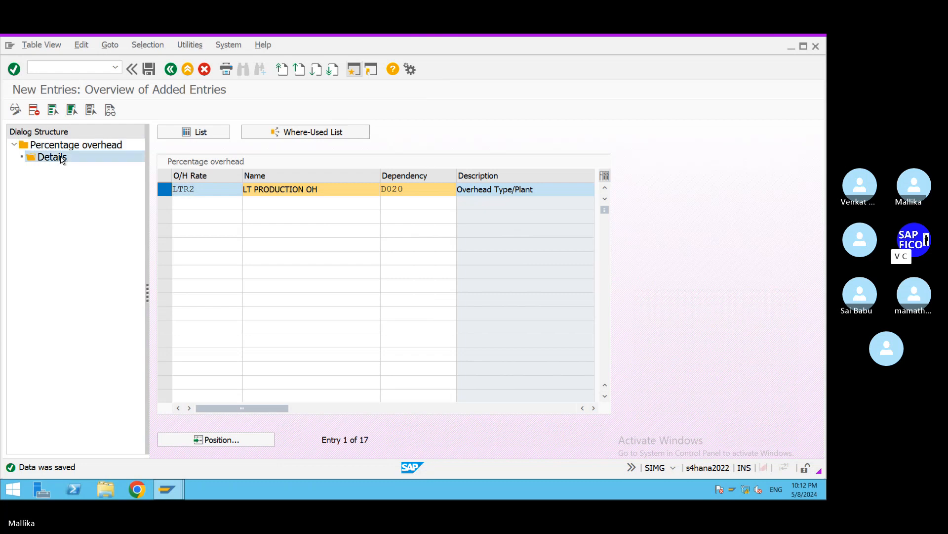
click(66, 110)
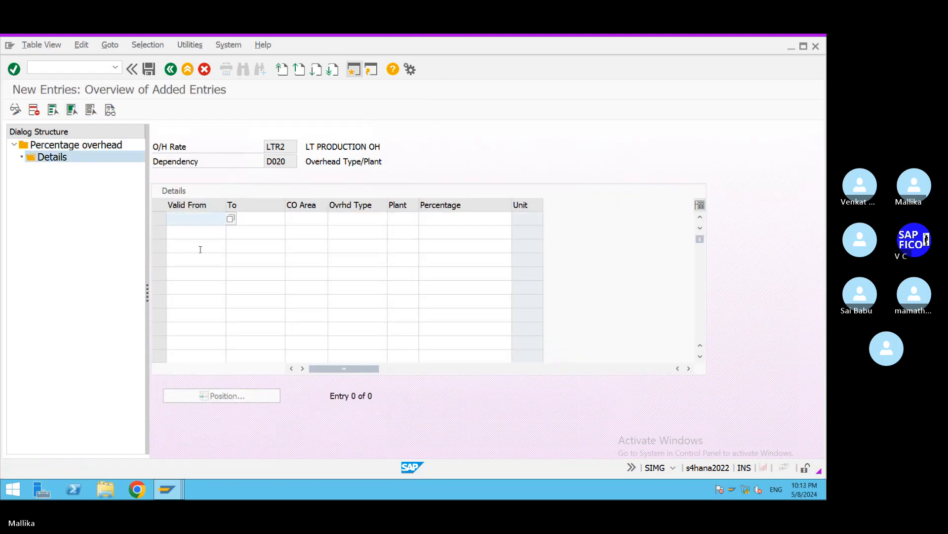
click(190, 224)
click(189, 229)
click(254, 219)
click(254, 231)
click(308, 219)
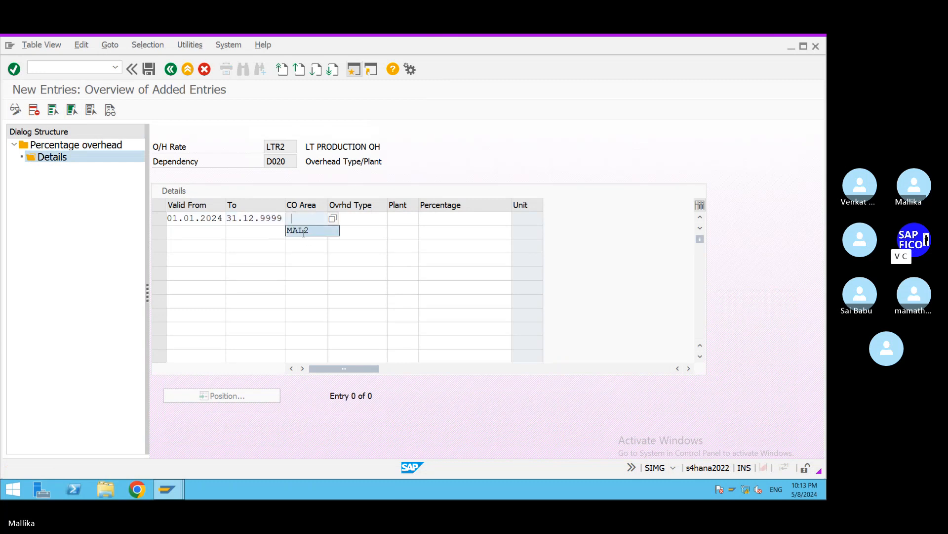
click(306, 232)
Complete the first detail entry of overhead rate LTR2 with overhead type 1, plant MAL2 and a percentage of 5
click(373, 219)
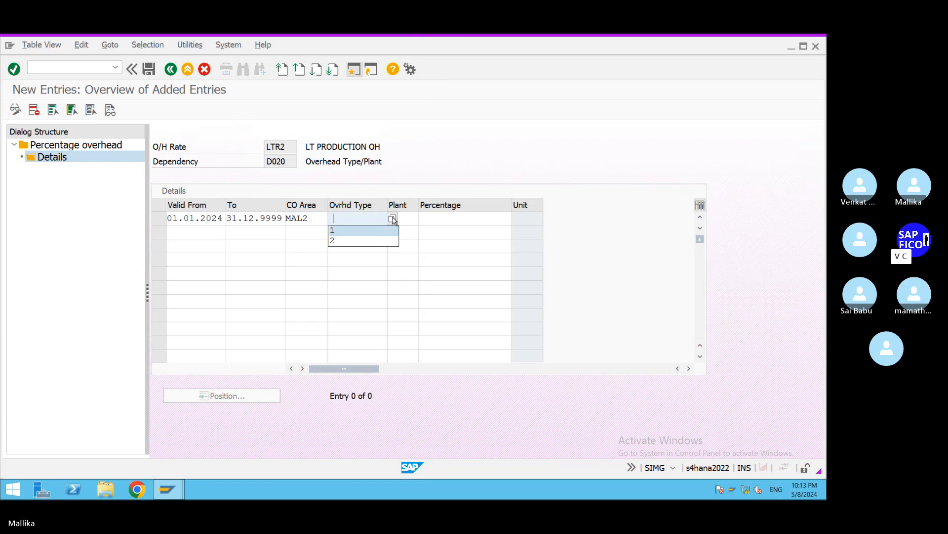
click(366, 233)
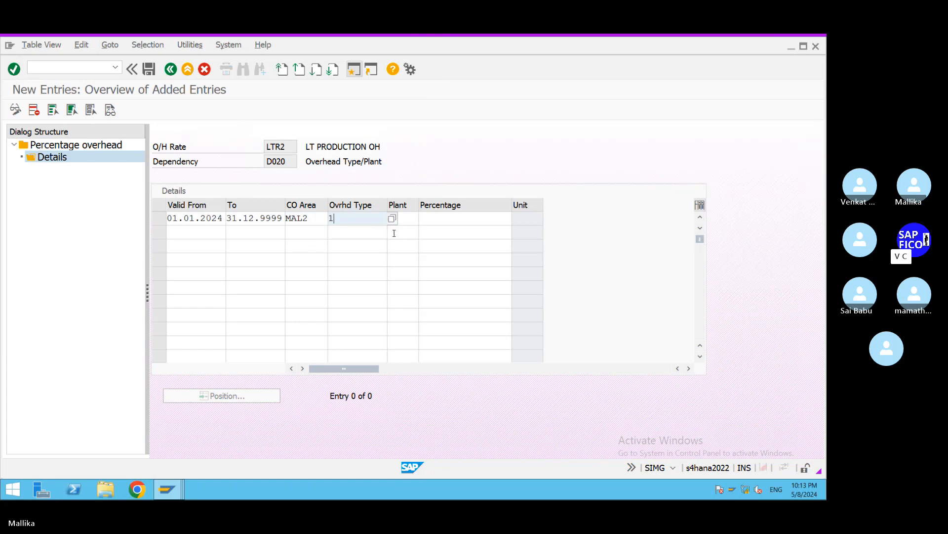
click(405, 220)
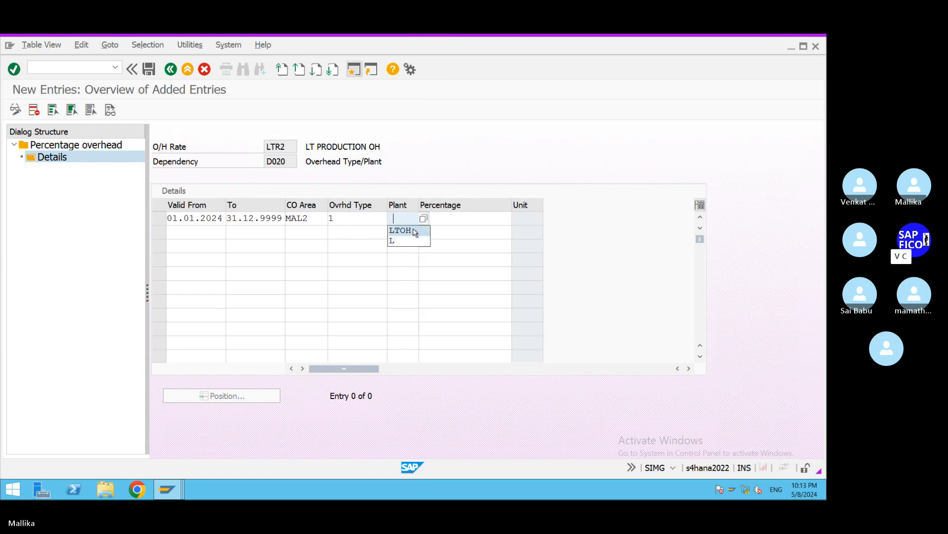
click(413, 232)
click(448, 218)
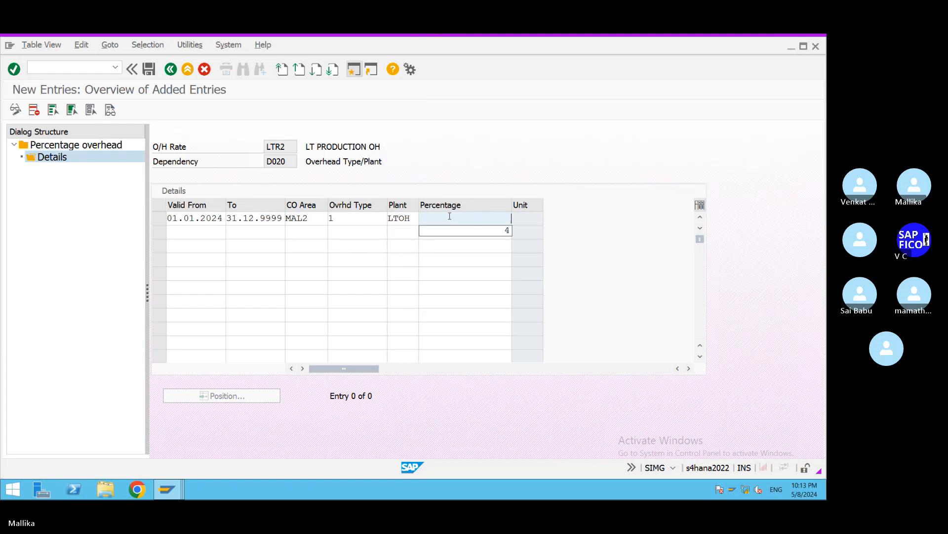
click(434, 218)
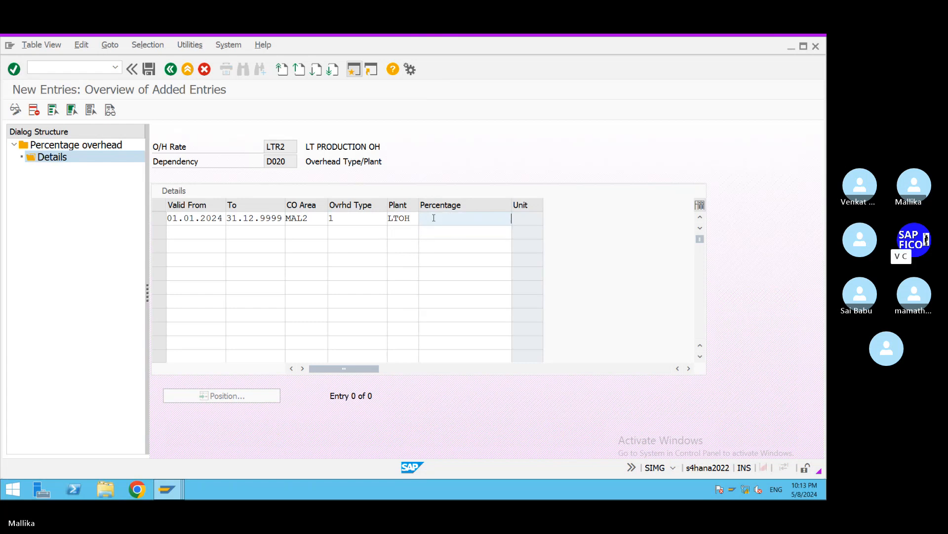
double_click(410, 219)
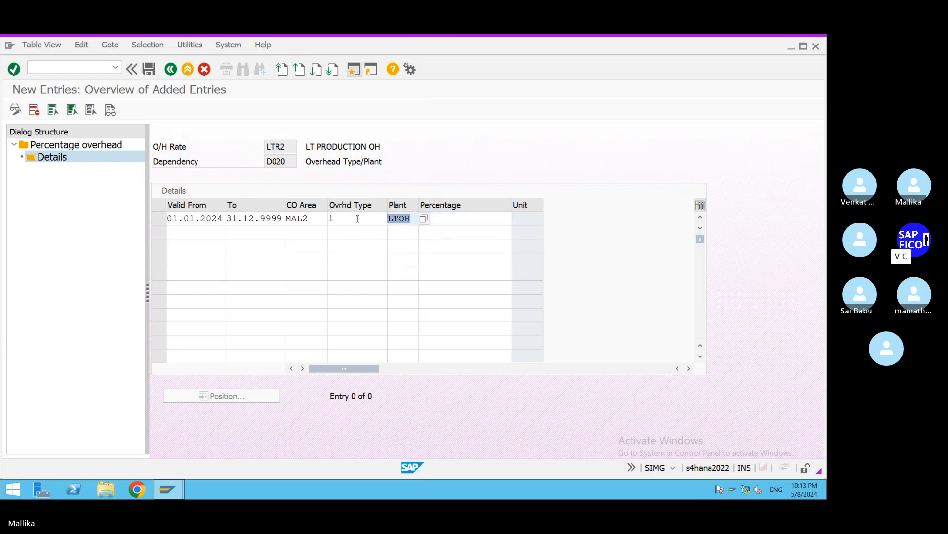
key(BackSpace)
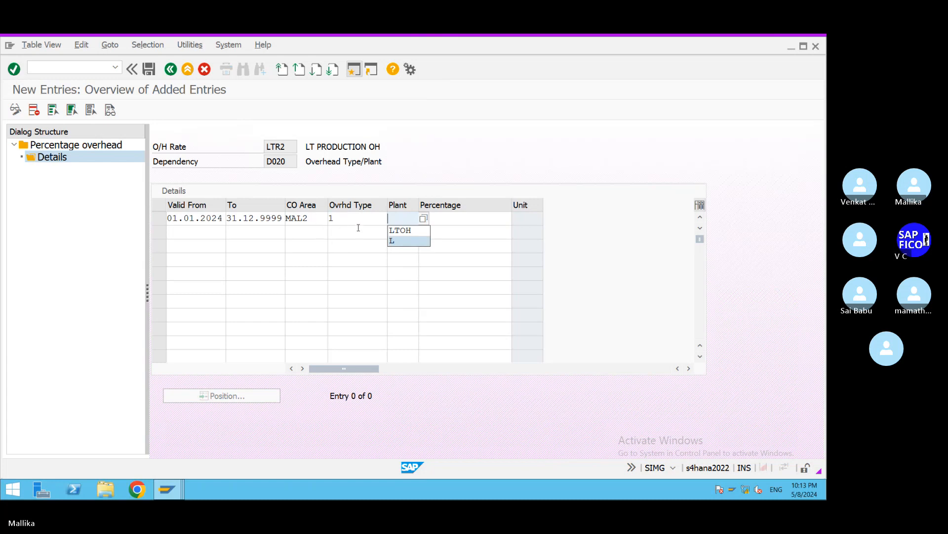
text(MAL2)
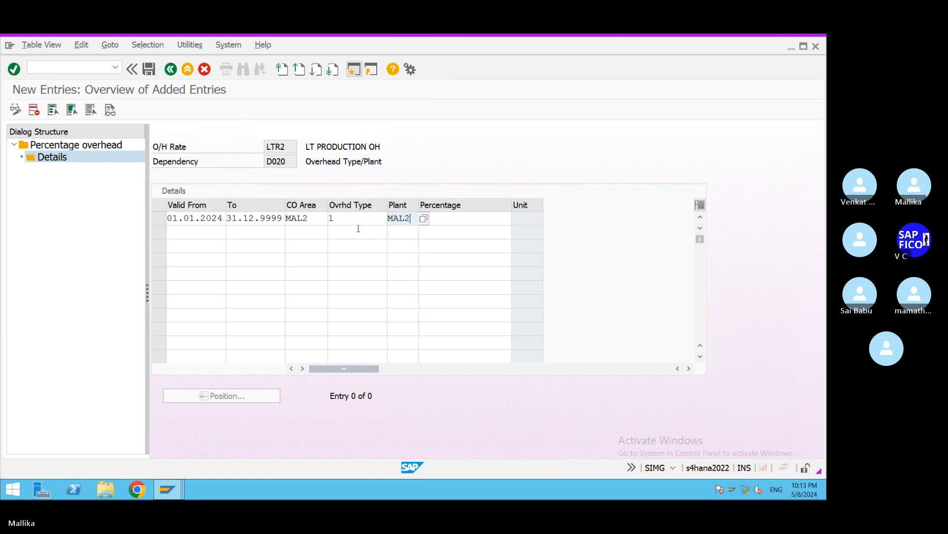
click(452, 219)
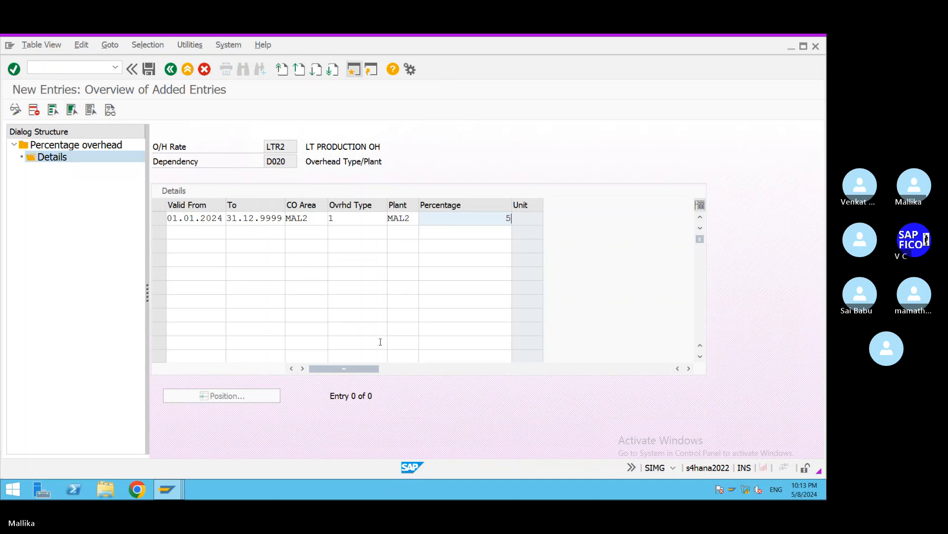
key(Return)
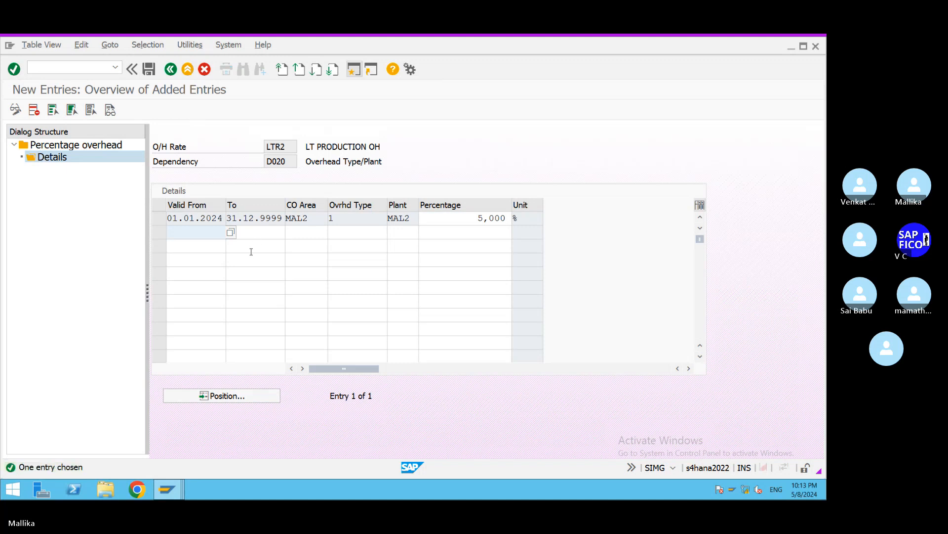
Add a second detail entry for LTR2 valid from 01.01.2024 to 31.12.9999 in controlling area MAL2
click(221, 240)
click(185, 247)
click(262, 232)
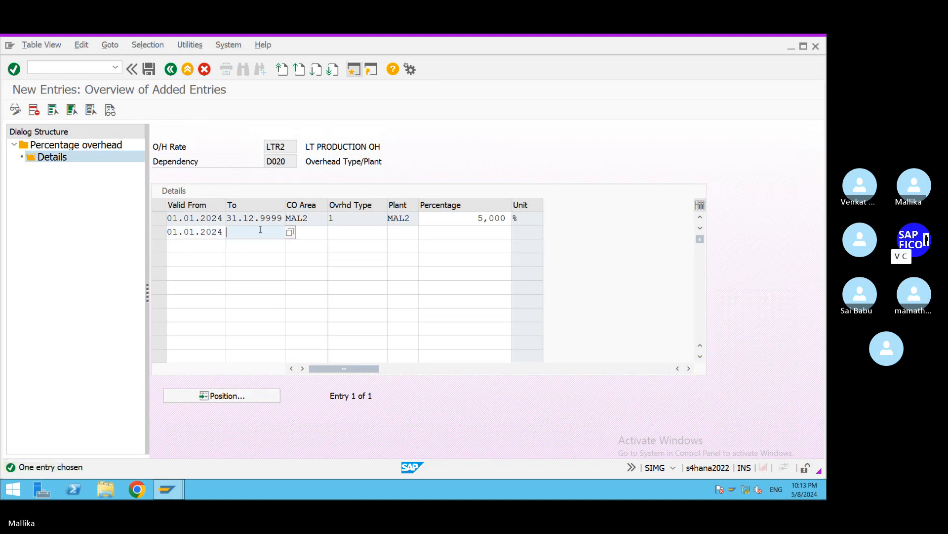
click(262, 244)
click(302, 232)
click(304, 244)
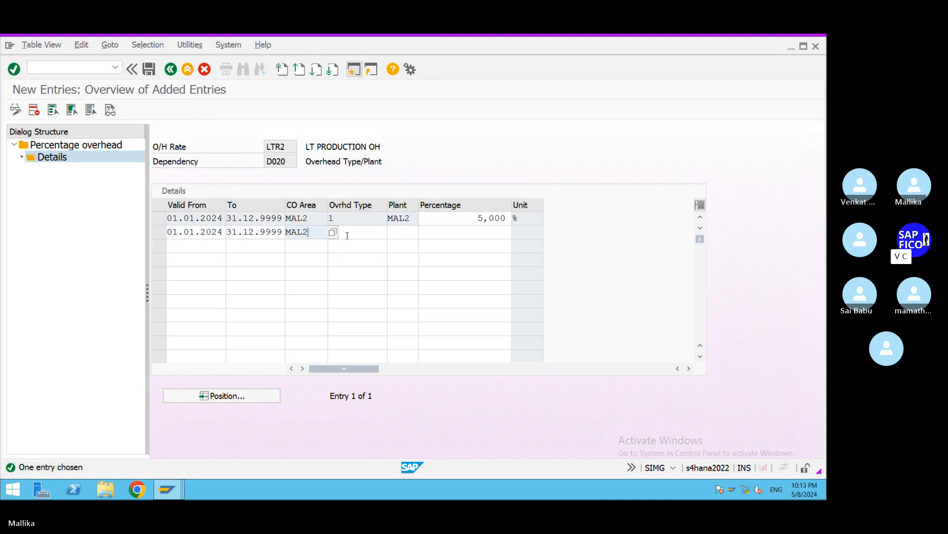
Give the second entry overhead type 2, plant MAL2 and a percentage of 5, and save the rate details
click(348, 231)
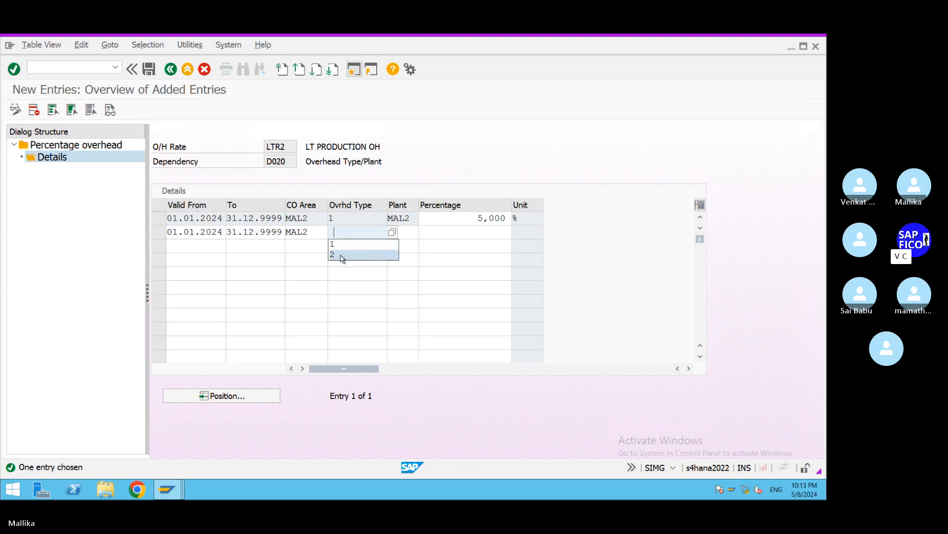
click(340, 255)
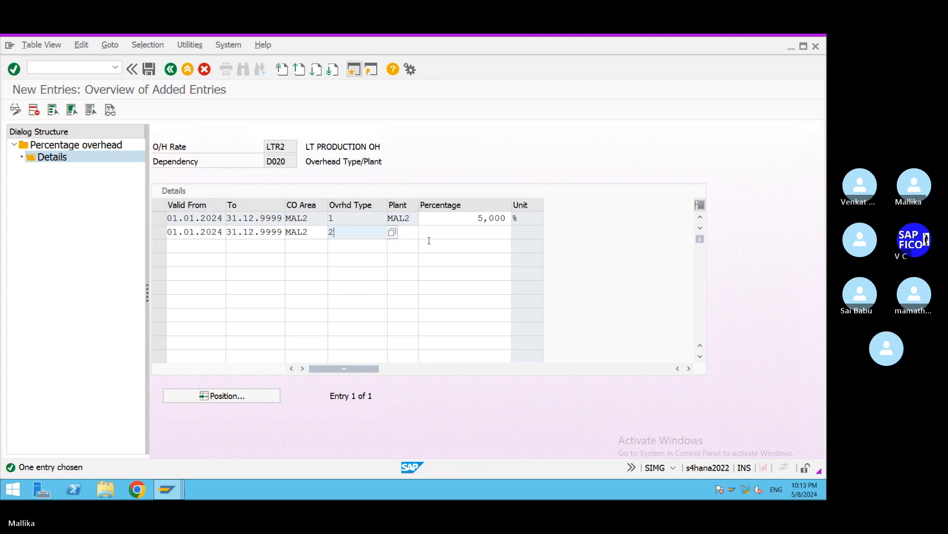
click(402, 232)
click(470, 234)
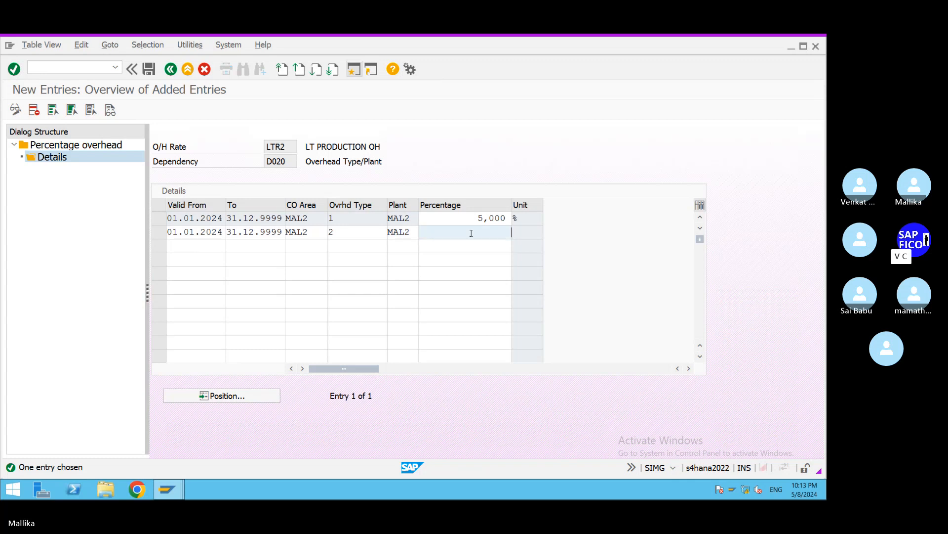
text(5)
key(Return)
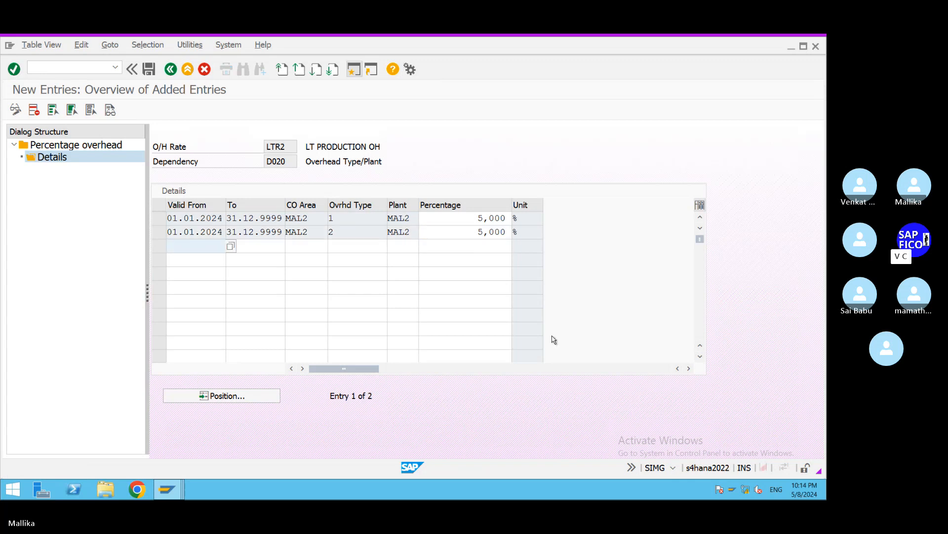
click(150, 69)
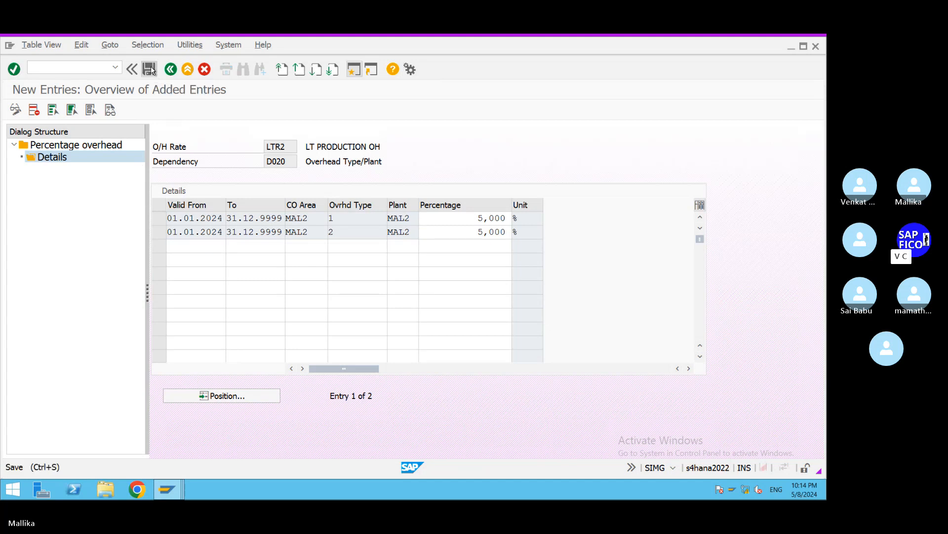
click(254, 235)
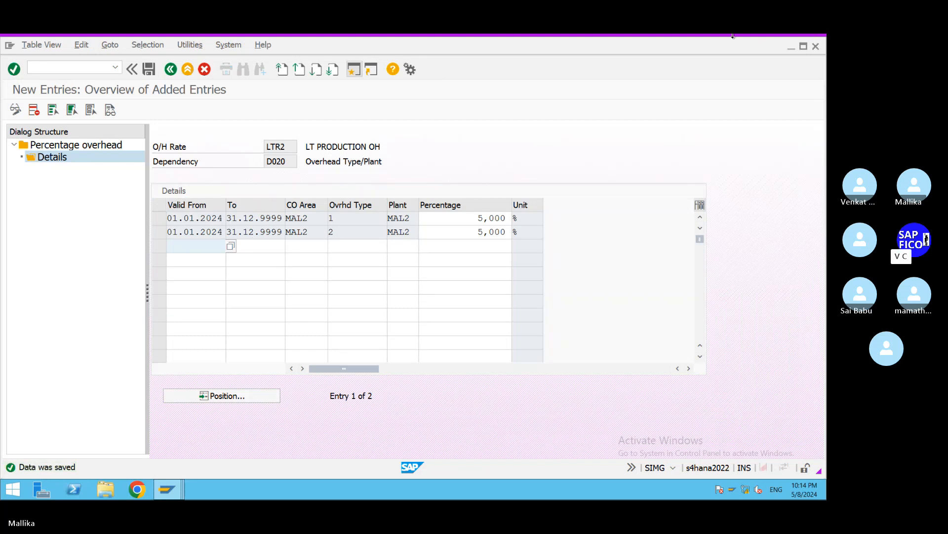
Switch to the Word notes and add the line "3.DEFINE CREDITS" below the percentage overhead rates item
click(717, 43)
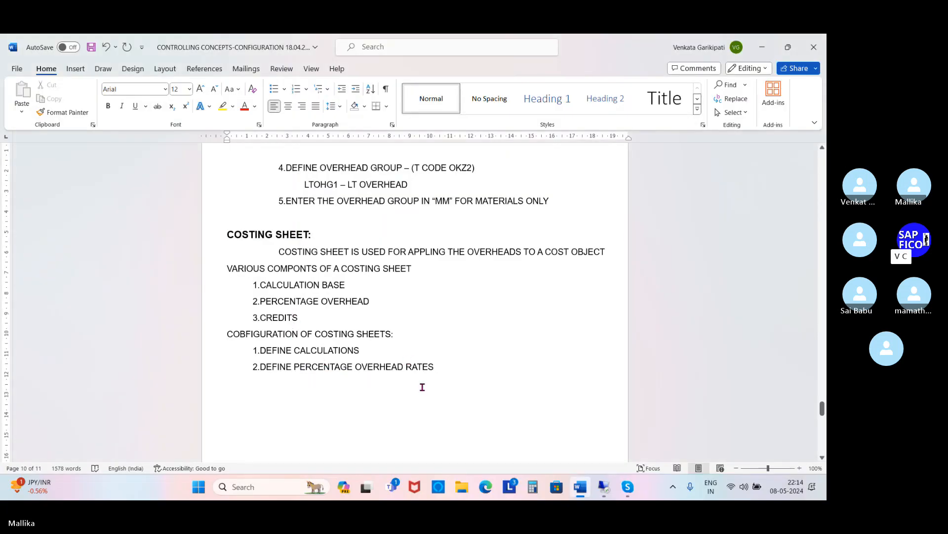
key(Return)
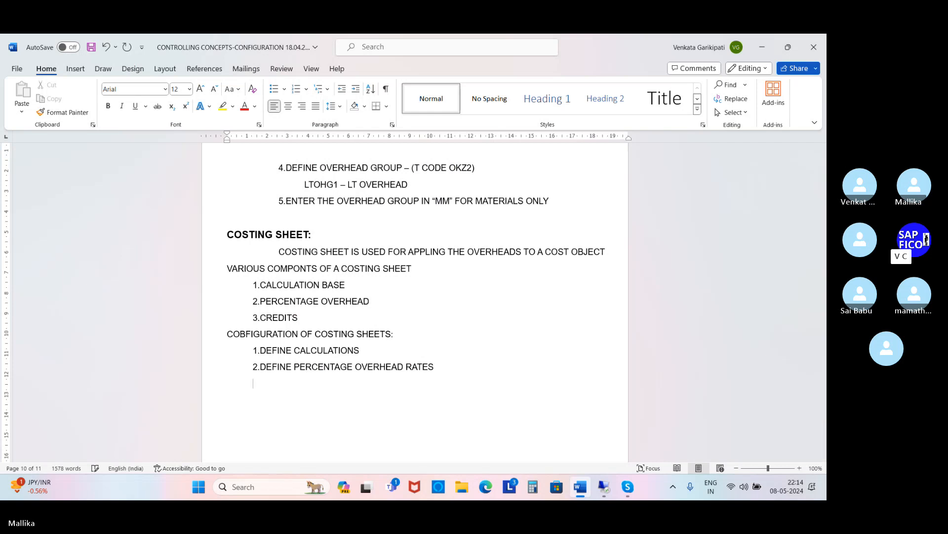
text(3.DEFINE CRE)
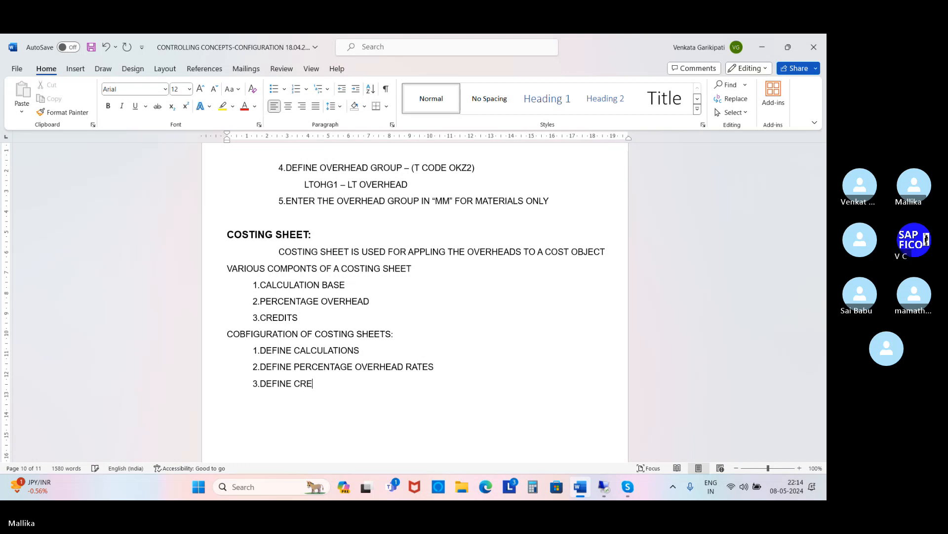
text(DITS)
Switch back to SAP, leave the percentage overhead rates and open the Define Credits activity under Costing Sheet: Components
click(601, 491)
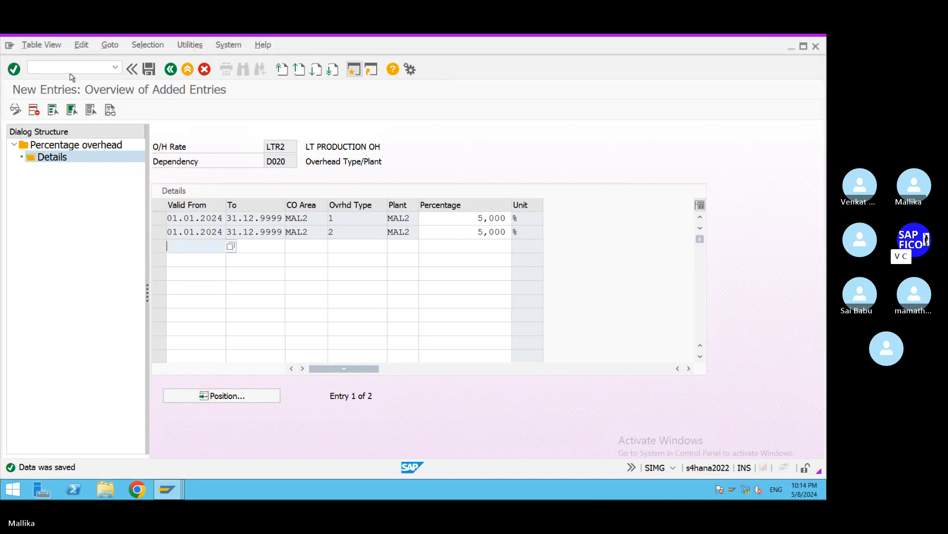
click(171, 70)
click(171, 70)
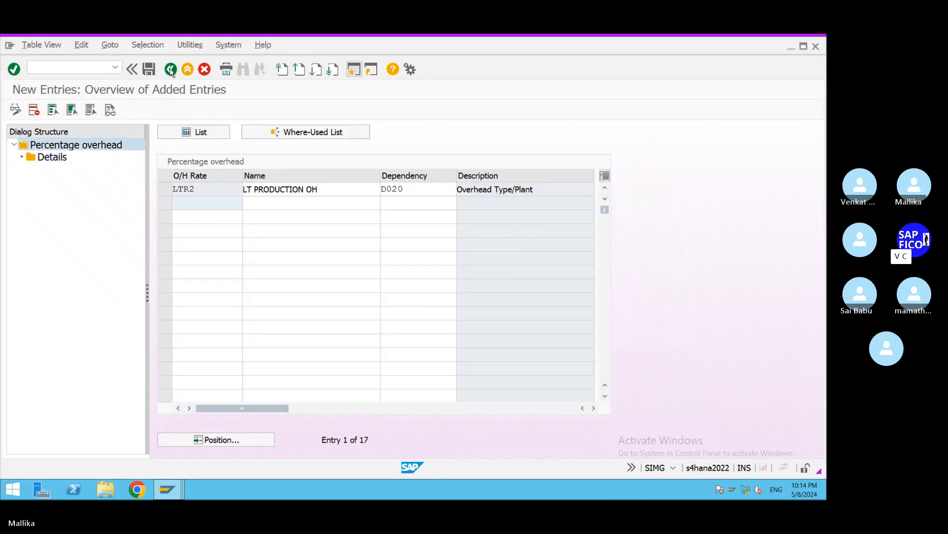
click(171, 70)
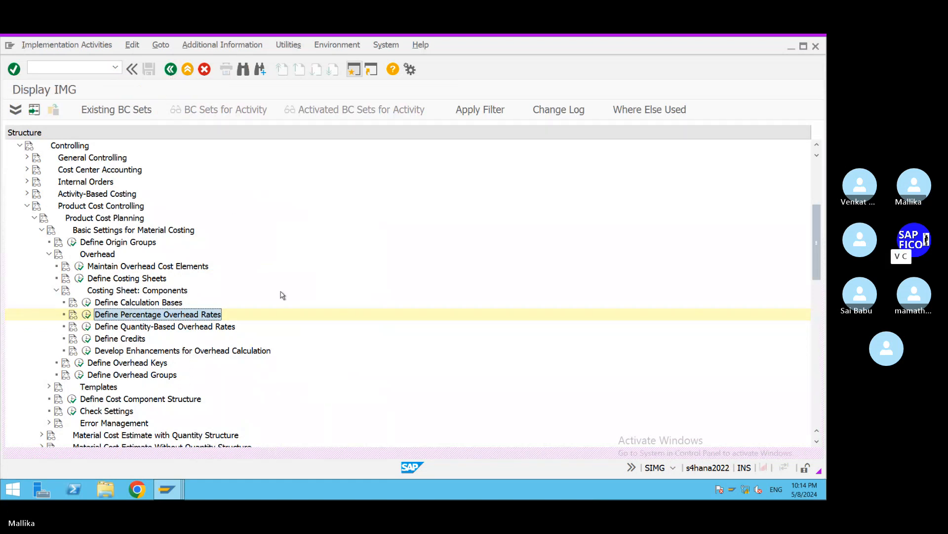
click(87, 341)
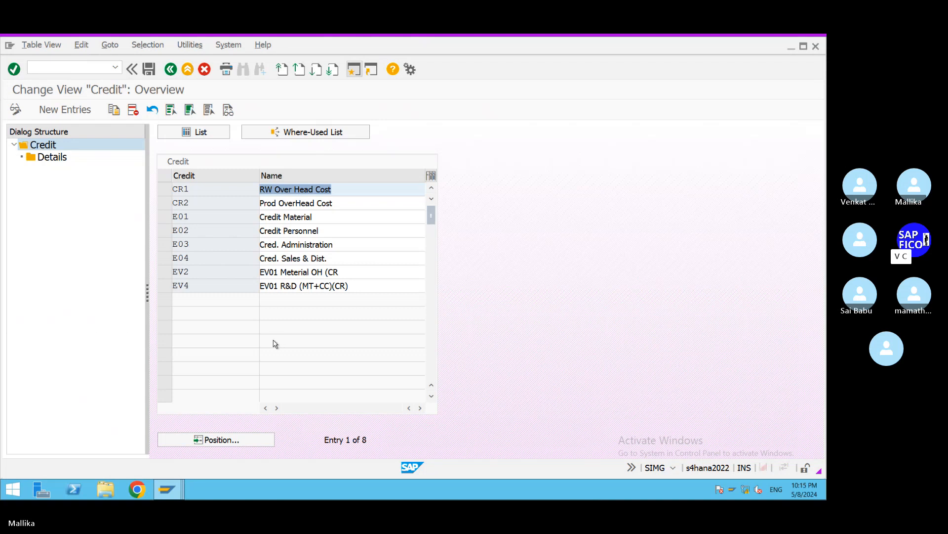
Create a new credit entry LT1 named "LT CREDIT MAT OH"
click(64, 110)
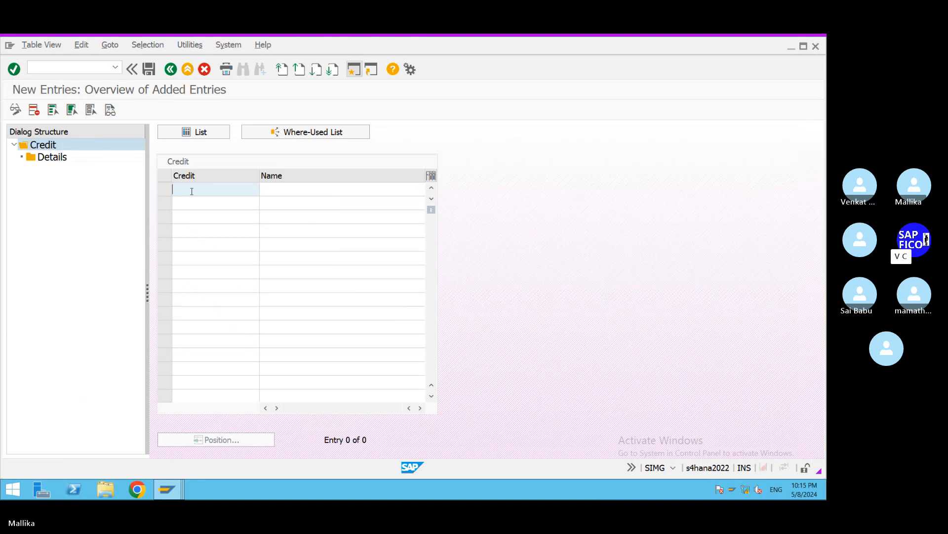
text(LT1)
click(278, 190)
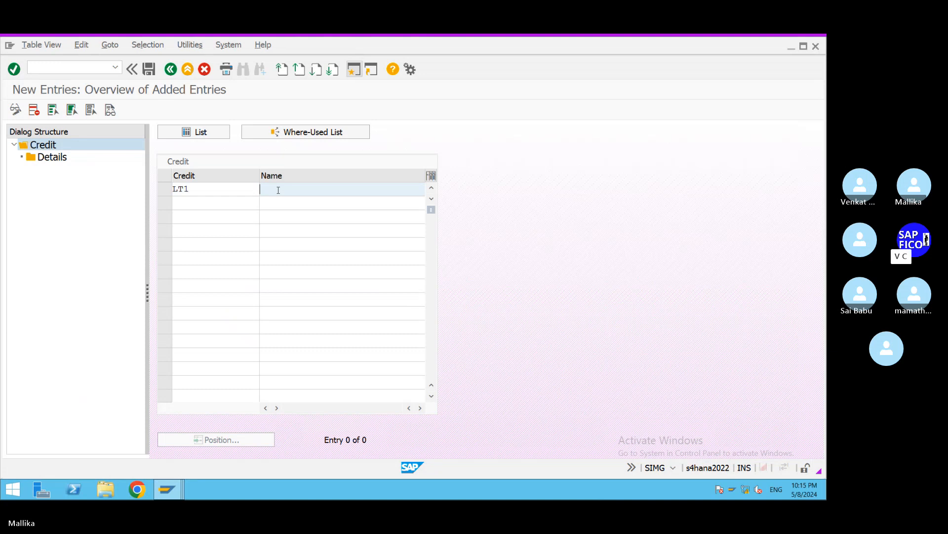
text(LT CREDIT FOR THE MA)
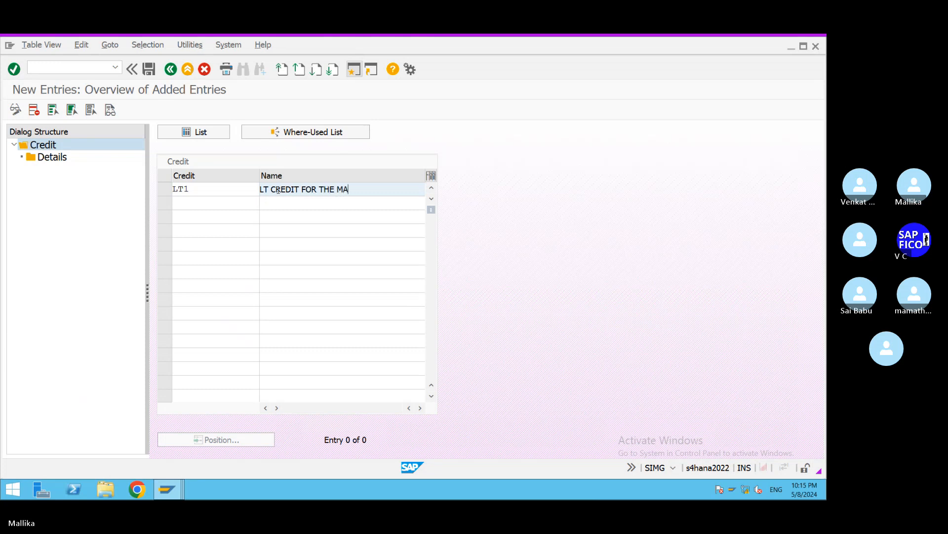
key(BackSpace)
key(BackSpace)
key(BackSpace)
key(BackSpace)
key(BackSpace)
key(BackSpace)
key(BackSpace)
key(BackSpace)
key(BackSpace)
key(BackSpace)
text(MATE)
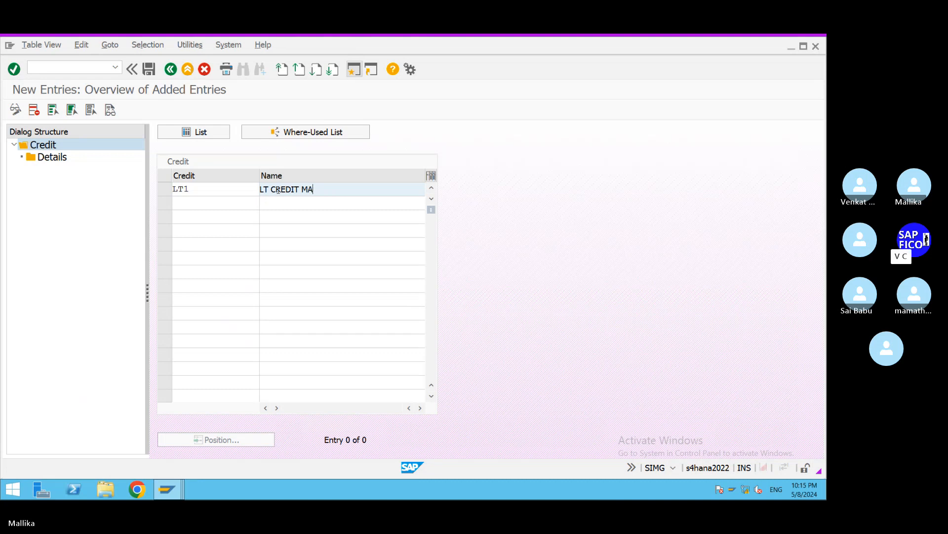
text(RIAL )
text(O)
click(338, 195)
key(BackSpace)
key(BackSpace)
key(BackSpace)
key(BackSpace)
key(BackSpace)
click(332, 189)
text(H)
Add credit LT2 named "LT CREDIT PRD OH" and save both credits under the customizing request CREATION OF CALCULATION BASES
click(186, 206)
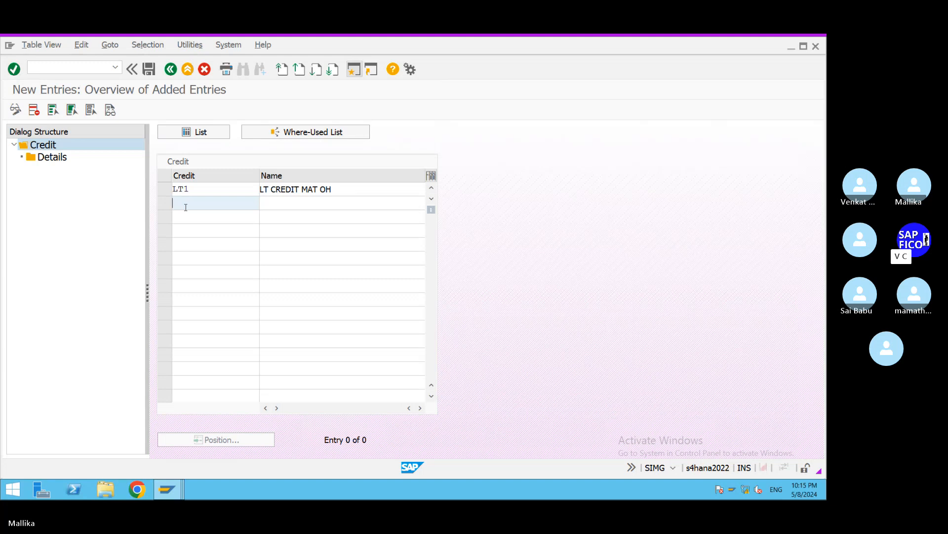
text(LT2)
key(Tab)
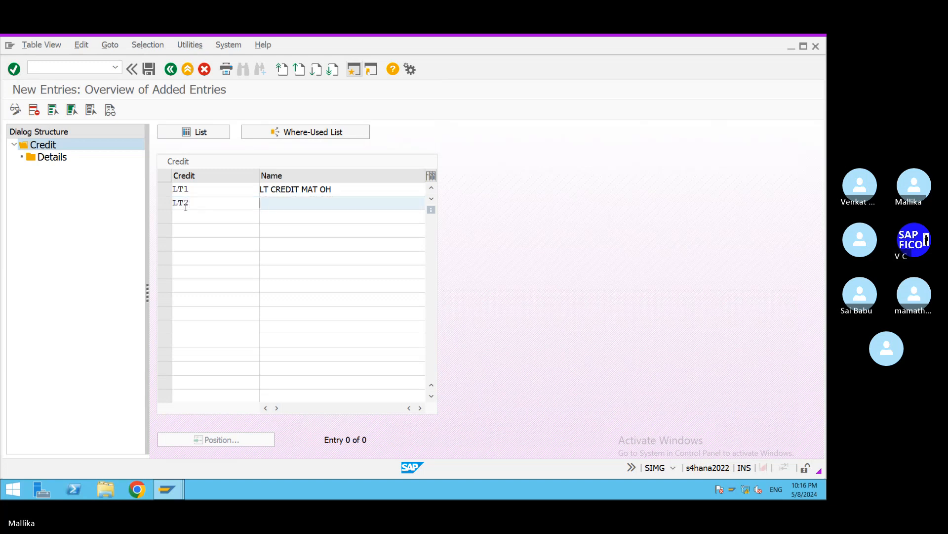
text(LT )
text(P)
text(R)
key(BackSpace)
key(BackSpace)
text(CREDIT)
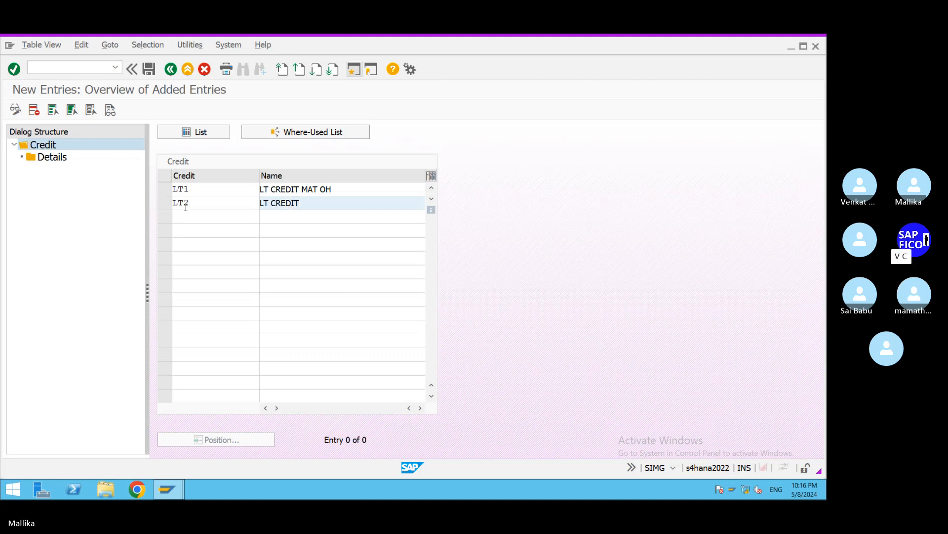
text( PRDOH)
click(315, 204)
click(148, 70)
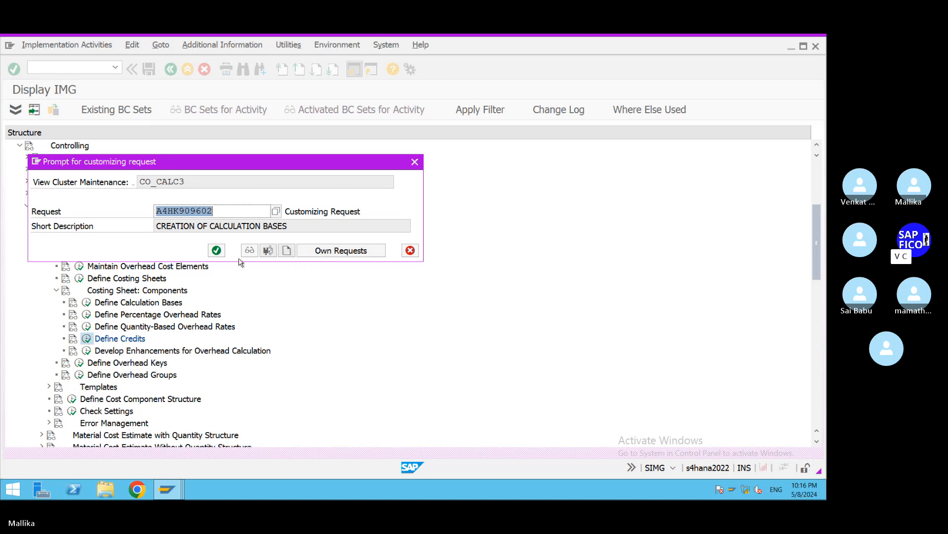
click(216, 250)
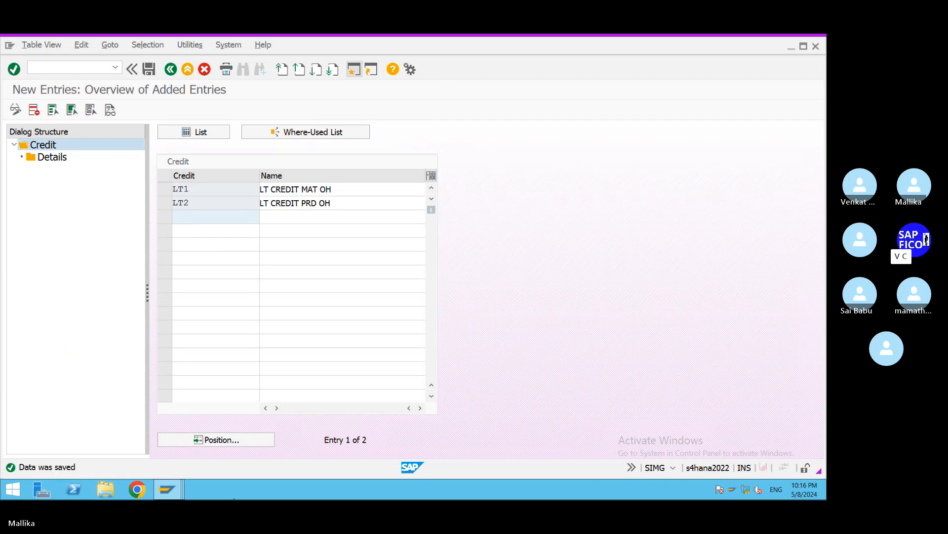
Open the details of credit LT1 for controlling area MAL2 and start a new details entry
click(163, 190)
double_click(62, 158)
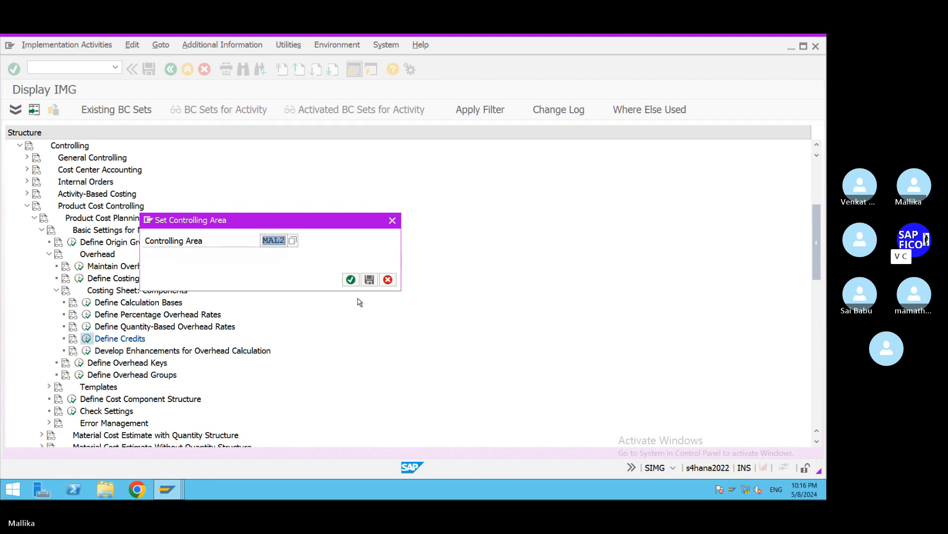
click(351, 279)
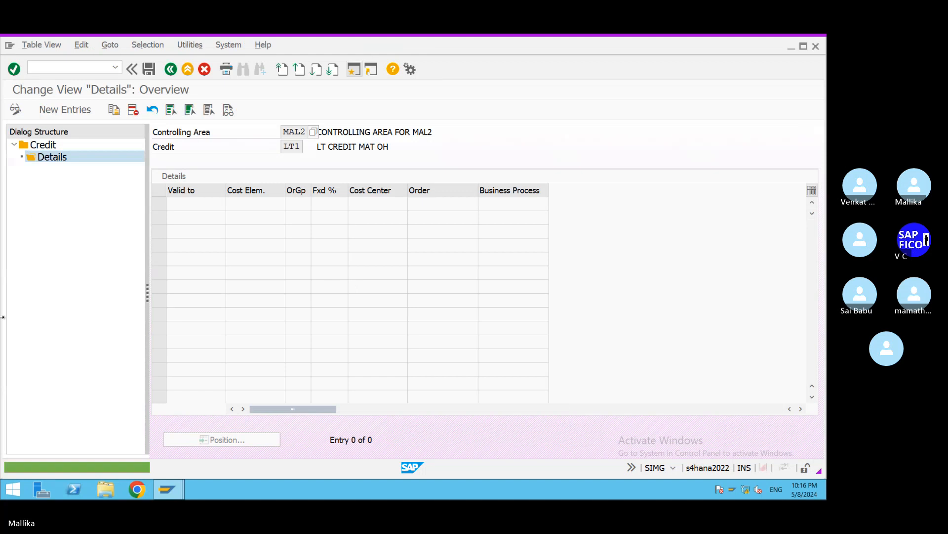
click(39, 110)
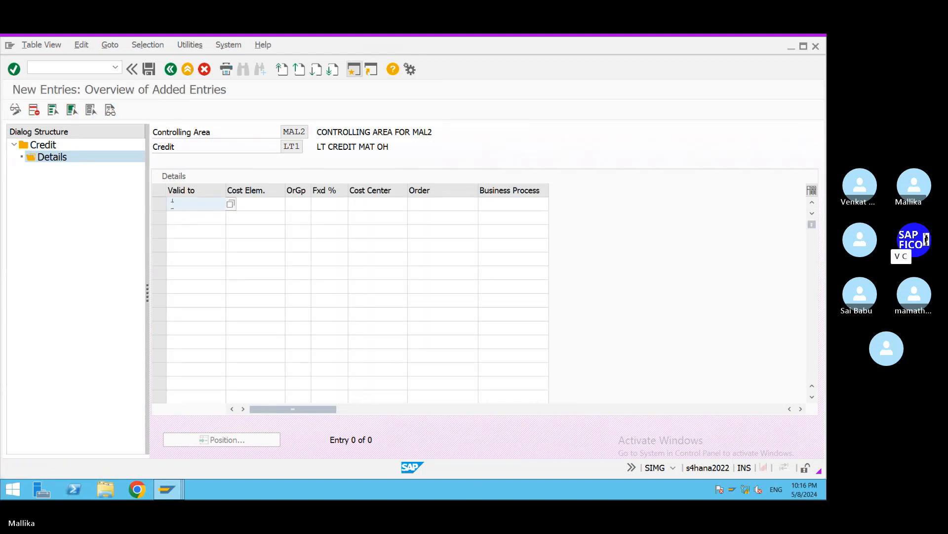
text(01.01.2024)
key(Tab)
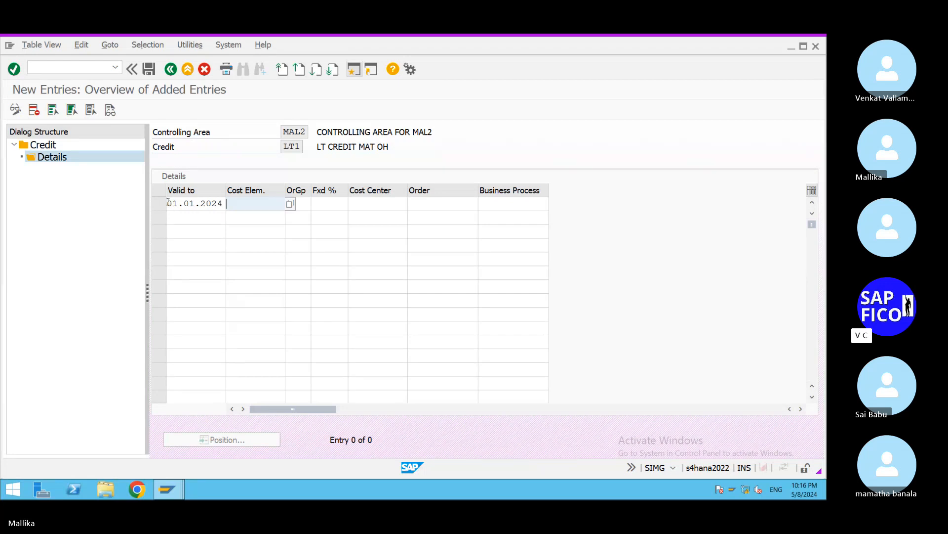
drag(223, 203, 3, 201)
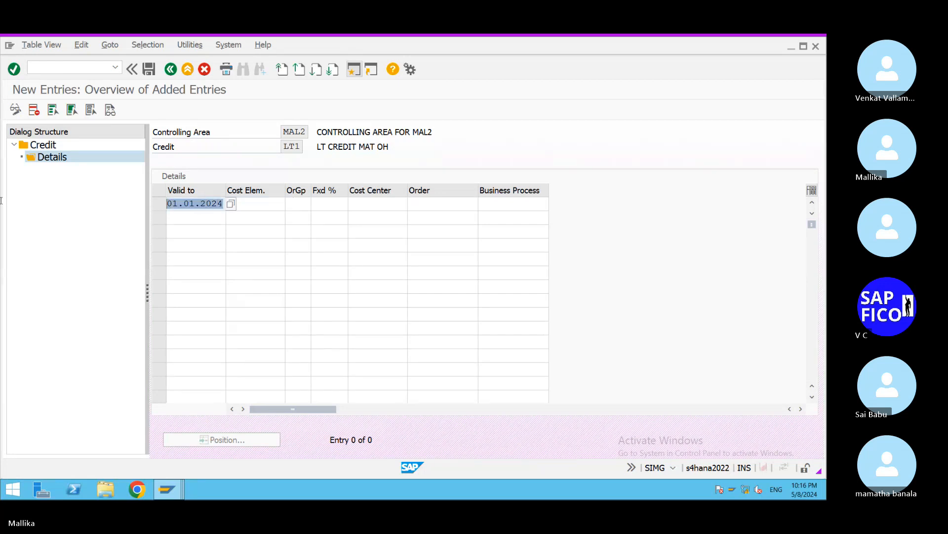
key(BackSpace)
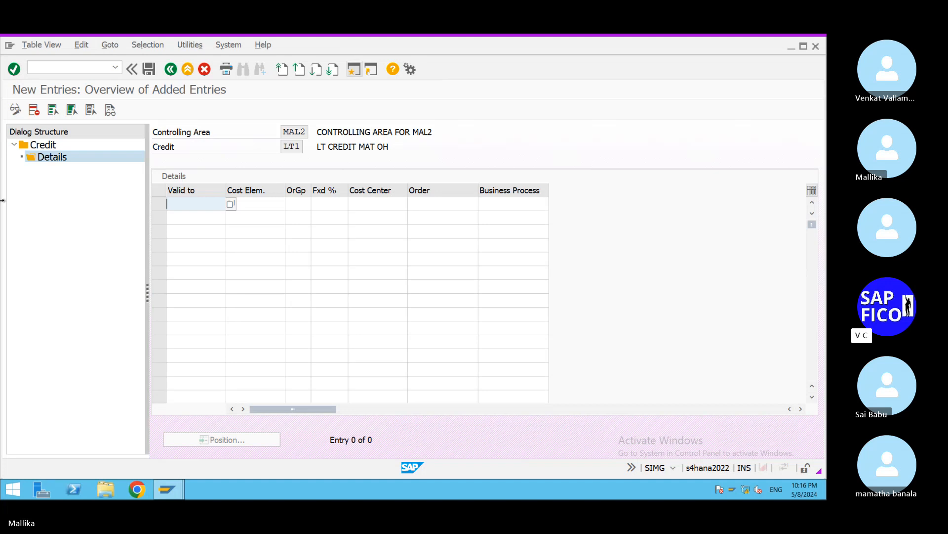
Set the LT1 details entry valid to 31.12.9999 and assign cost element 100606, LT MATERIAL OH A/C
text(31.12.9999)
key(Tab)
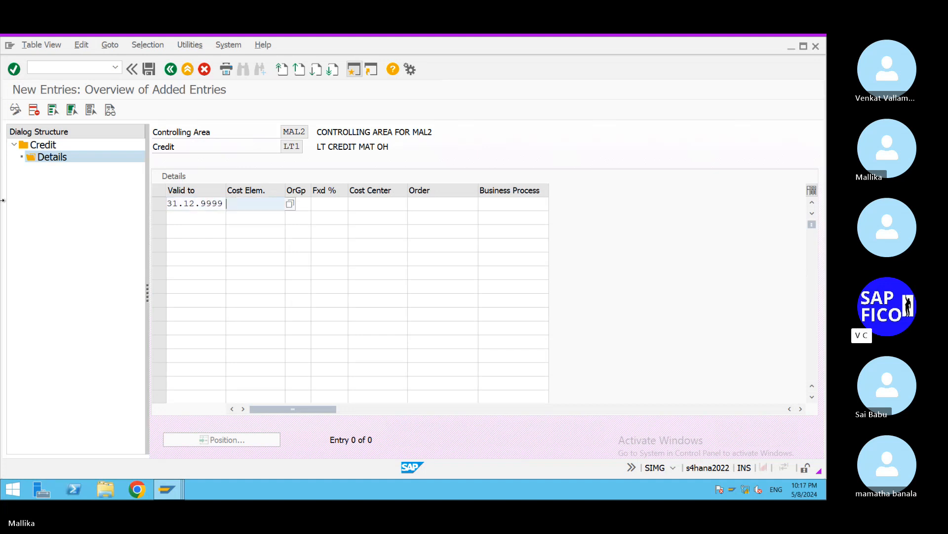
click(290, 204)
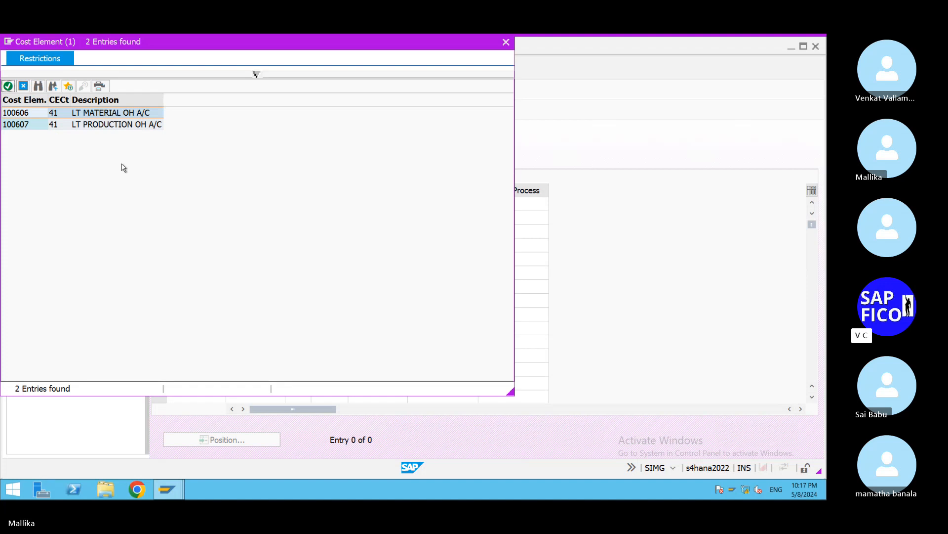
double_click(115, 114)
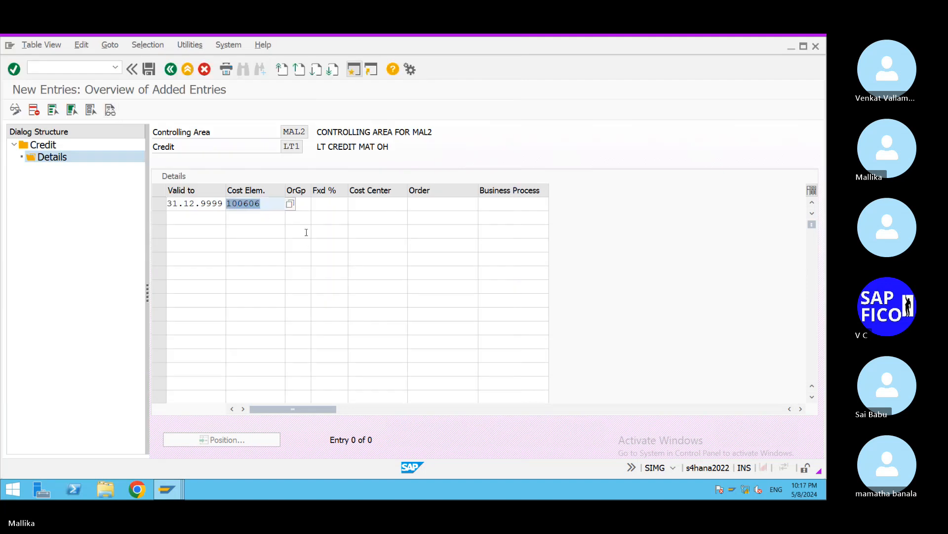
key(Tab)
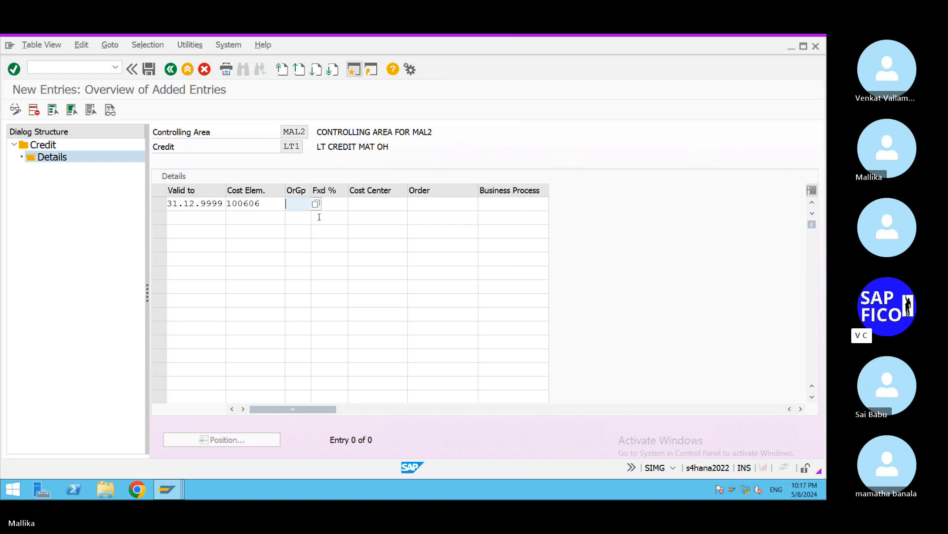
Check the possible entries for the fixed cost share and set the LT1 entry's Fxd % to *
click(332, 207)
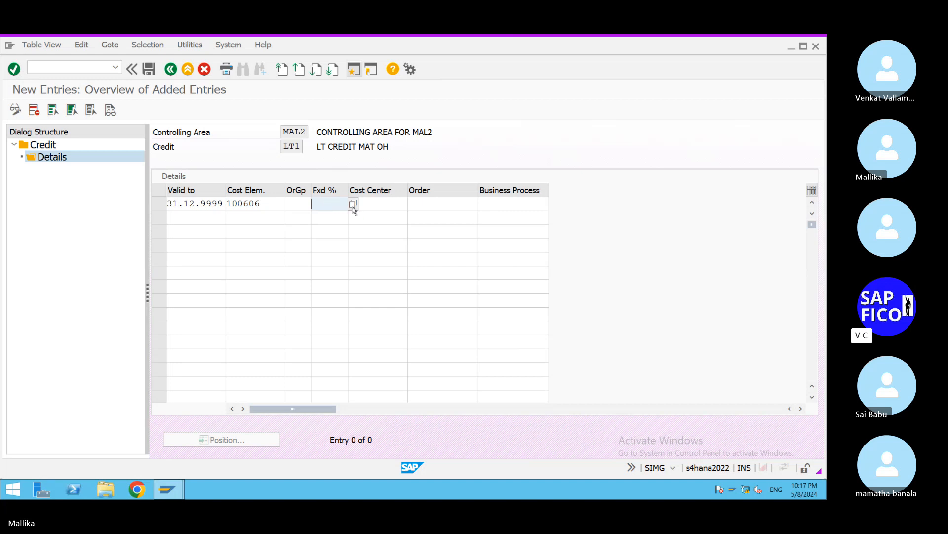
click(353, 205)
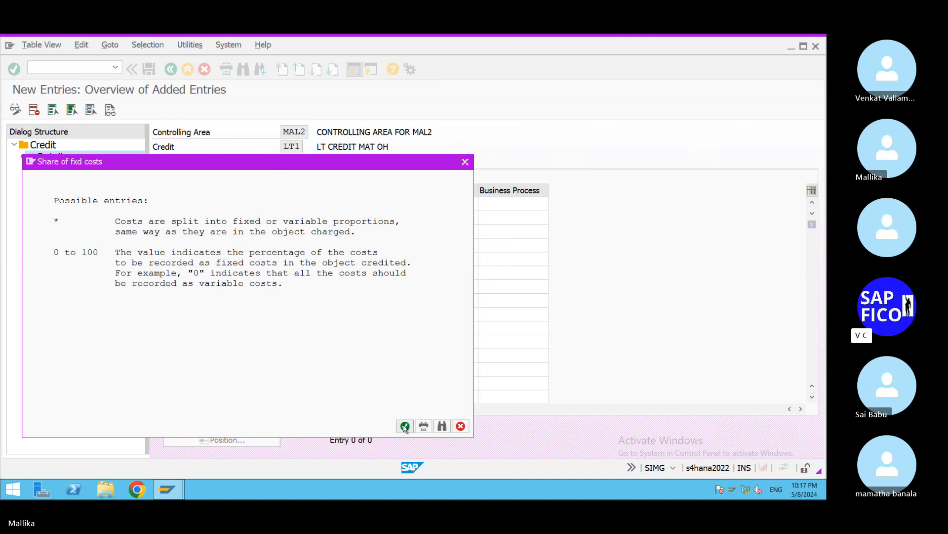
click(405, 426)
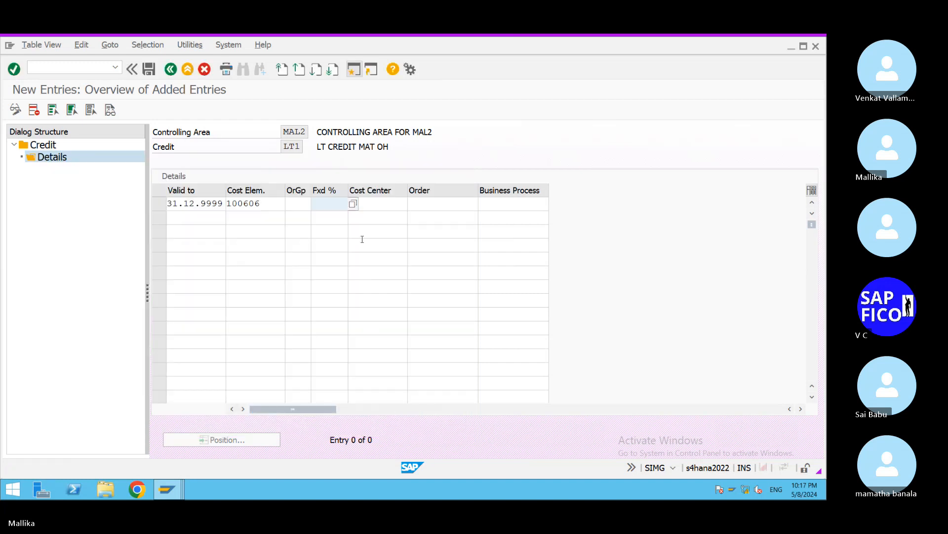
click(353, 204)
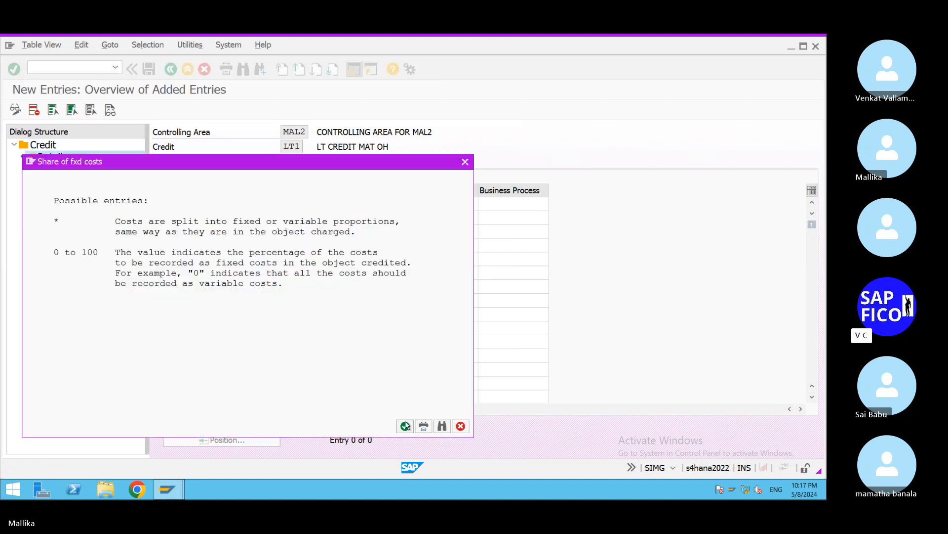
click(405, 426)
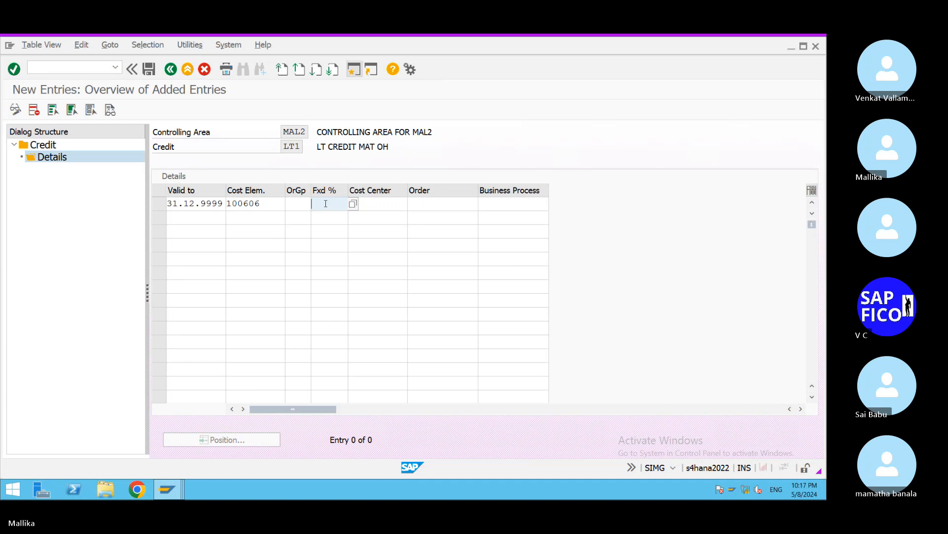
text(*)
Assign cost center LTOH1, LT MATERIAL OH, to the LT1 credit entry and save it
click(380, 210)
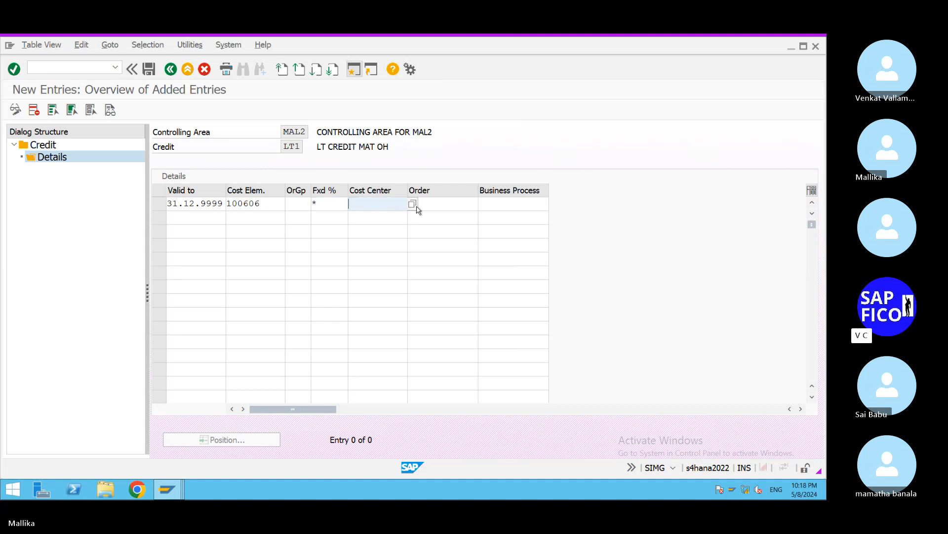
click(413, 205)
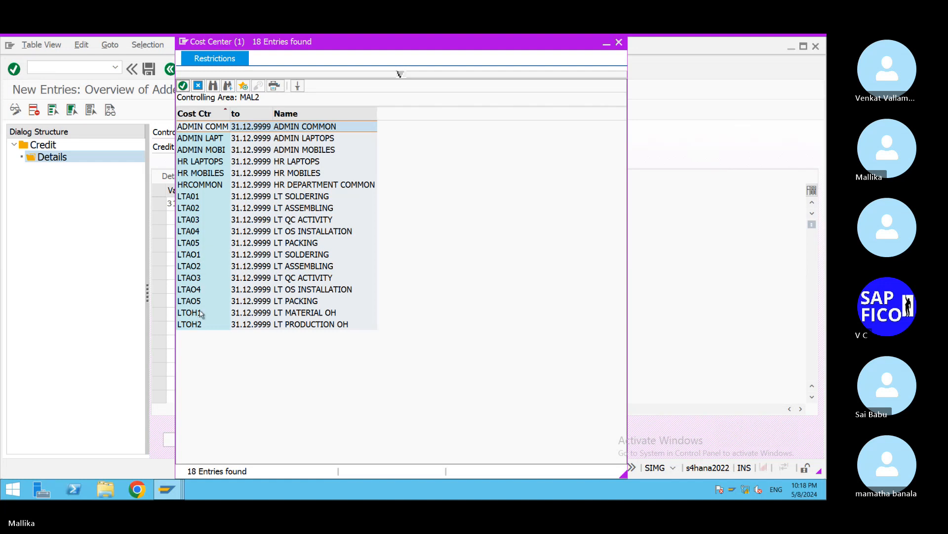
click(324, 314)
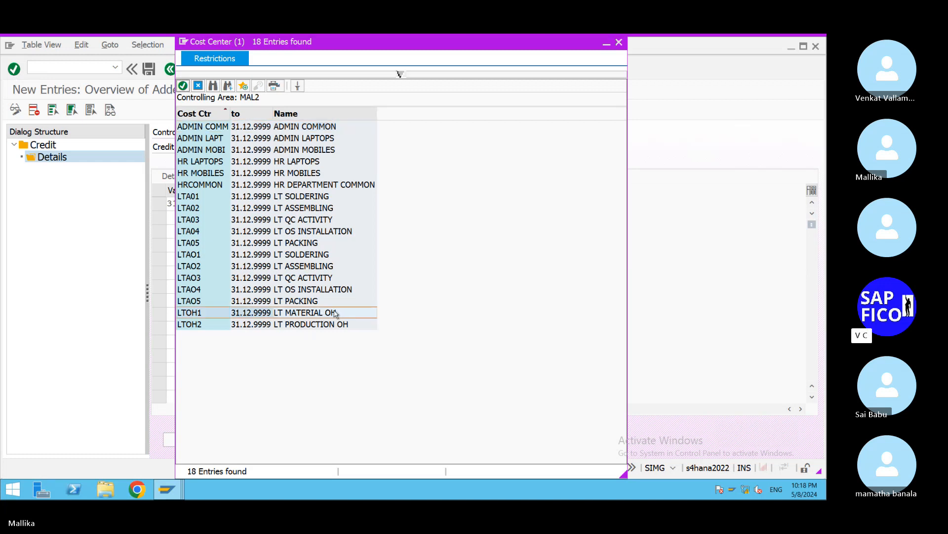
double_click(333, 313)
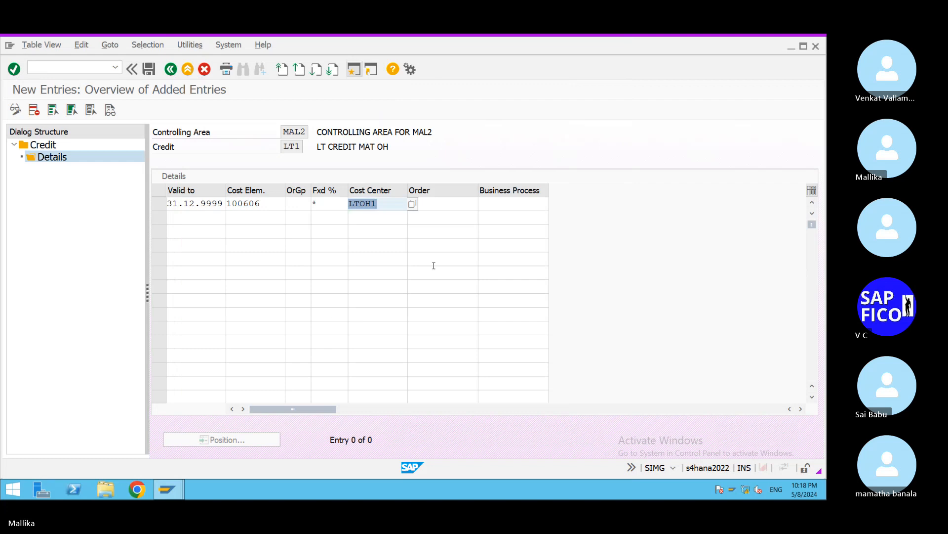
click(436, 207)
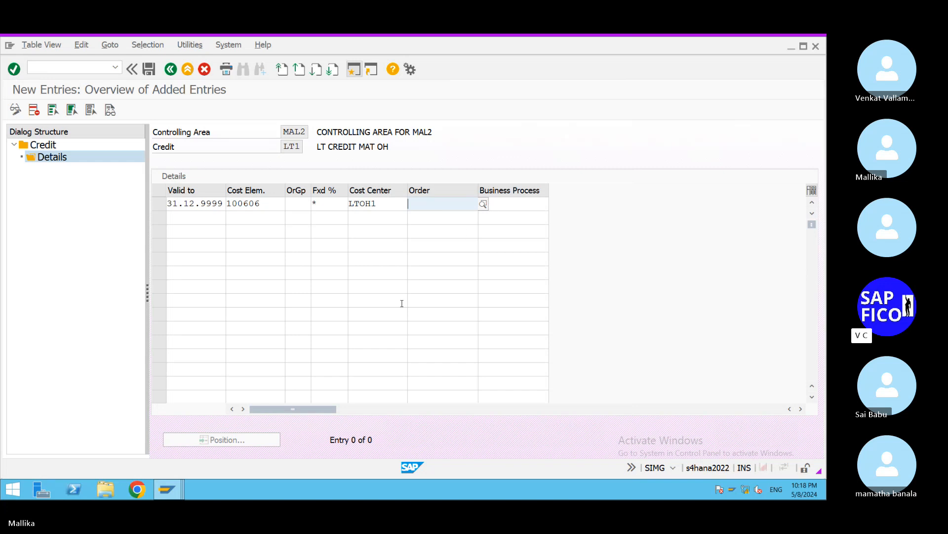
click(148, 70)
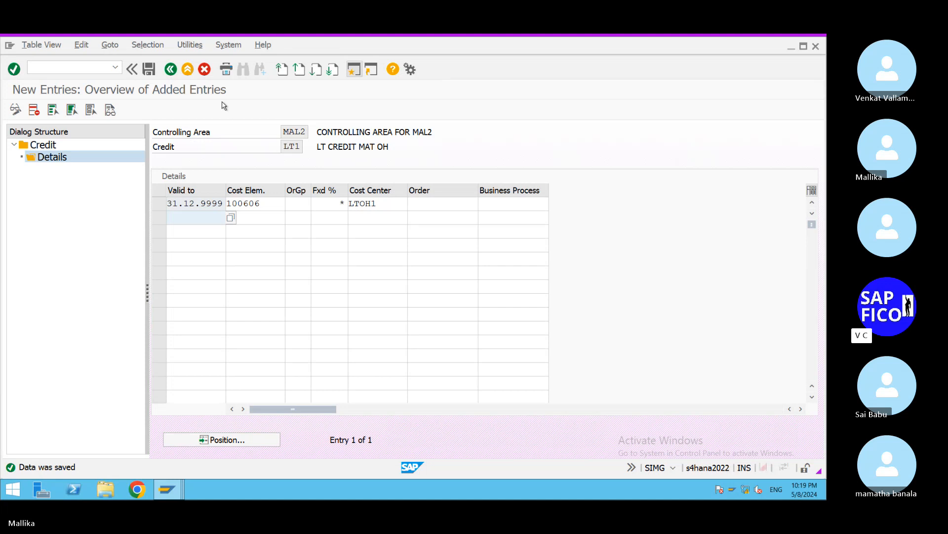
Return to the credit list, open the details of credit LT2 for controlling area MAL2 and start a new entry
click(171, 70)
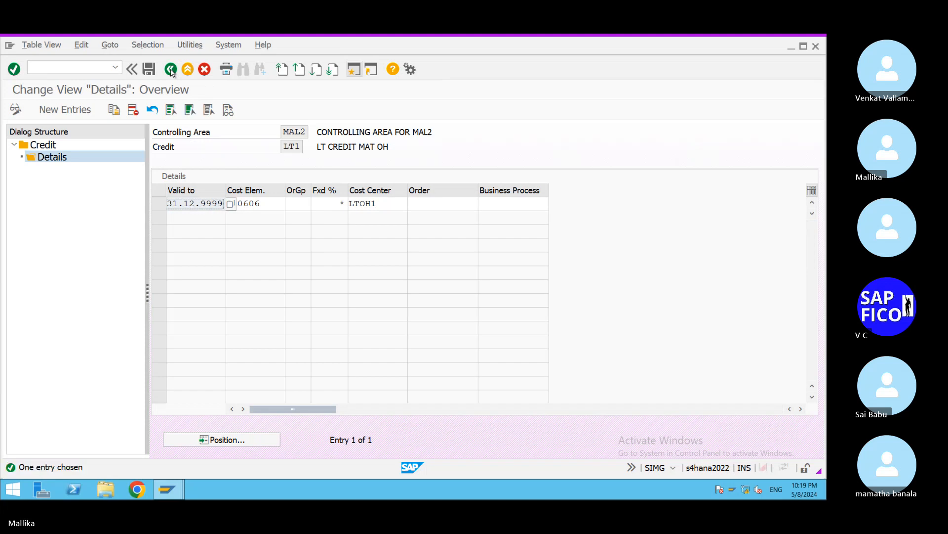
click(171, 69)
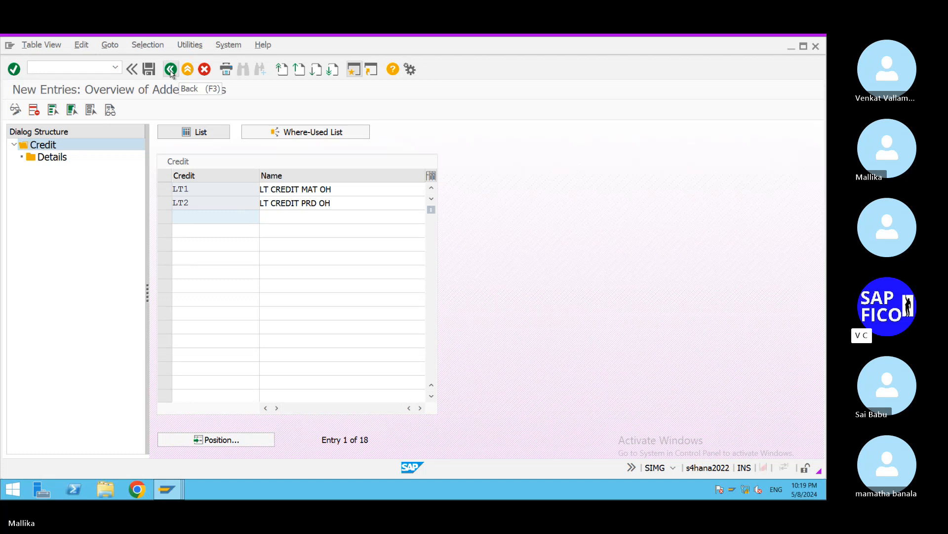
click(164, 203)
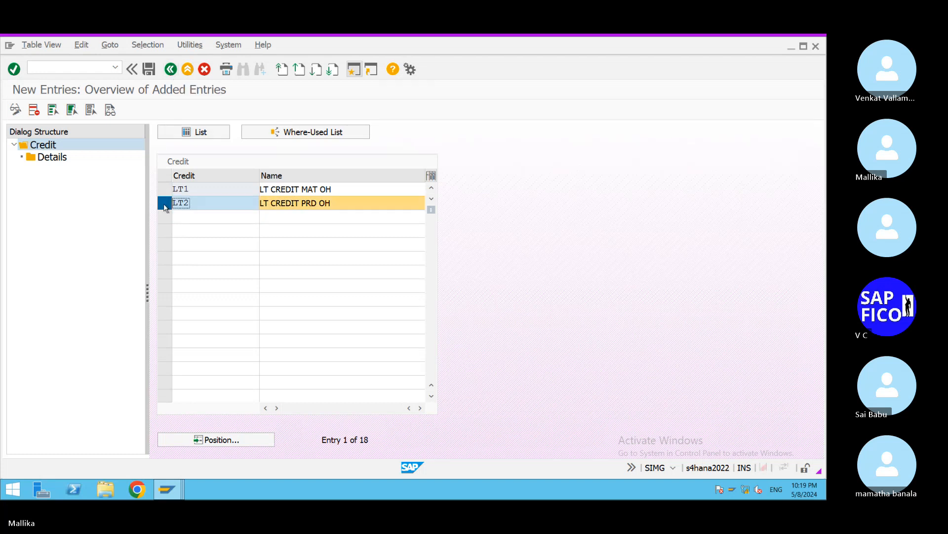
click(57, 161)
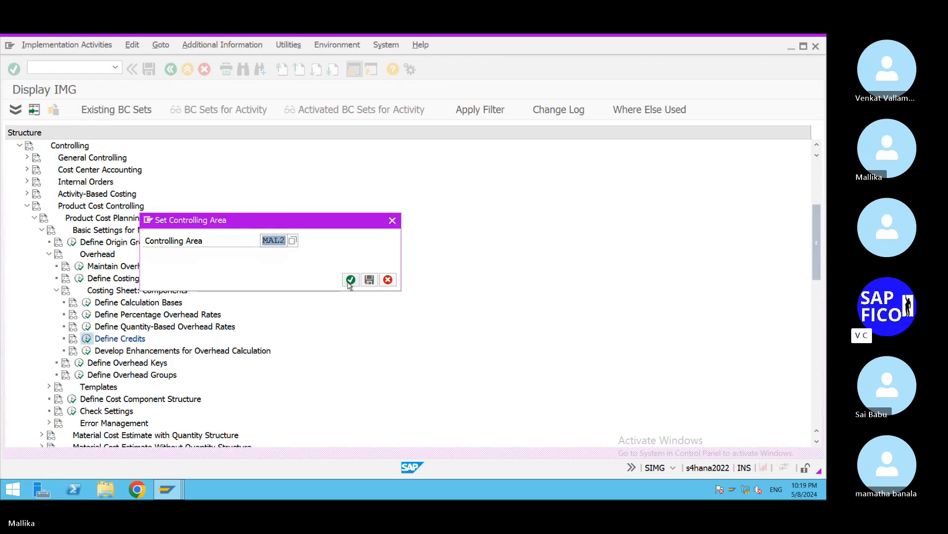
click(350, 279)
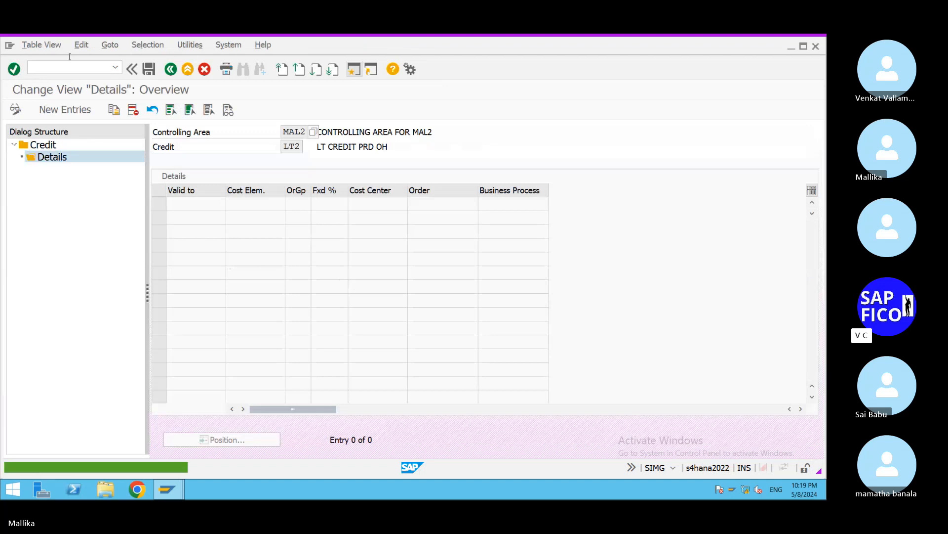
click(57, 109)
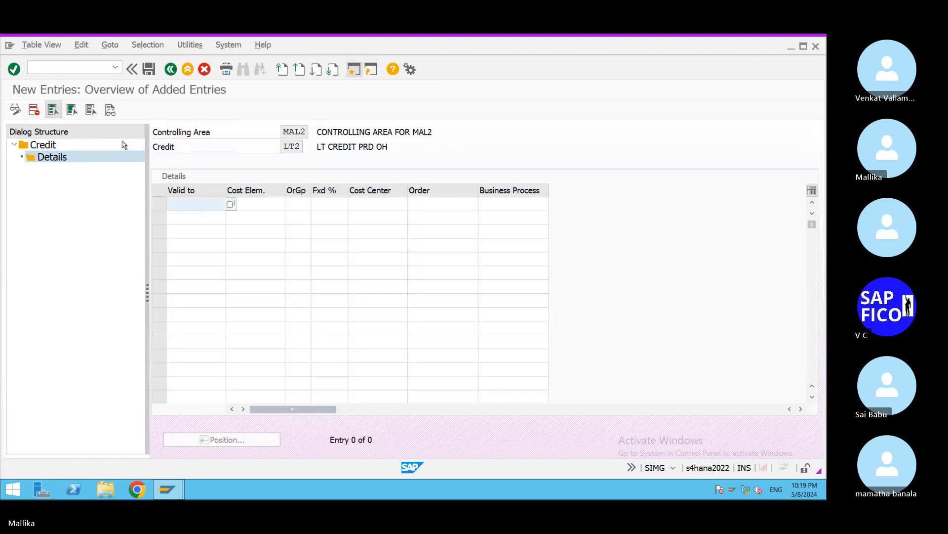
Set the LT2 details entry valid to 31.12.9999 and assign cost element 100607, LT PRODUCTION OH A/C
click(198, 204)
click(199, 217)
click(245, 203)
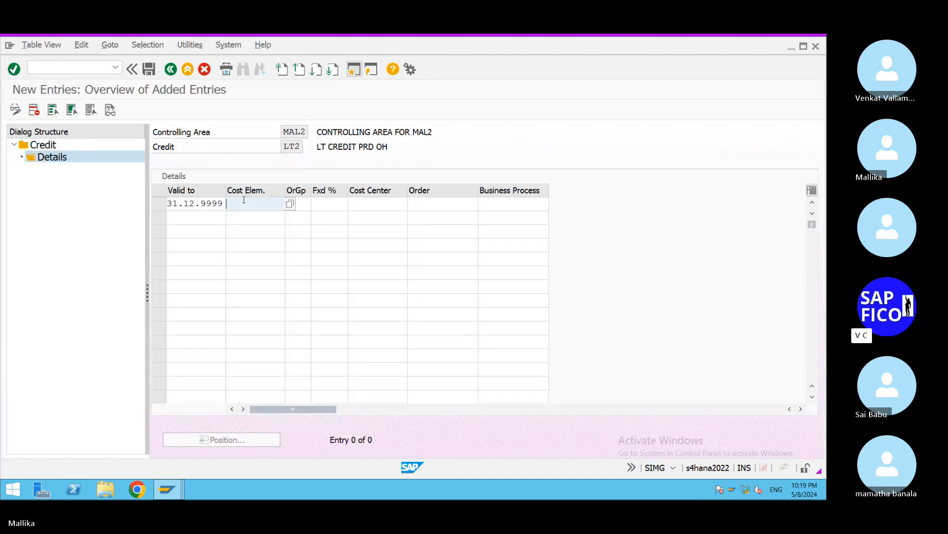
click(290, 204)
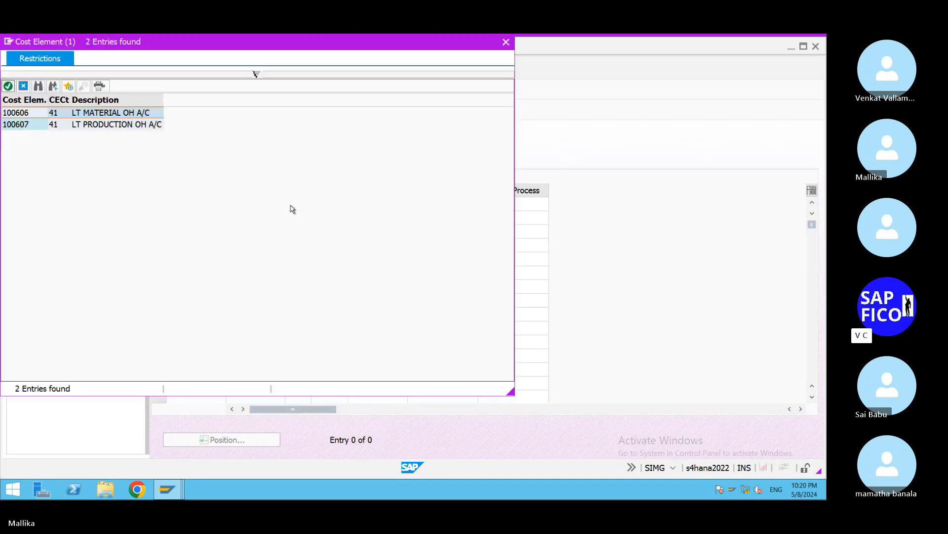
click(132, 128)
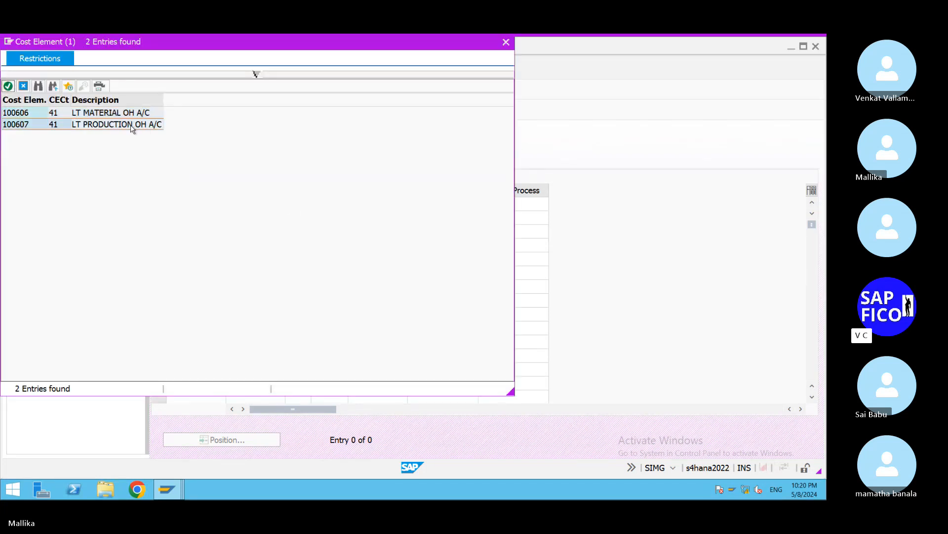
double_click(132, 125)
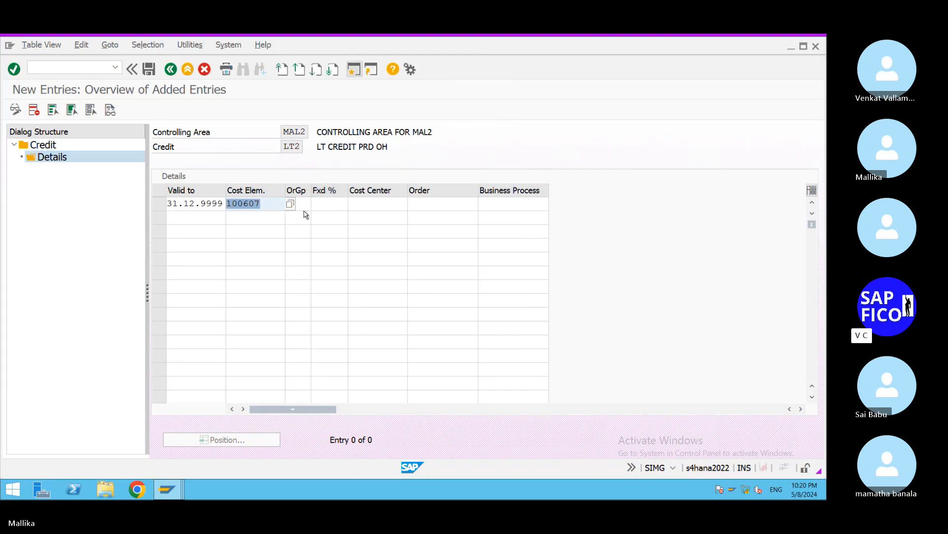
Set the LT2 entry's Fxd % to *, assign cost center LTOH2, LT PRODUCTION OH, and save it
click(340, 206)
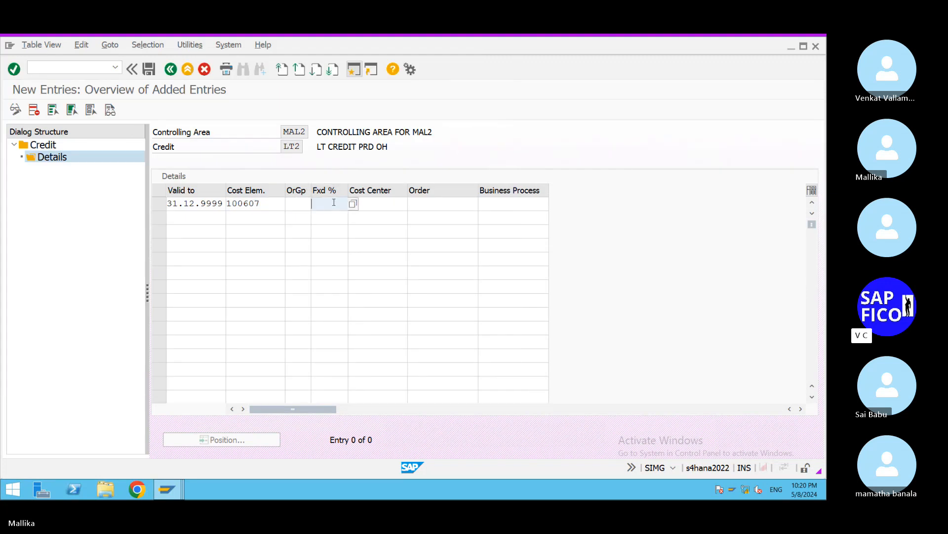
text(*)
click(405, 204)
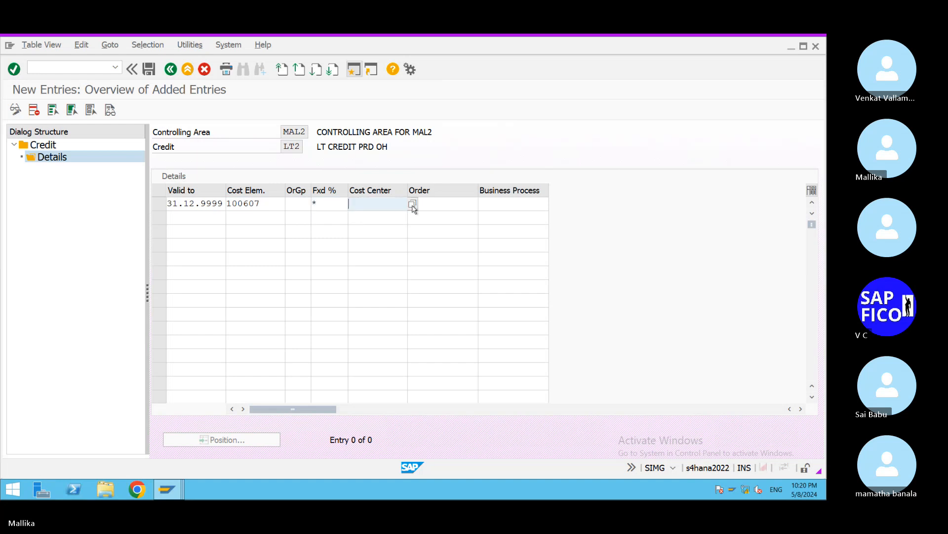
click(412, 204)
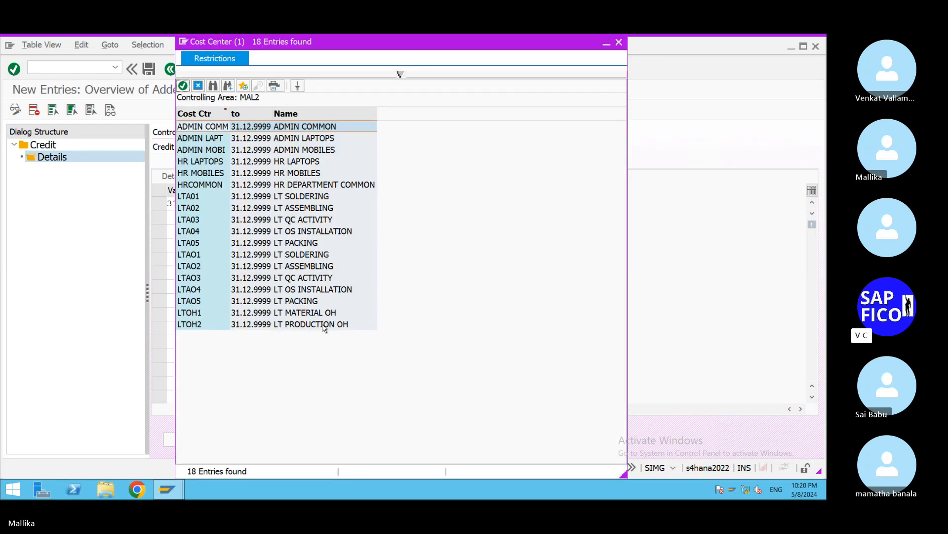
click(326, 325)
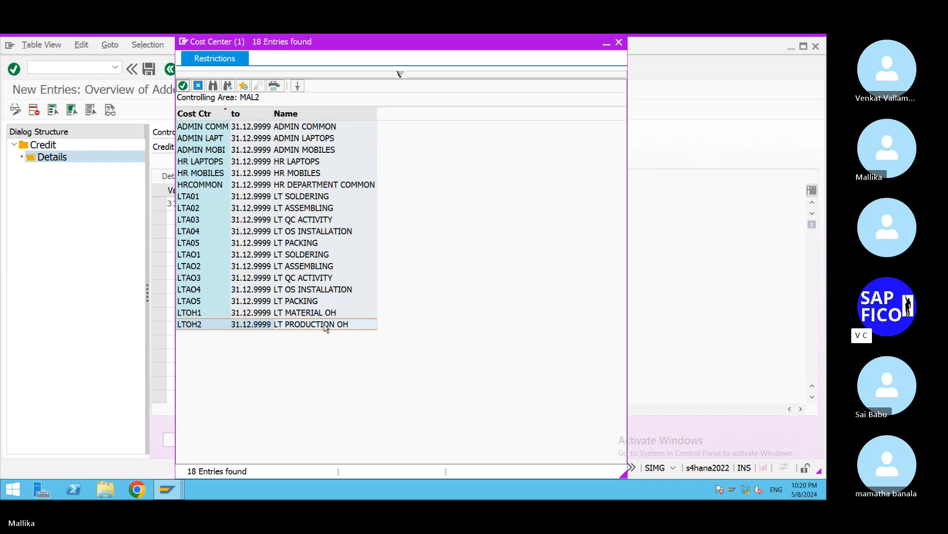
double_click(326, 325)
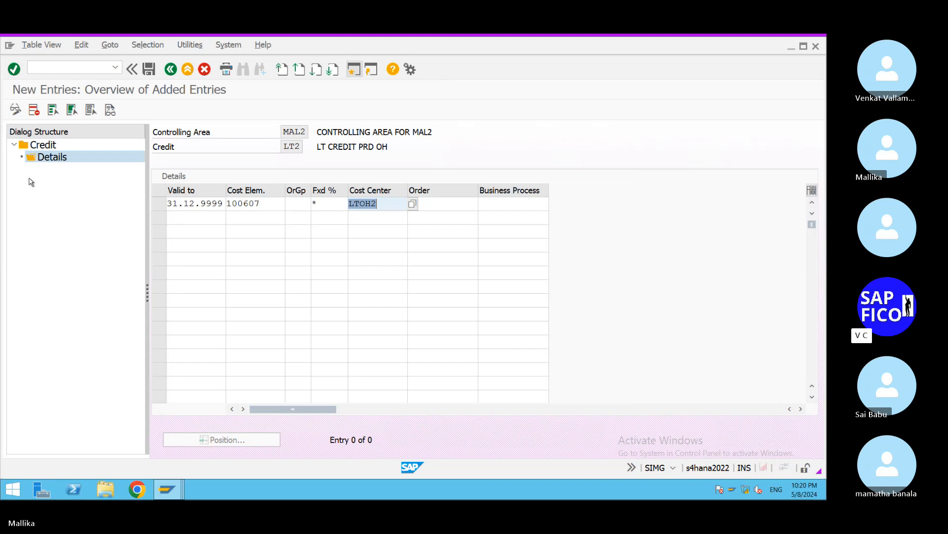
click(150, 75)
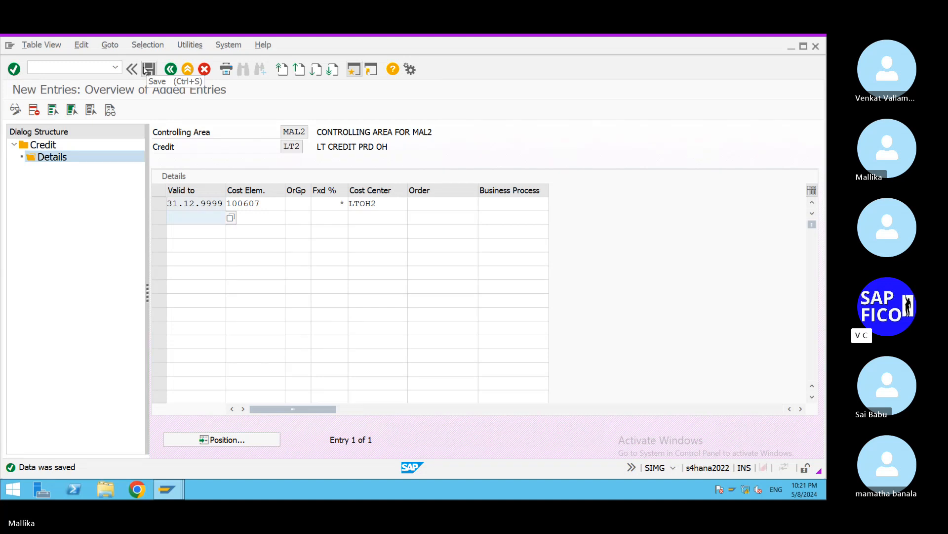
Switch to the Word notes and add the line 4.DEFINE COST SHEETS below 3.DEFINE CREDITS
mouse_move(636, 36)
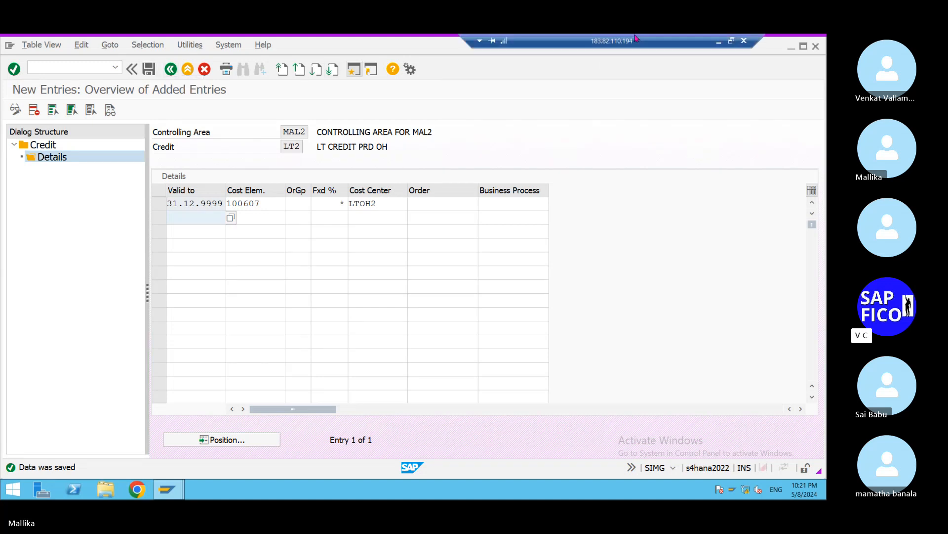
click(719, 41)
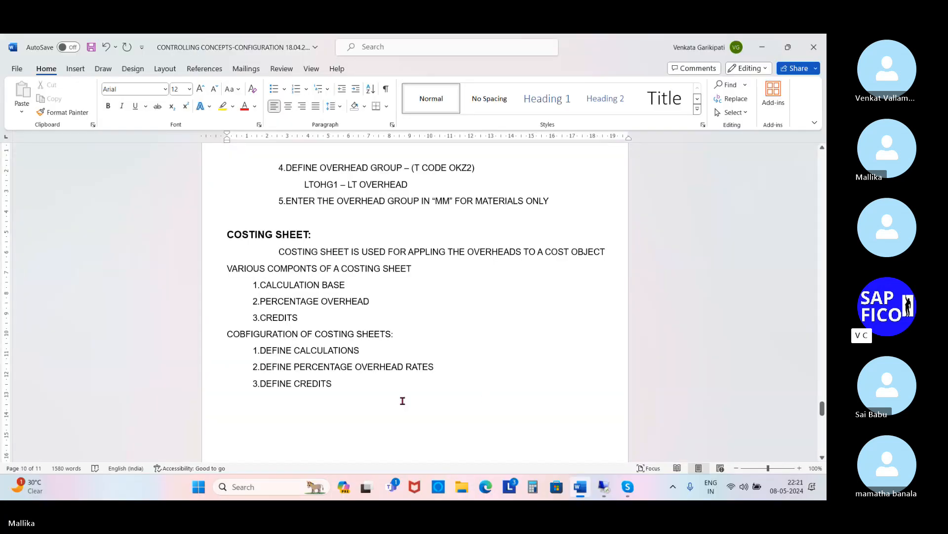
scroll(402, 401, down, 2)
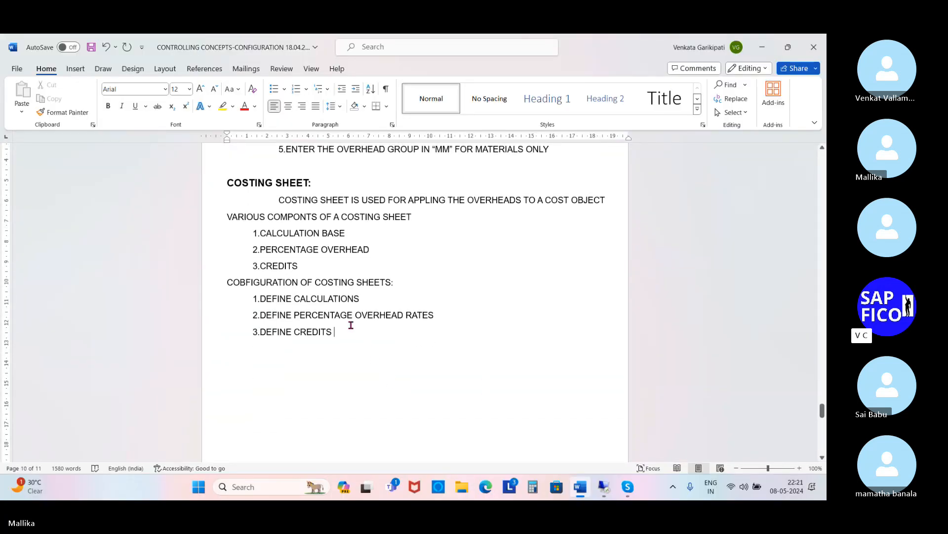
key(Return)
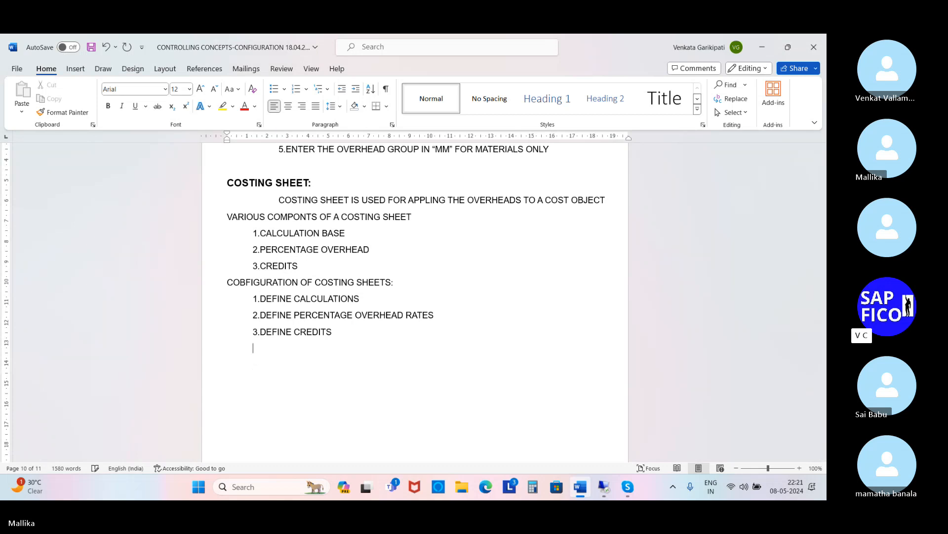
text(4.DEFINE COST SHE)
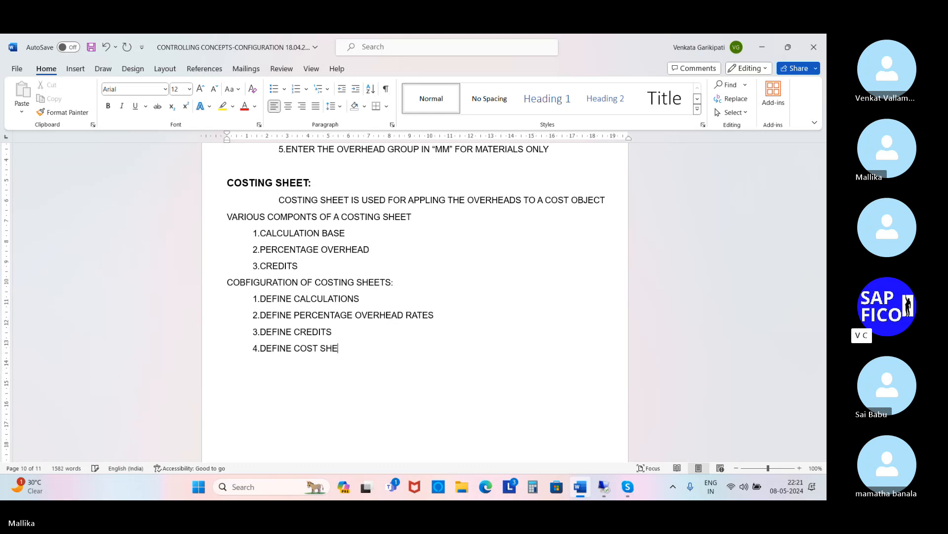
text(ETS)
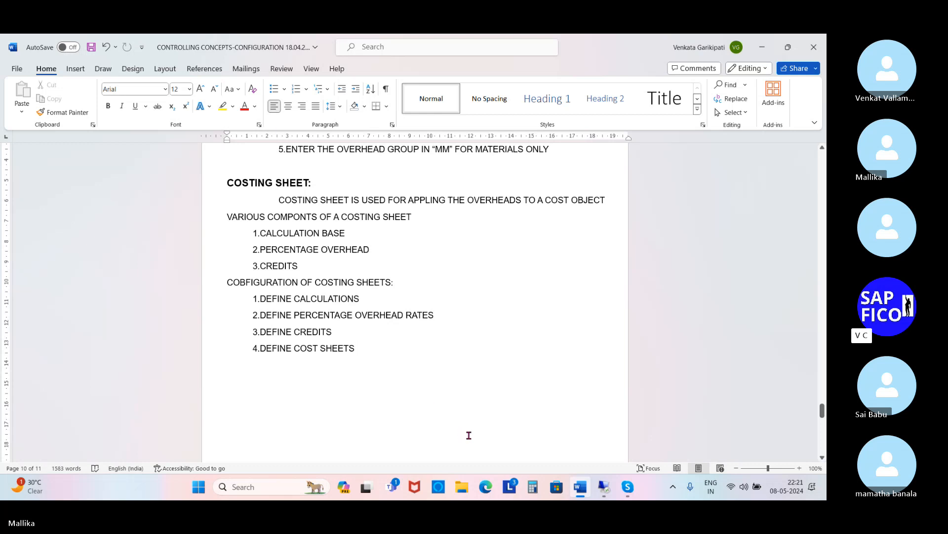
Switch back to the SAP remote session, run transaction /nspro and display the SAP Reference IMG
click(604, 487)
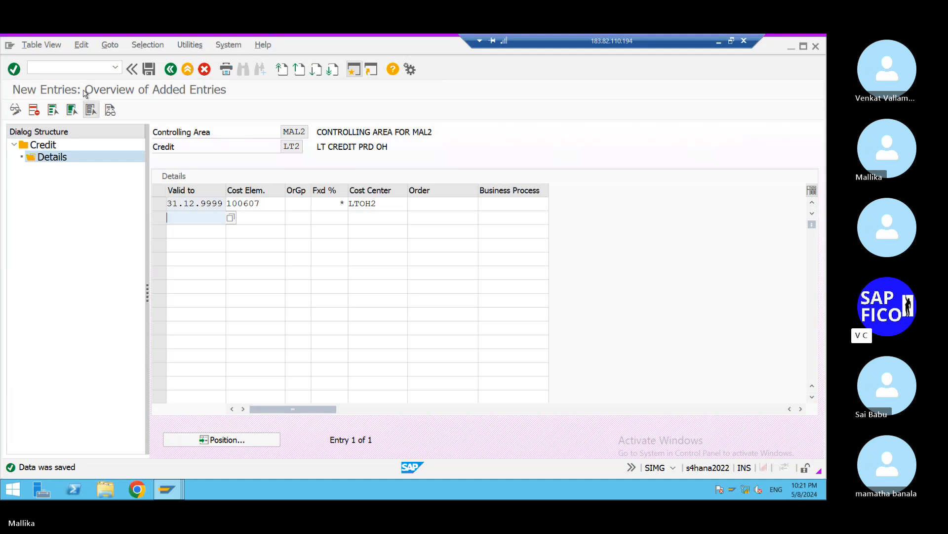
click(60, 71)
text(/)
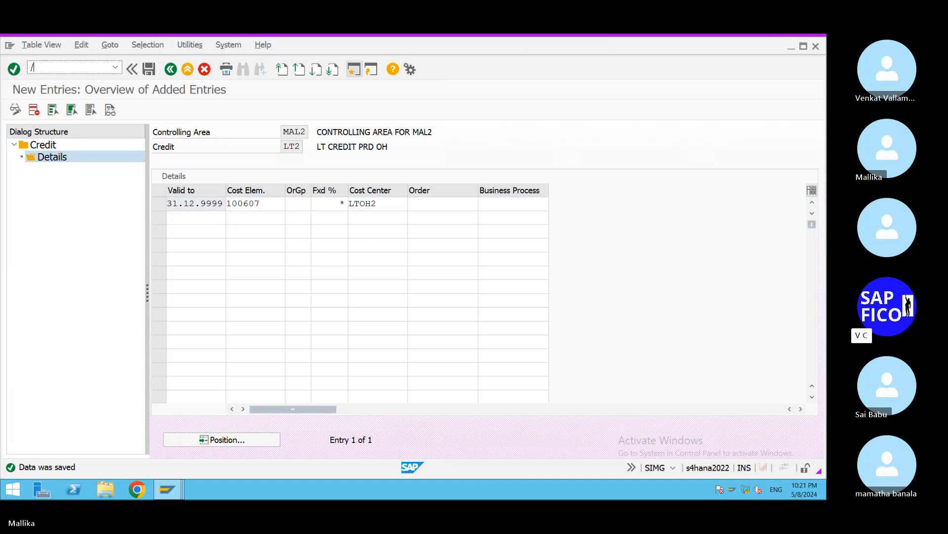
text(nspro)
key(Return)
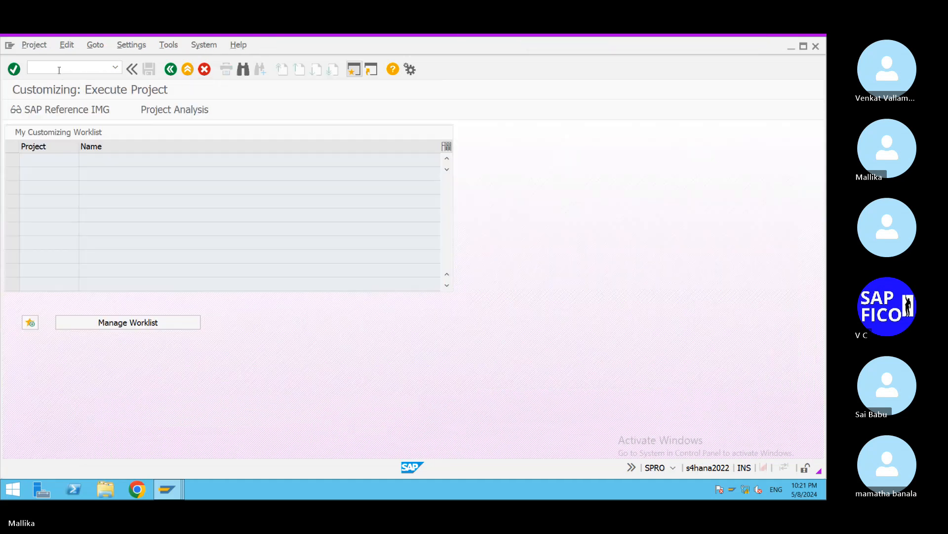
click(54, 109)
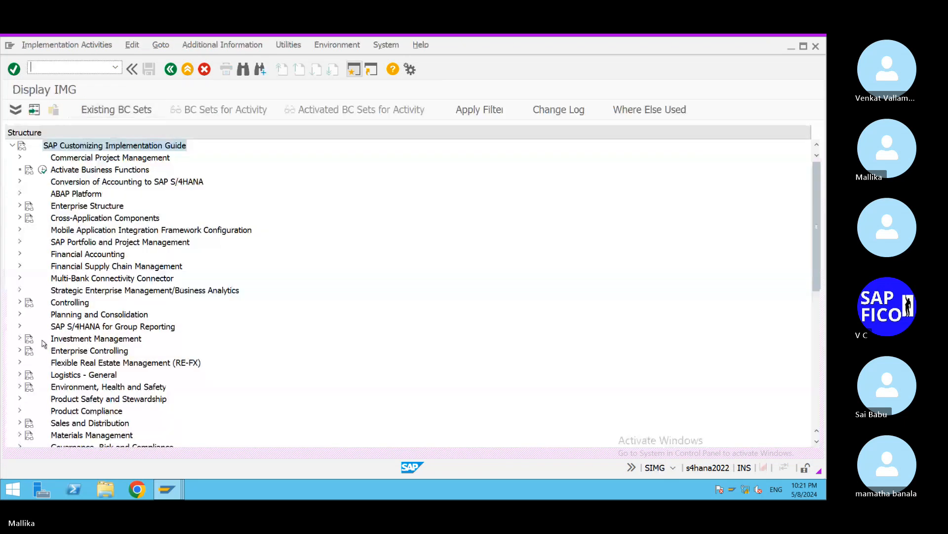
Expand Controlling, Product Cost Controlling, Product Cost Planning, Basic Settings for Material Costing and Overhead in the IMG structure
click(20, 302)
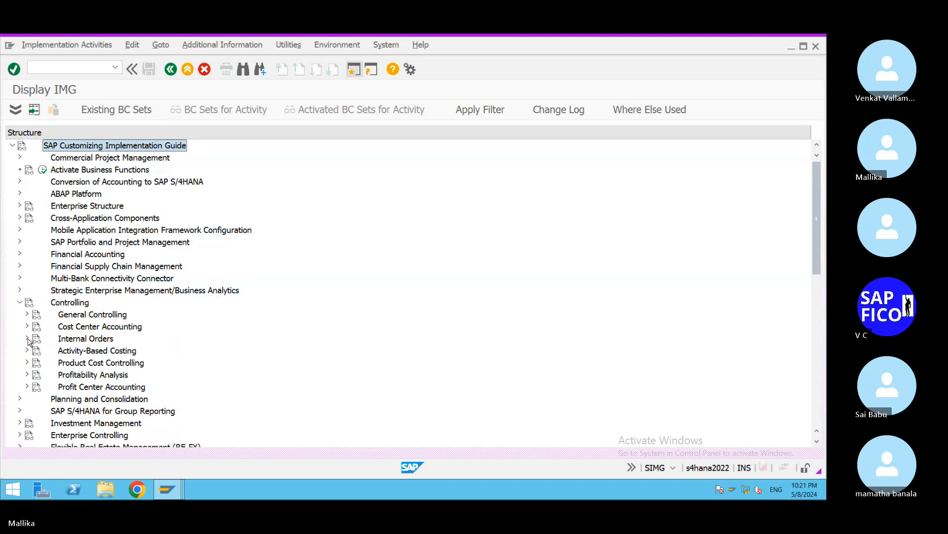
scroll(28, 341, down, 2)
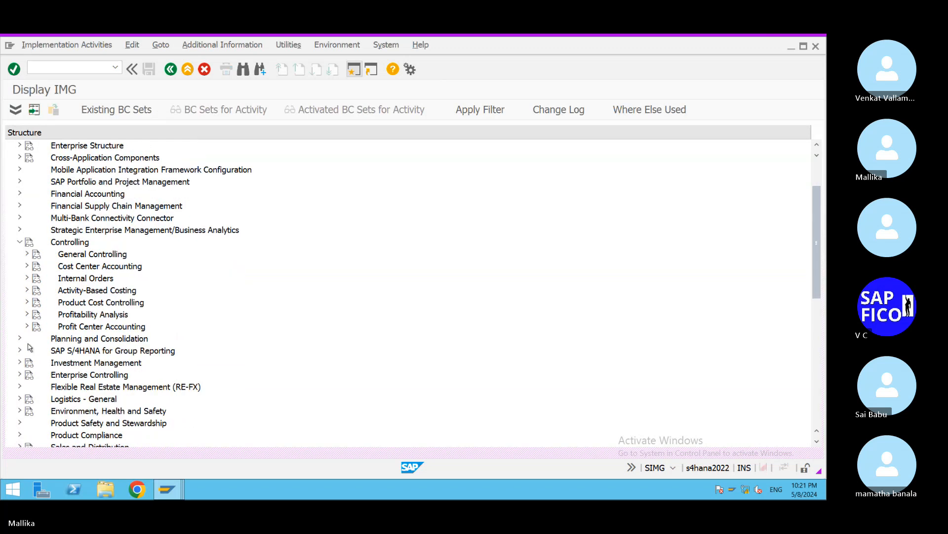
click(27, 303)
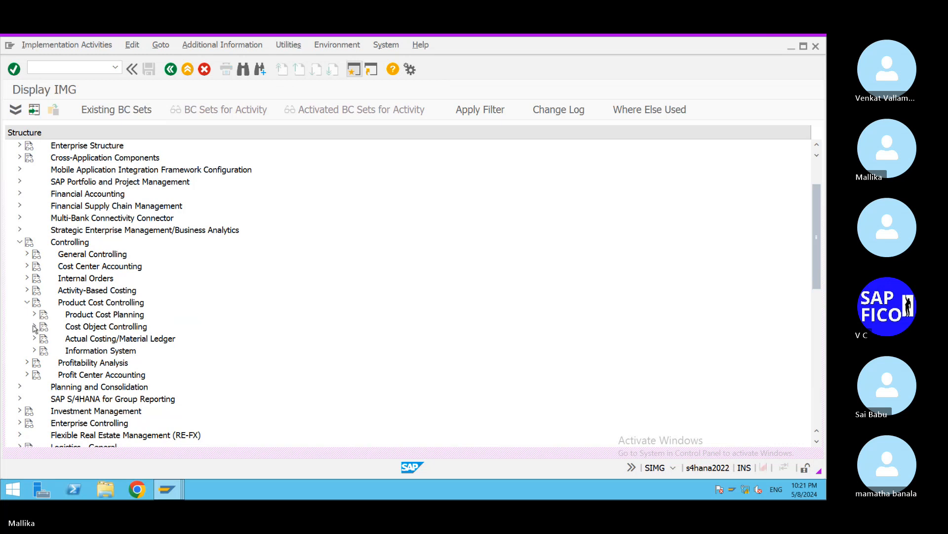
click(34, 315)
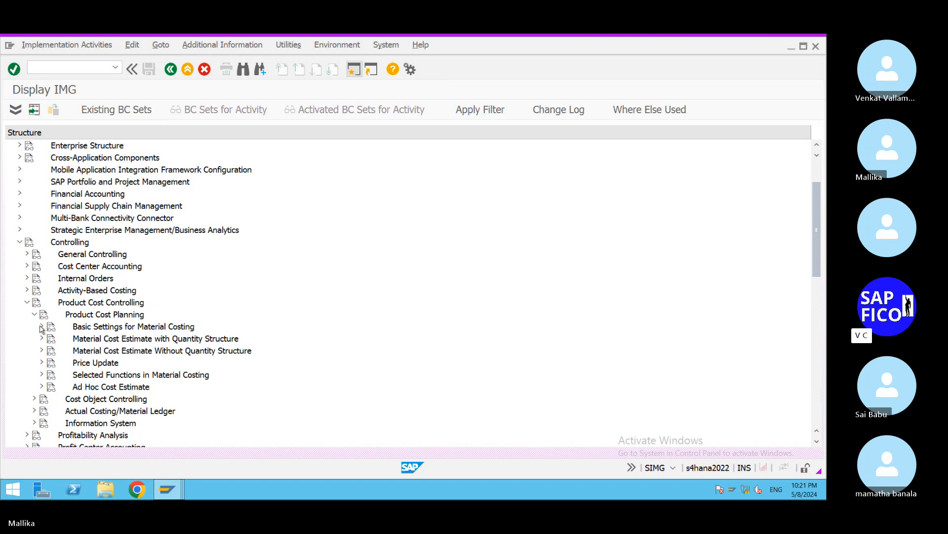
click(41, 327)
scroll(97, 349, down, 2)
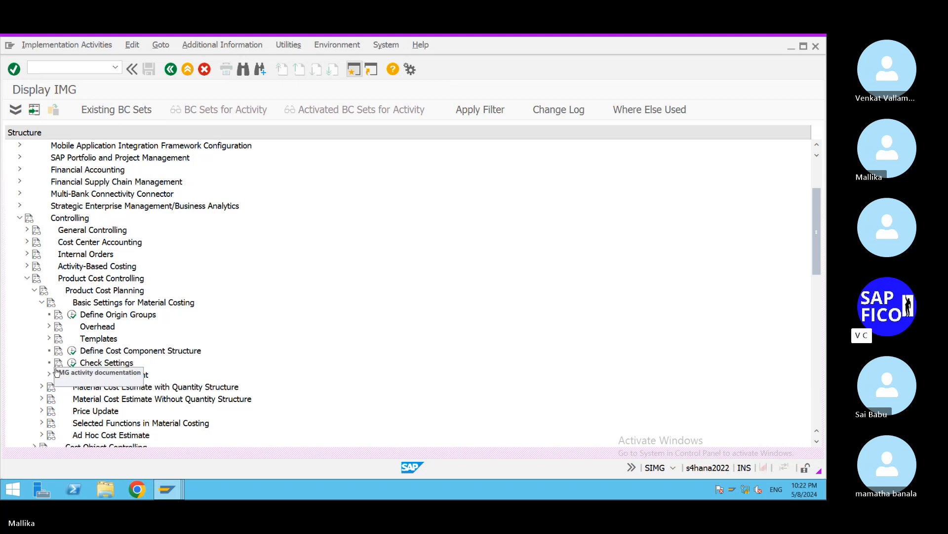
click(49, 326)
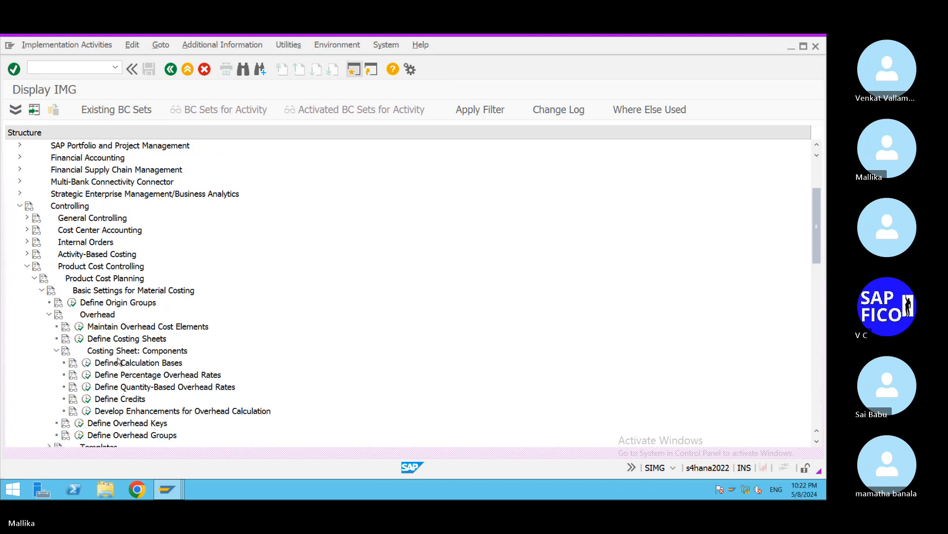
scroll(119, 362, down, 1)
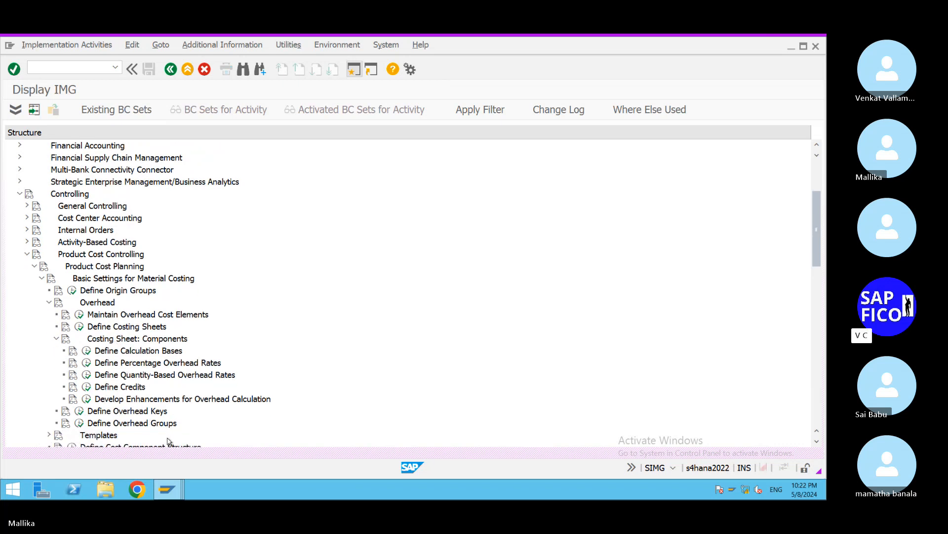
Execute the Define Costing Sheets activity under Overhead
click(49, 302)
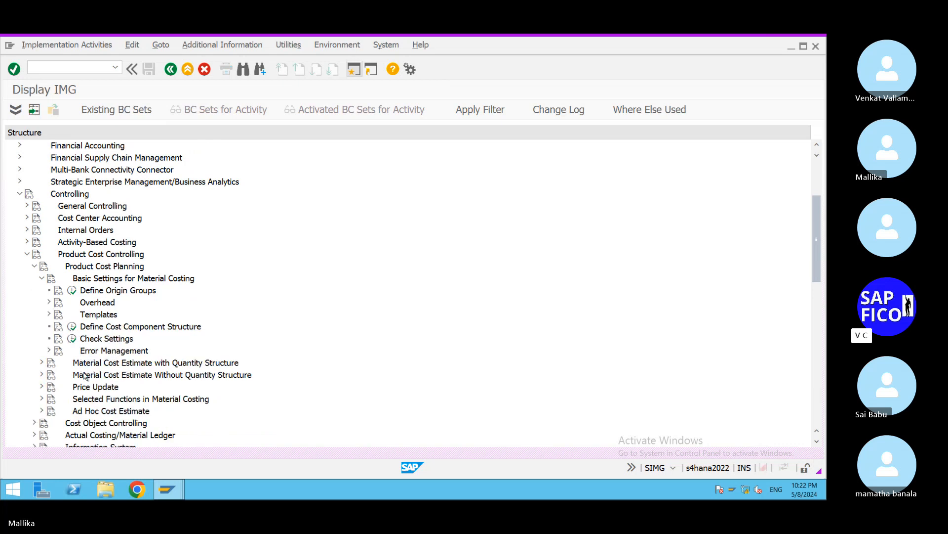
click(49, 302)
scroll(193, 398, down, 1)
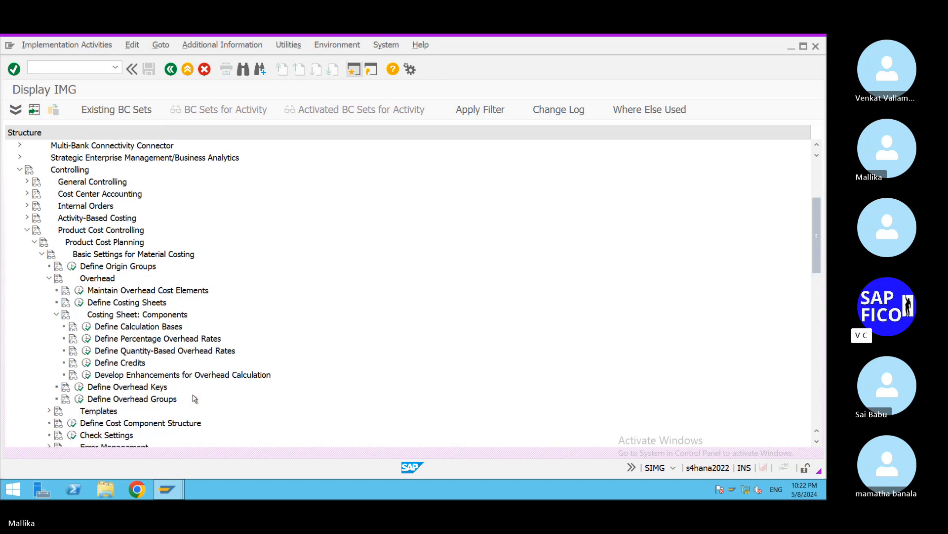
scroll(194, 398, down, 1)
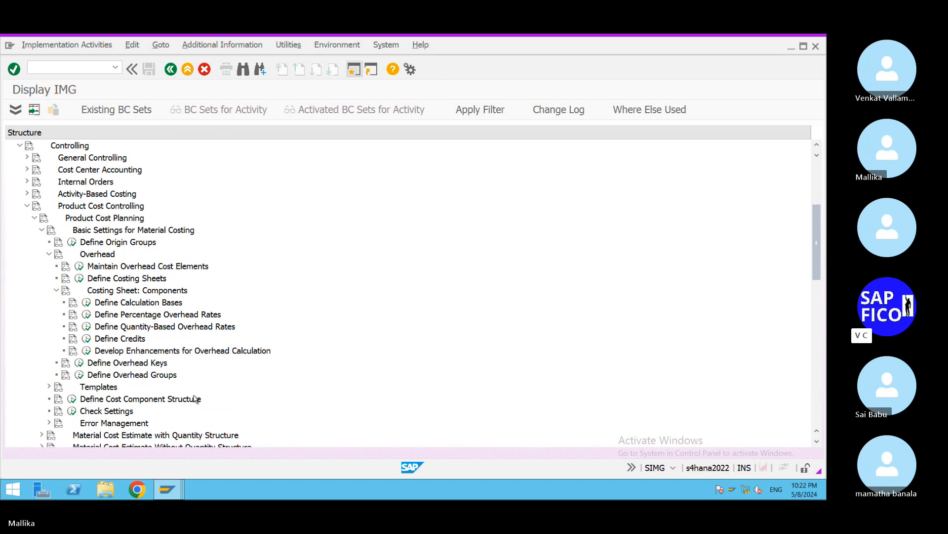
scroll(195, 399, down, 1)
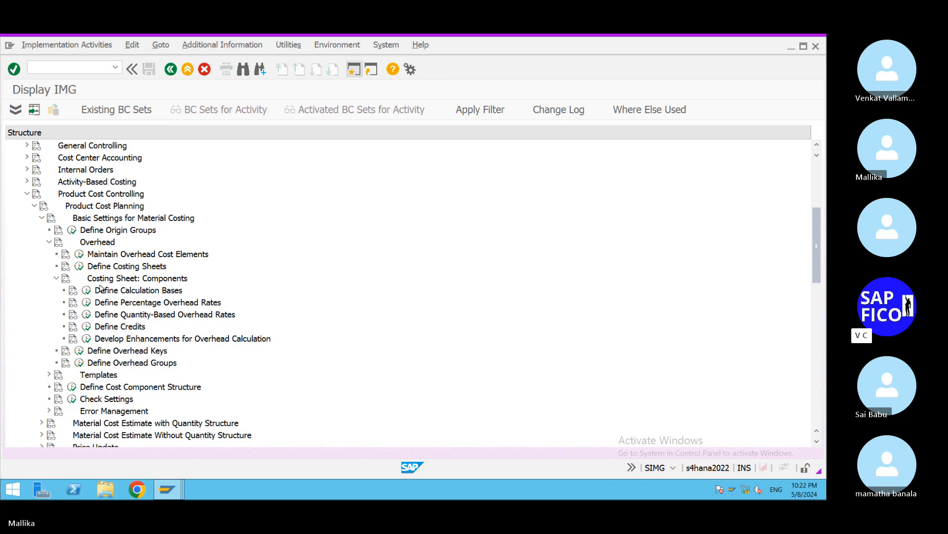
click(79, 267)
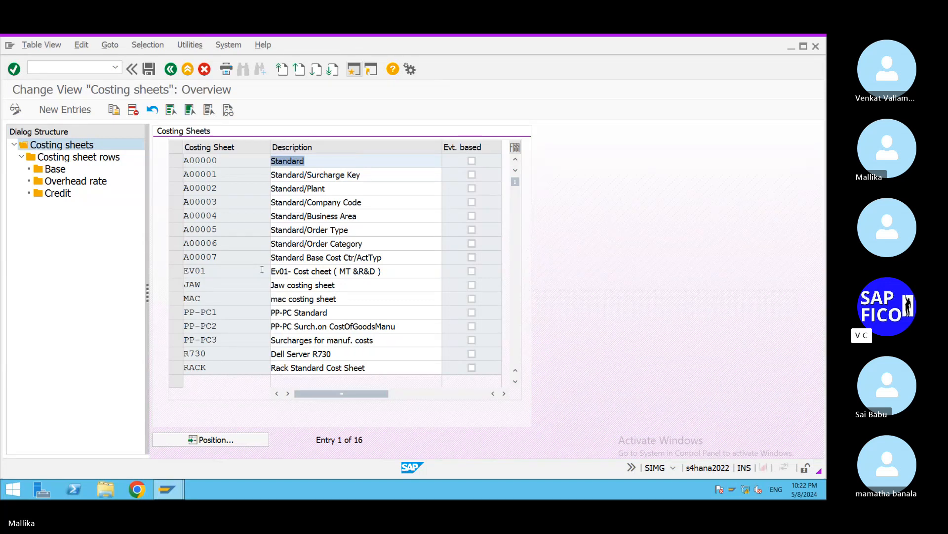
Create costing sheet LTCS1 with description LT COSTING SHEET and save it under the CREATION OF CALCULATION BASES customizing request
click(65, 111)
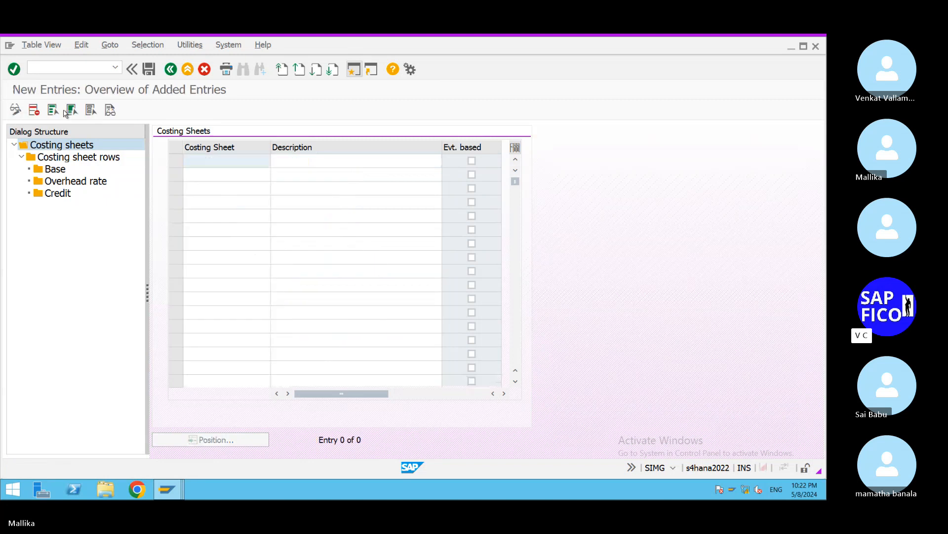
click(207, 158)
text(LTCS1)
key(Tab)
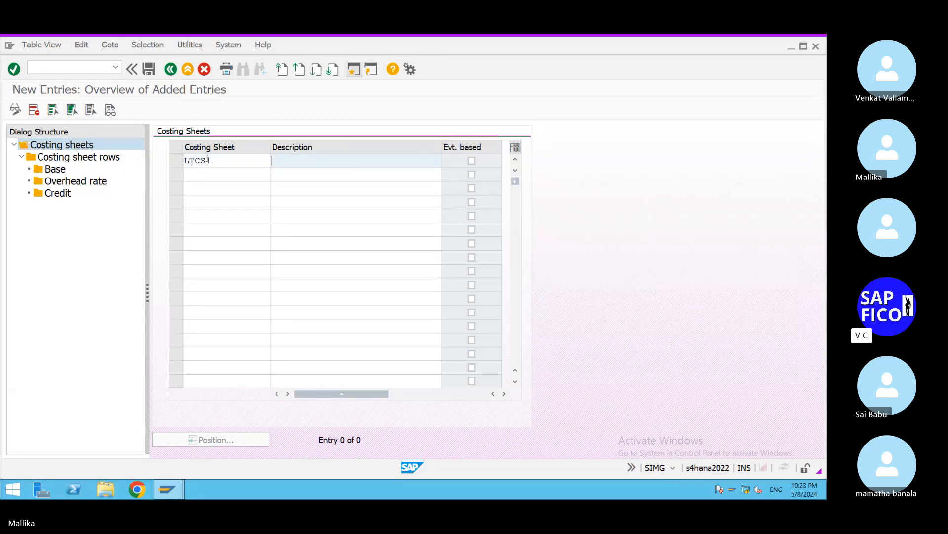
text(LT COSTING SHEET)
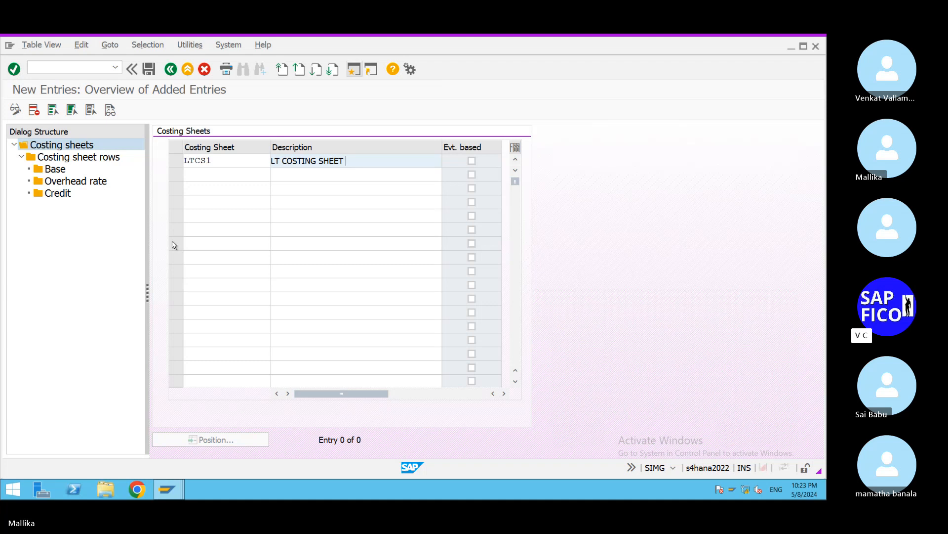
click(199, 171)
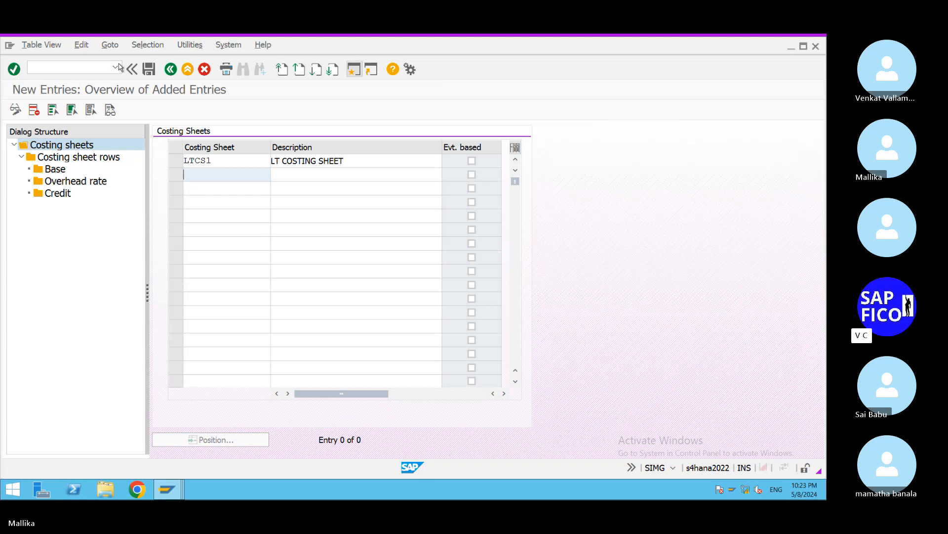
click(150, 72)
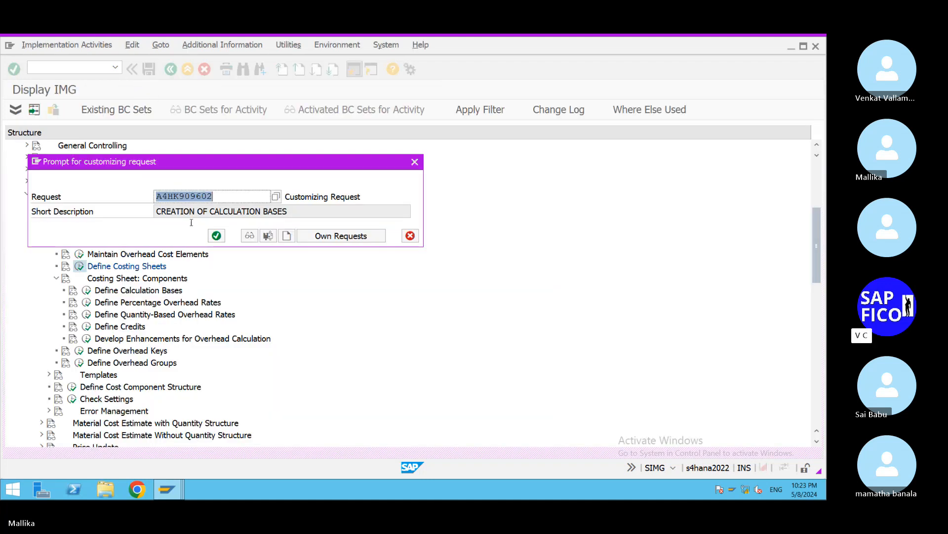
click(214, 234)
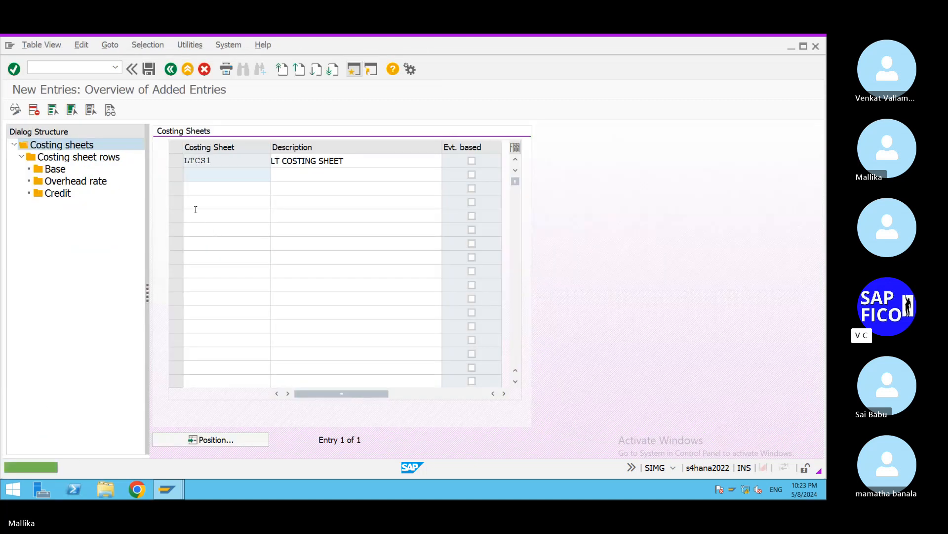
Open new entries in the costing sheet rows of LTCS1 and number four rows 10, 20, 30 and 40
click(174, 162)
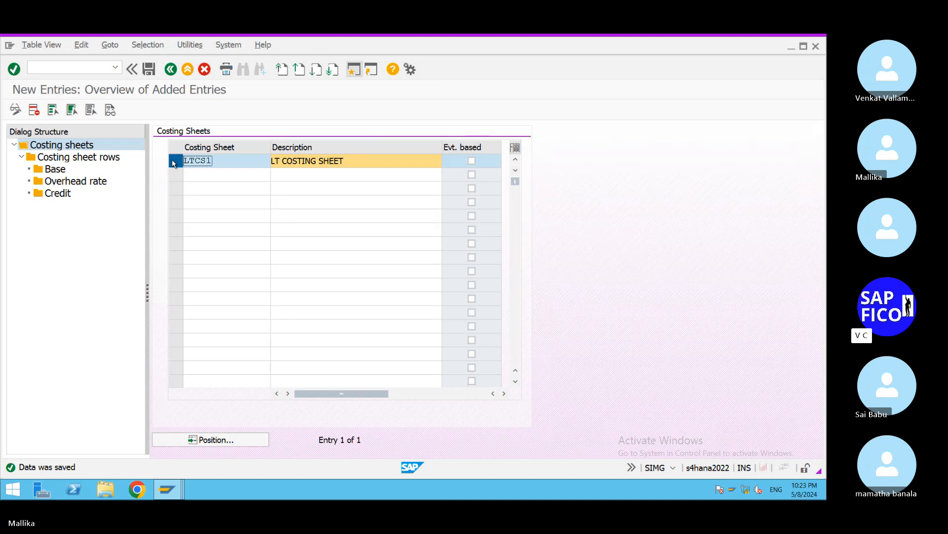
double_click(112, 158)
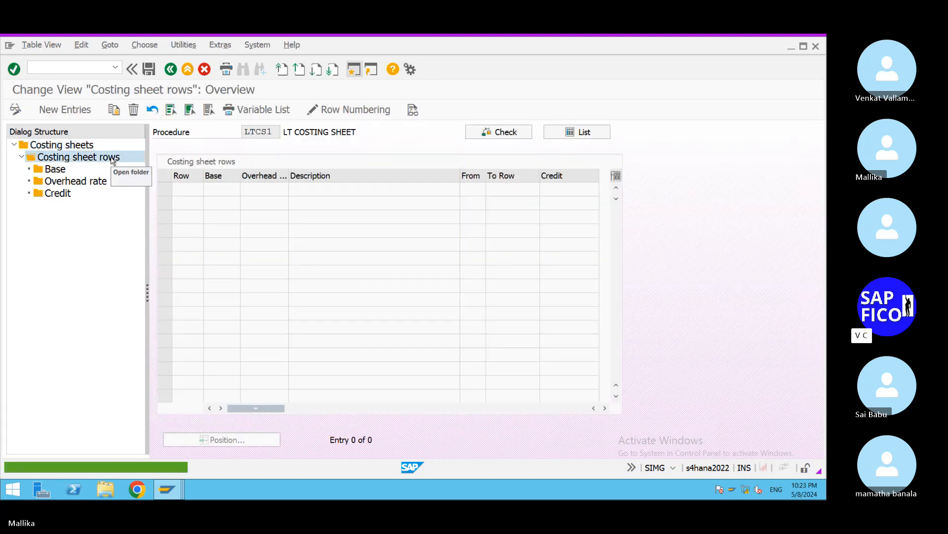
click(79, 113)
click(186, 189)
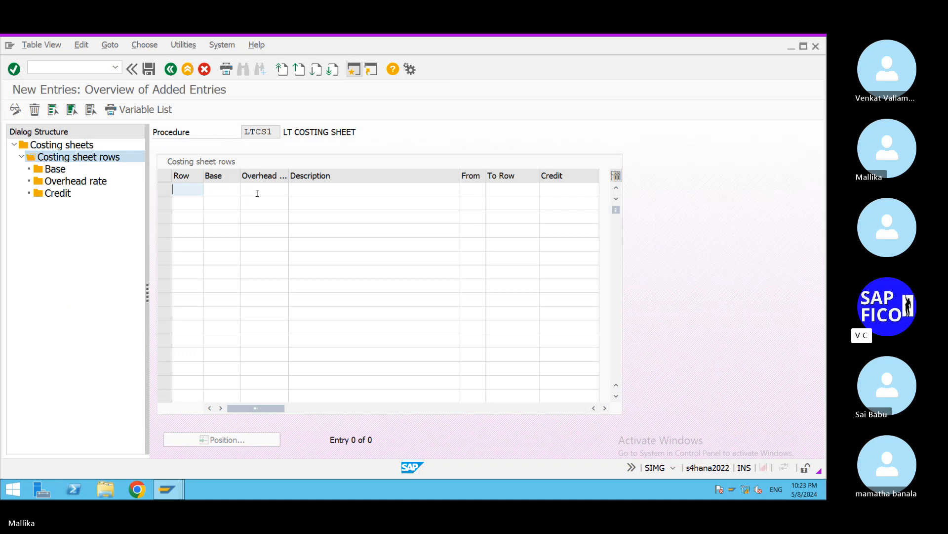
text(10)
click(181, 202)
text(20)
click(185, 217)
text(30)
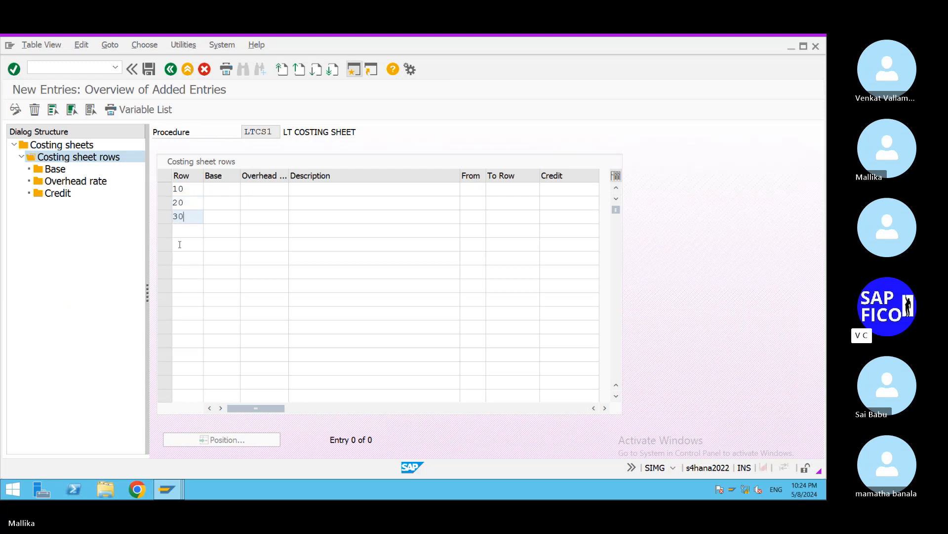
click(178, 231)
text(40)
Assign calculation base LTB1 to row 10 and LTB2 to row 20
click(222, 190)
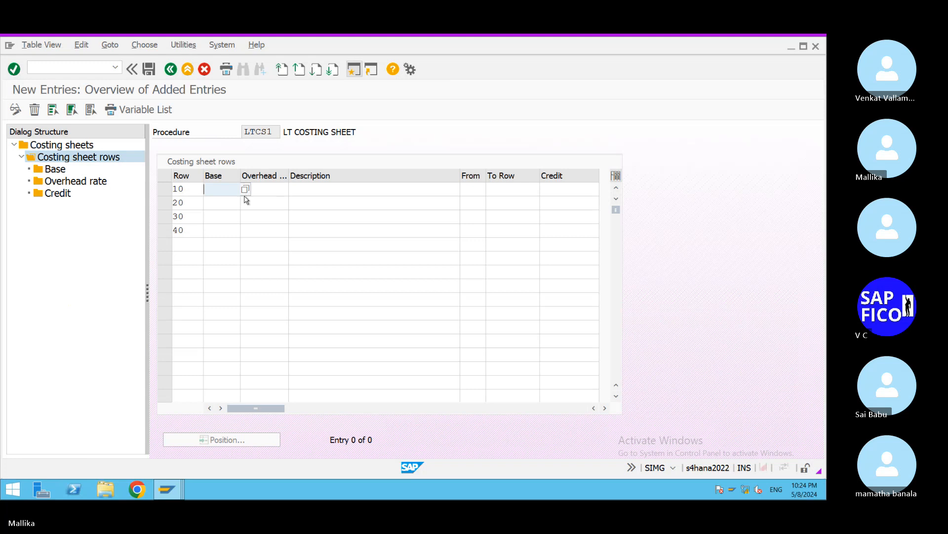
text(LTB1)
click(218, 202)
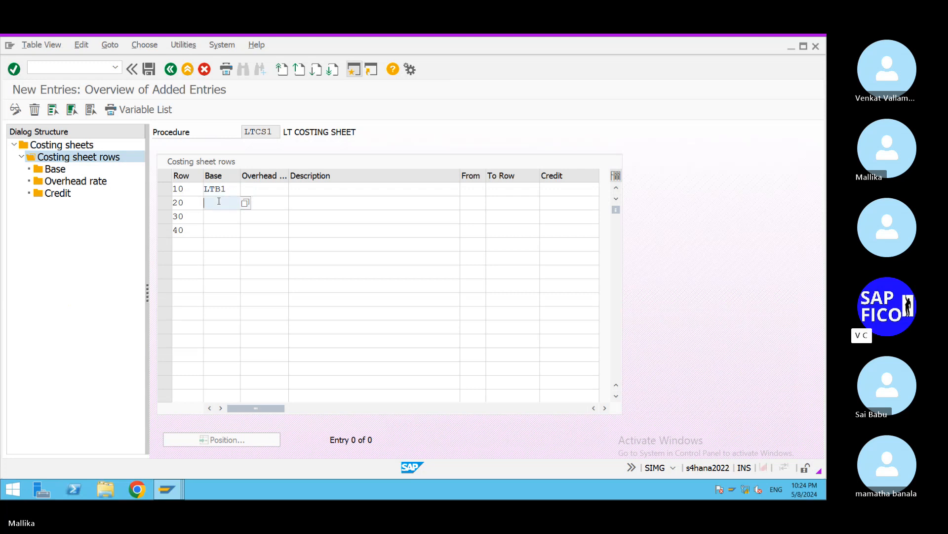
text(LTB2)
click(271, 264)
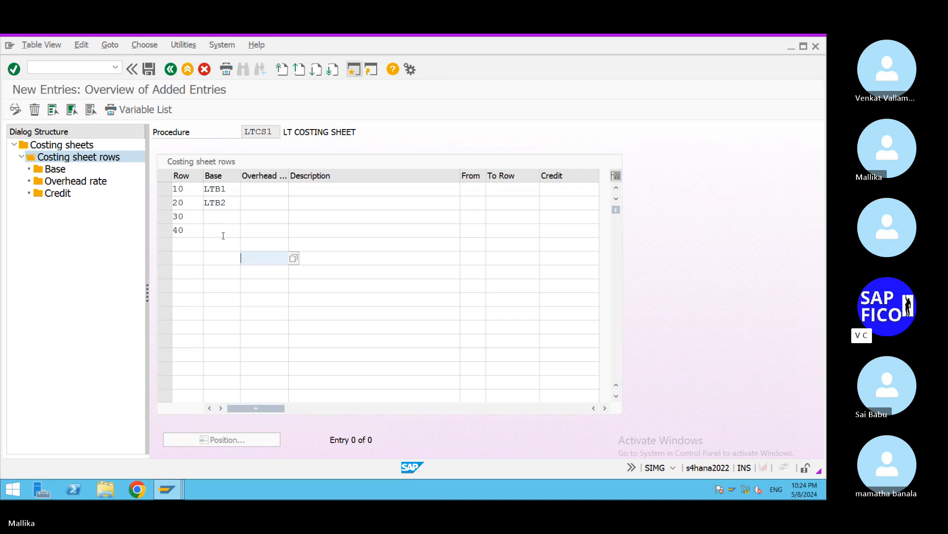
click(260, 189)
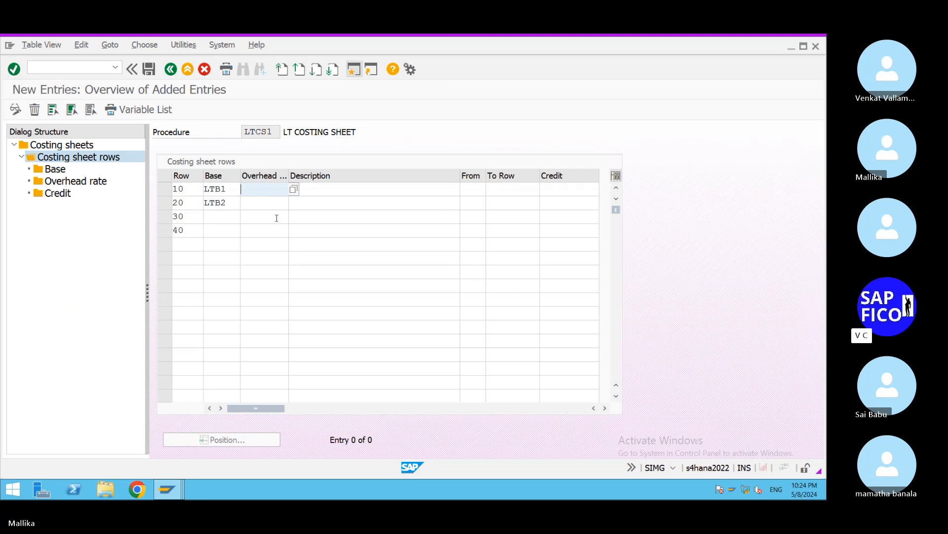
click(212, 218)
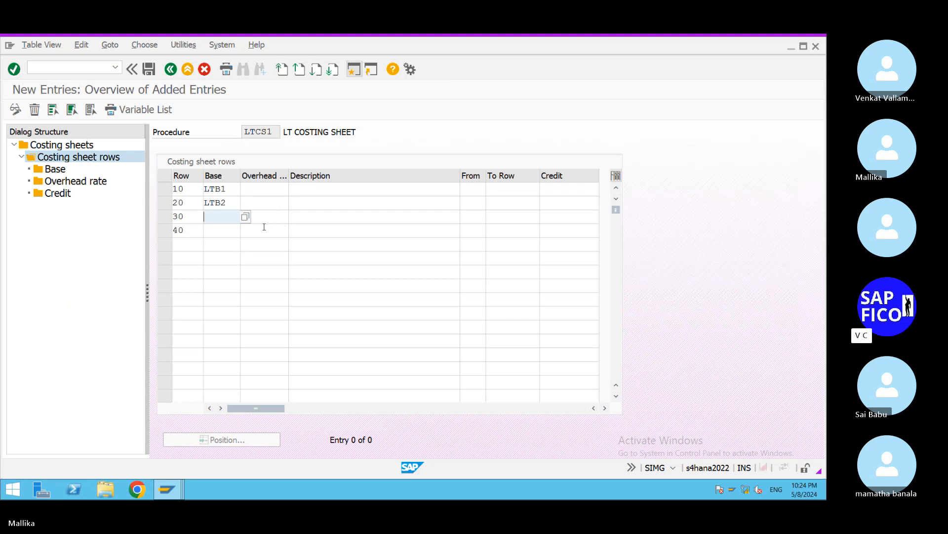
text(LT)
key(BackSpace)
key(BackSpace)
Assign overhead rate LTR1 to row 30 and LTR2 to row 40
click(261, 217)
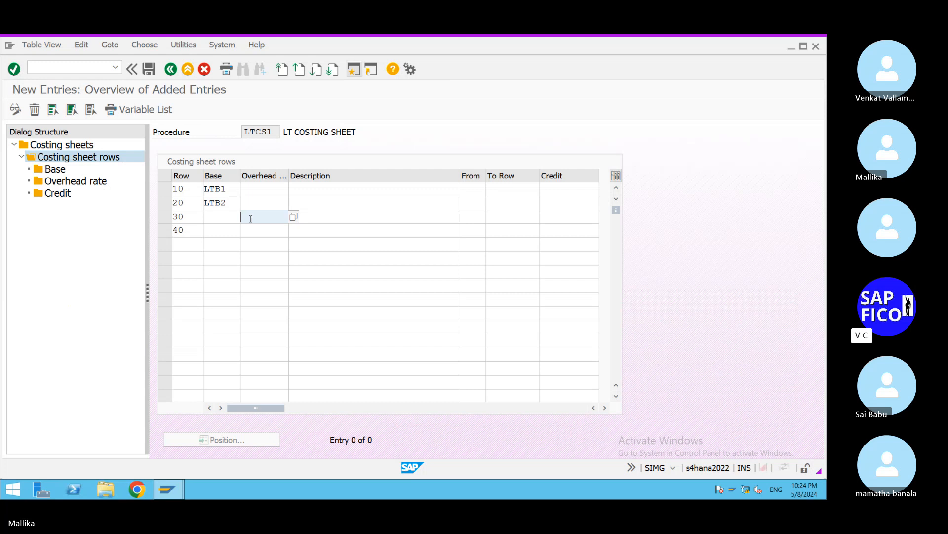
text(LTR1)
click(252, 231)
text(LT)
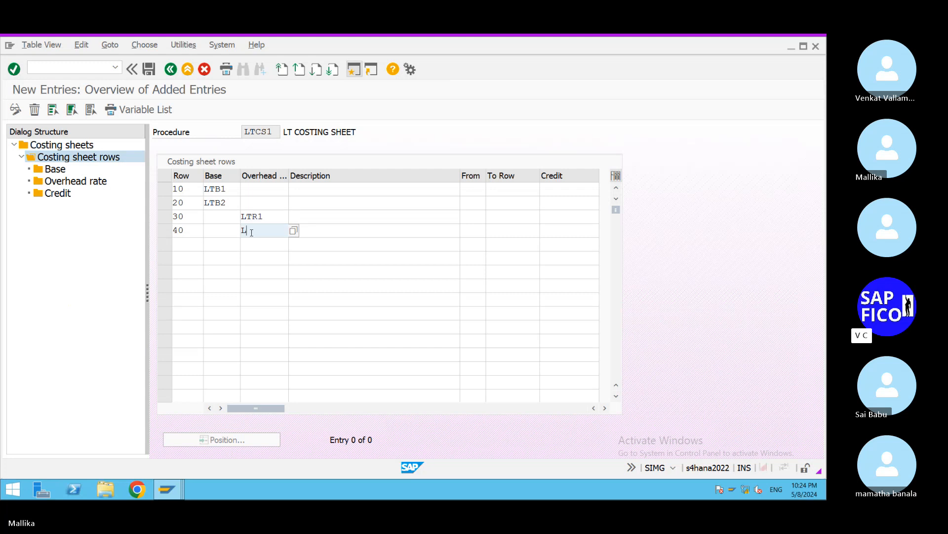
key(BackSpace)
text(TR2)
Set the From row to 10 for overhead row 30 and to 20 for overhead row 40
click(316, 231)
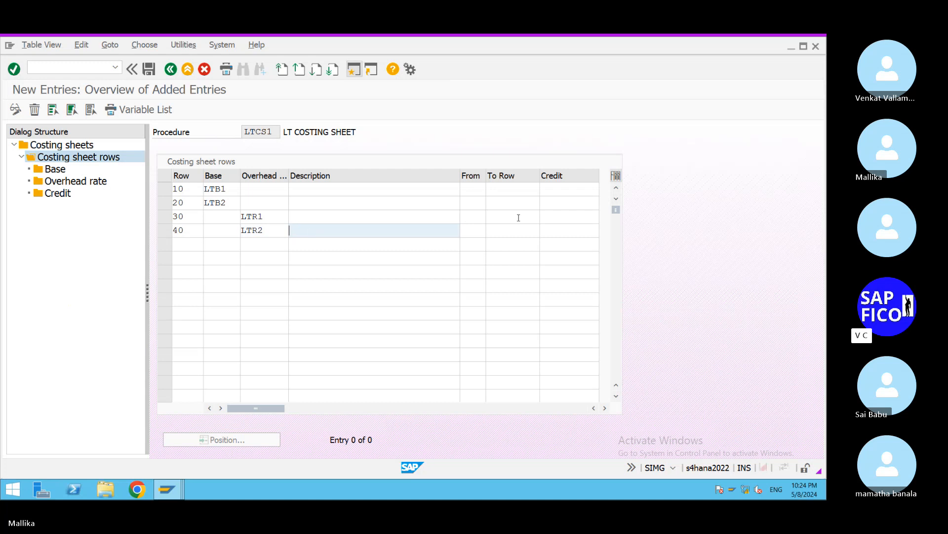
click(476, 232)
click(474, 189)
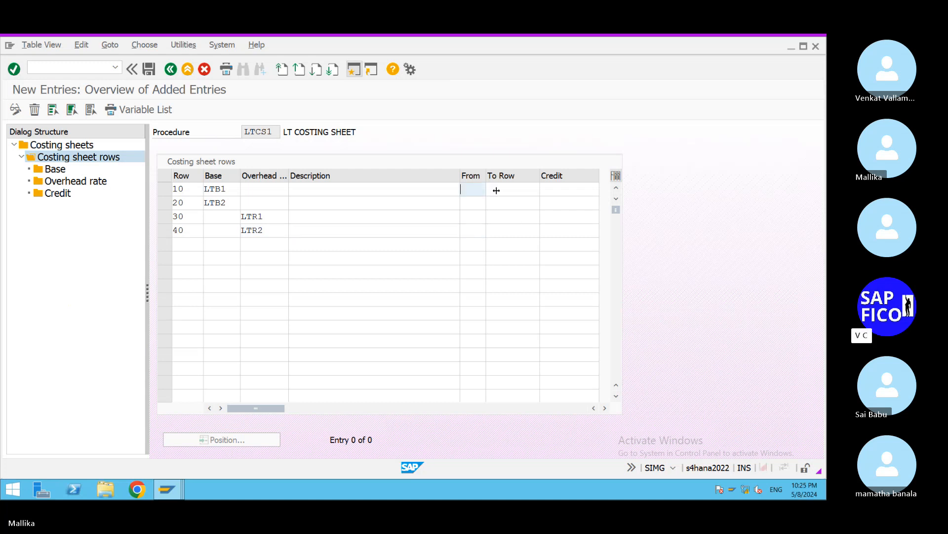
click(473, 217)
text(10)
click(468, 227)
text(20)
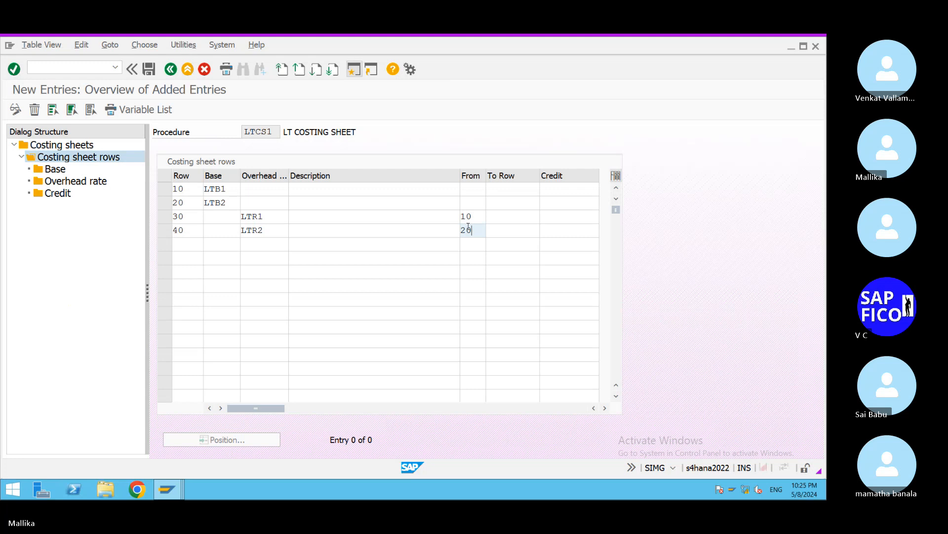
Set the To Row to 10 for overhead row 30 and to 20 for overhead row 40
click(502, 215)
text(1)
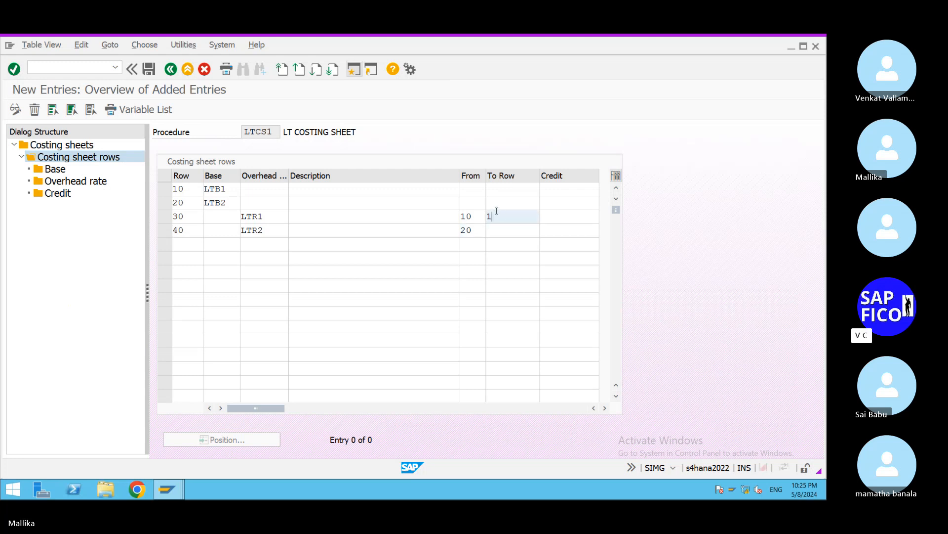
text(0)
click(494, 231)
text(2)
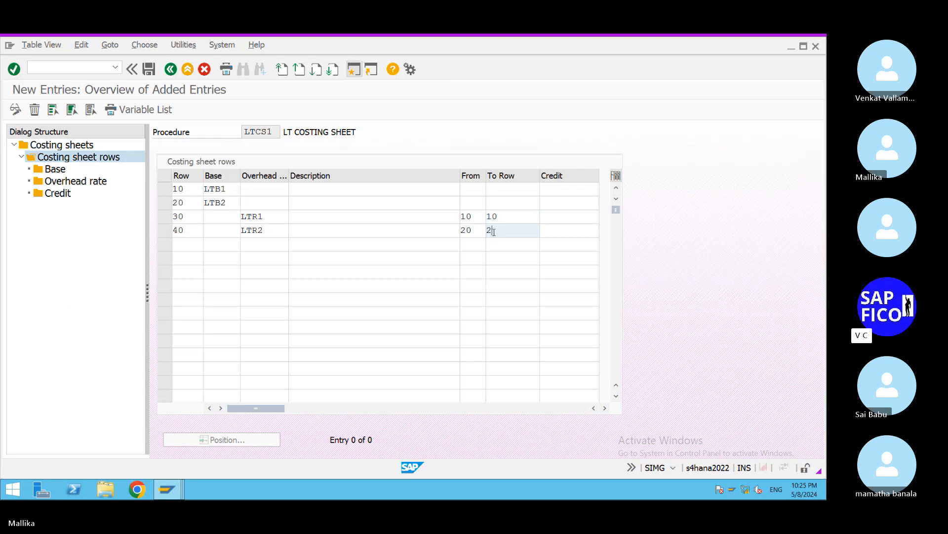
text(0)
Assign credit LT1 to row 30 and LT2 to row 40, and save the costing sheet rows
click(553, 215)
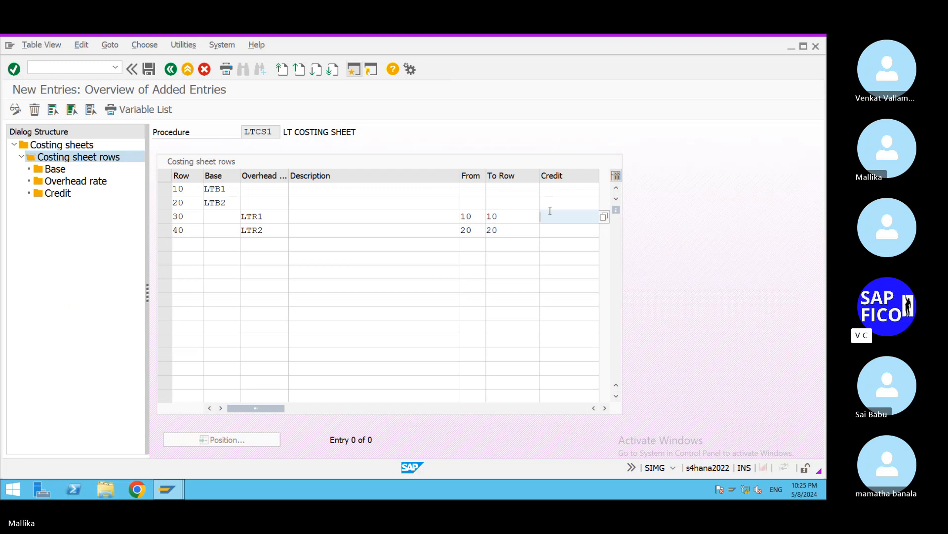
text(LT1)
click(550, 228)
text(LT)
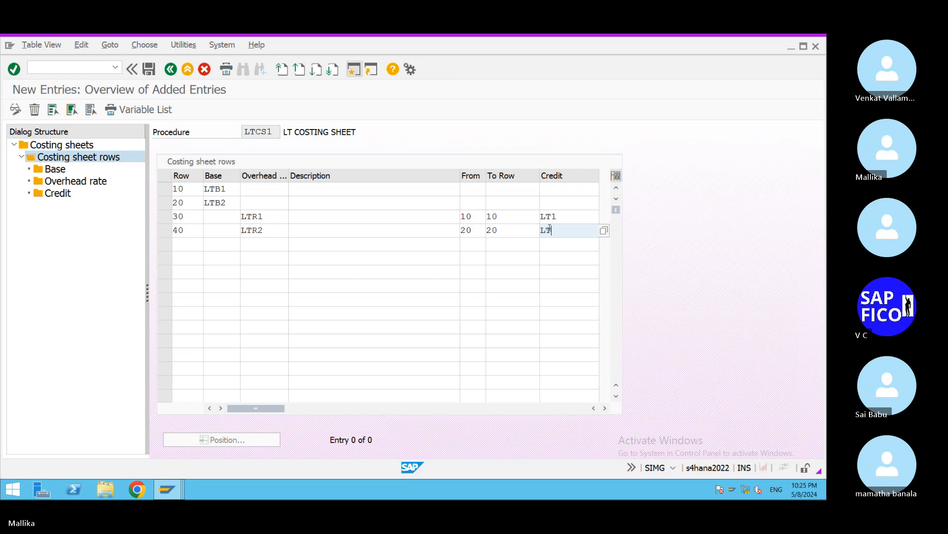
text(2)
key(Return)
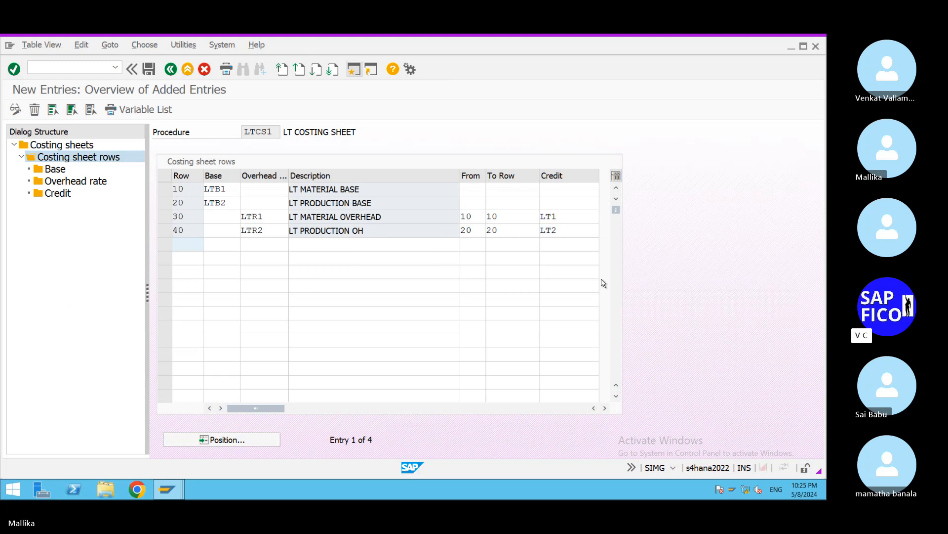
click(148, 69)
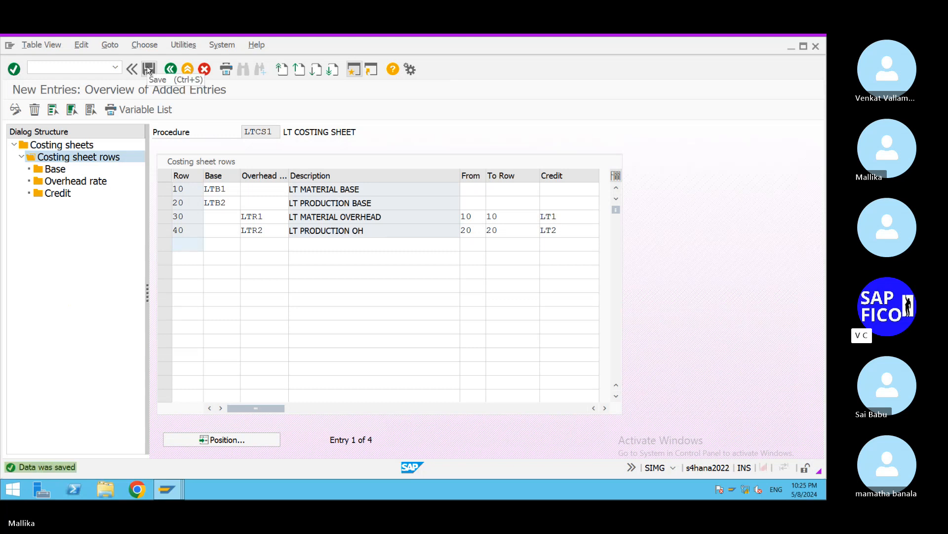